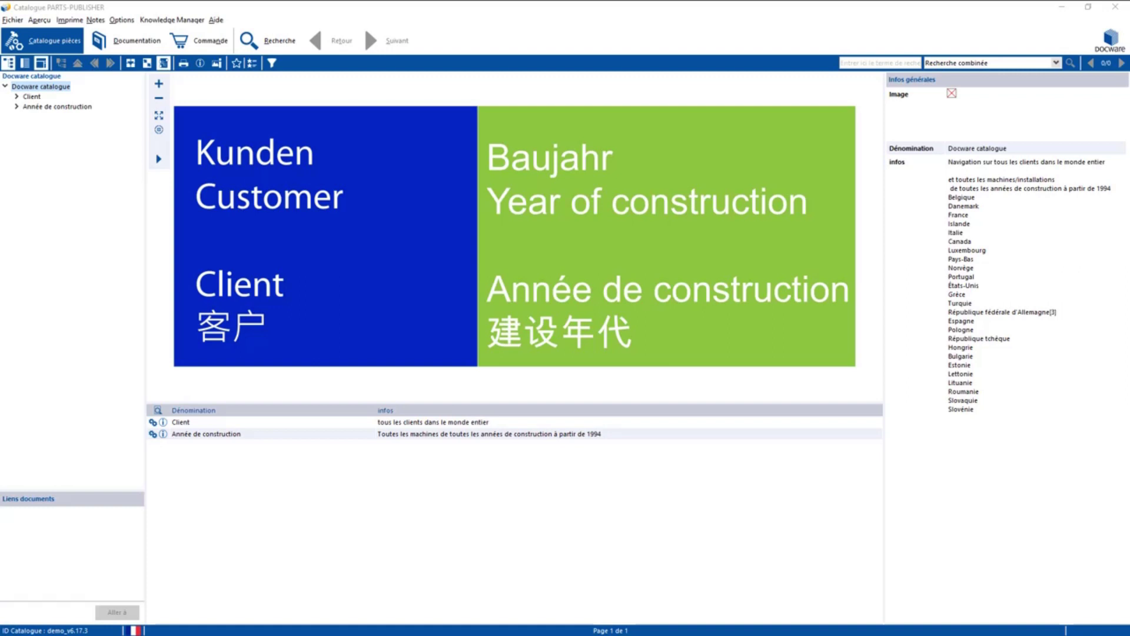
Open the CARDE 511xxxx machine of Client 1 from the customer catalogue and bring the lower callouts of its drawing into view.
left_click(325, 259)
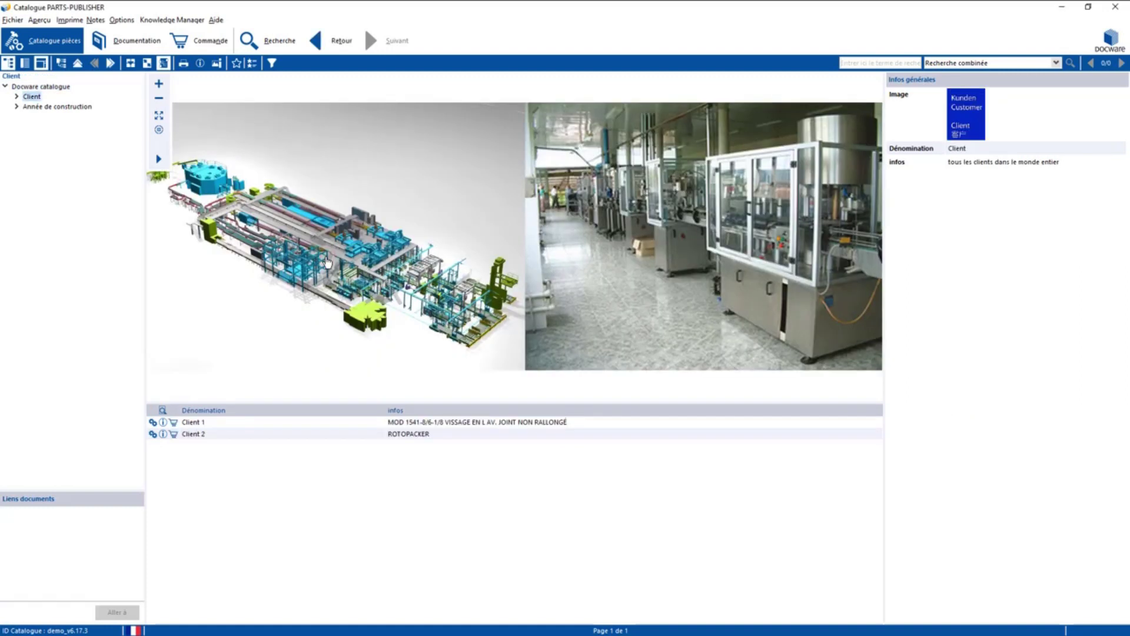
left_click(365, 289)
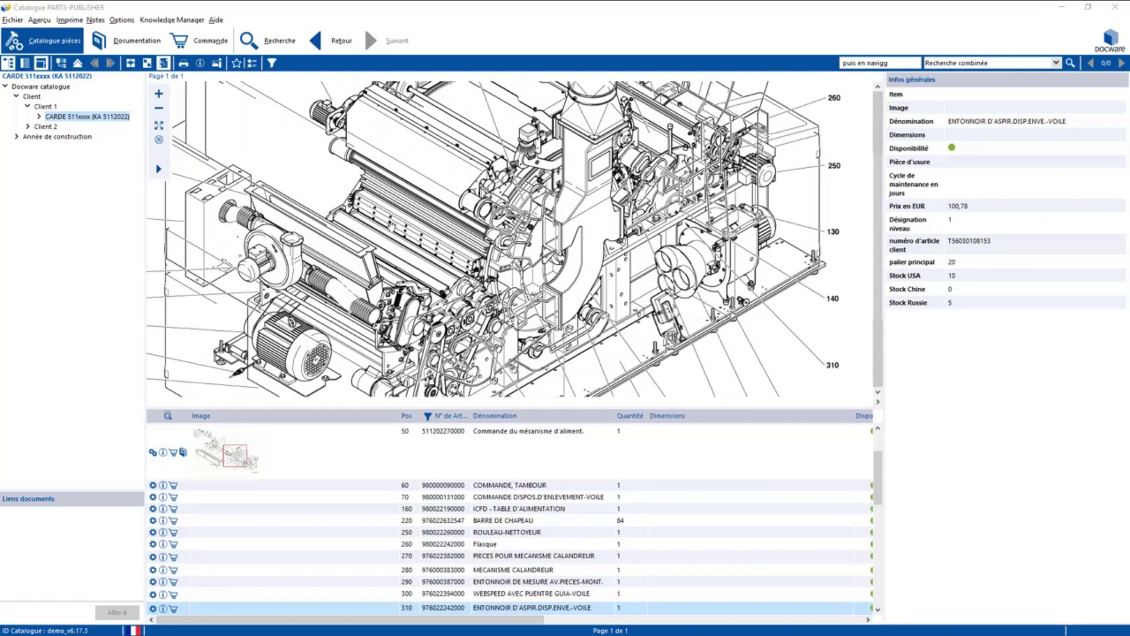
left_click(423, 220)
mouse_move(423, 219)
left_mouse_down()
mouse_move(375, 207)
mouse_move(424, 218)
mouse_move(399, 288)
mouse_move(400, 233)
left_mouse_up()
scroll(584, 357, "down", 5)
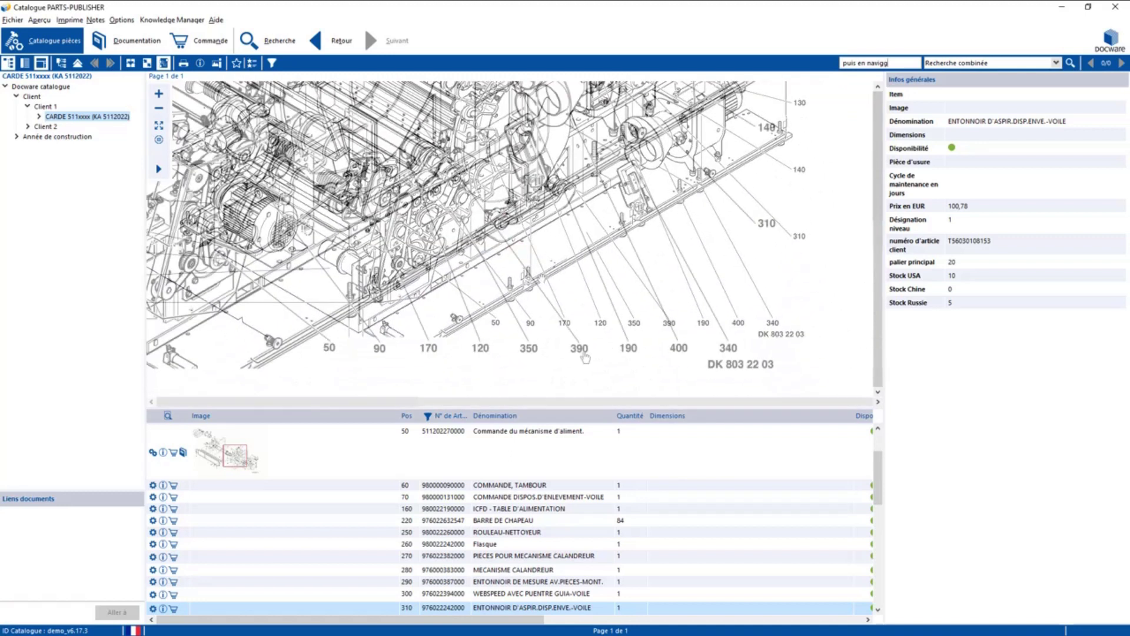
Open the Injection vapeur assembly from the machine drawing and select the part at position 1.
double_click(584, 357)
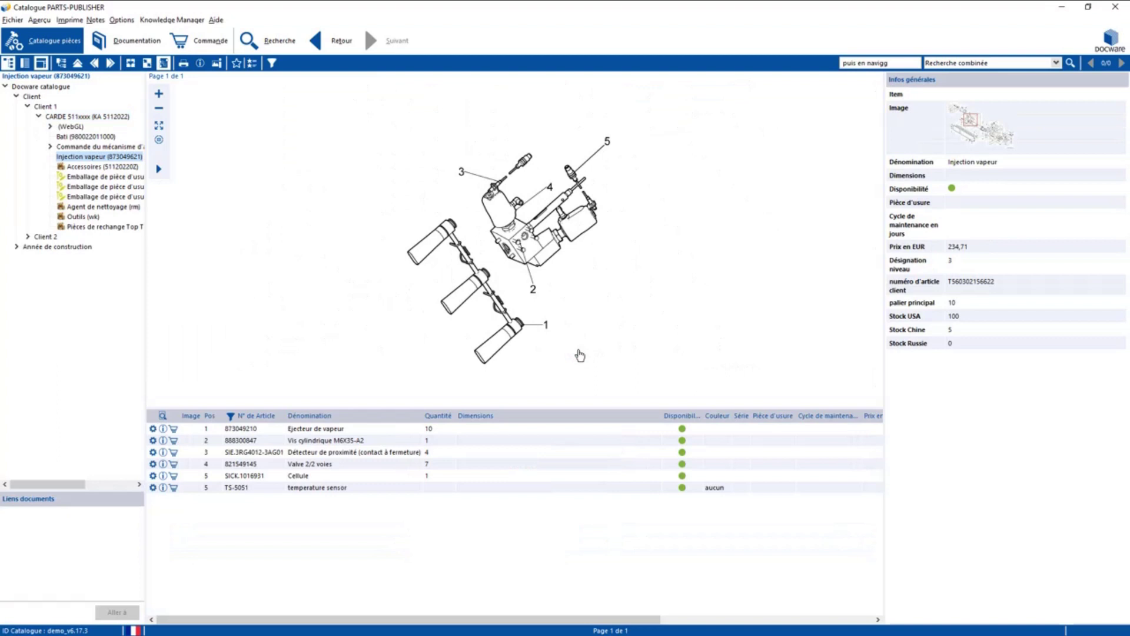
left_click(545, 325)
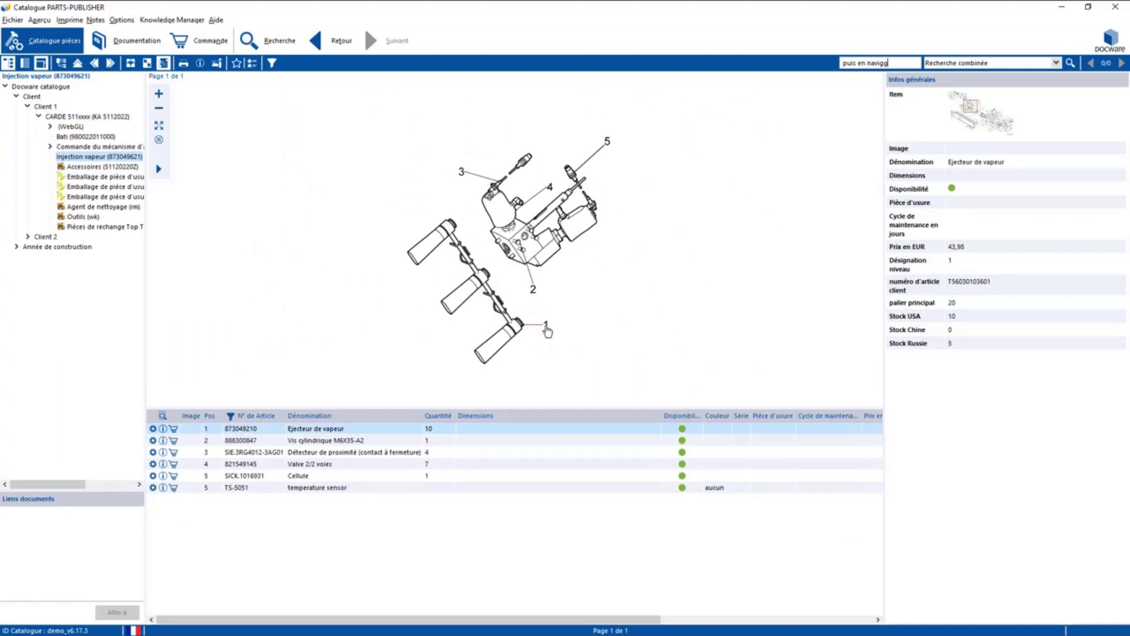
Open the Boulon d'excentrique subassembly of Commande du mécanisme d'aliment. and select the bearing at position 4 in the drawing.
left_click(73, 146)
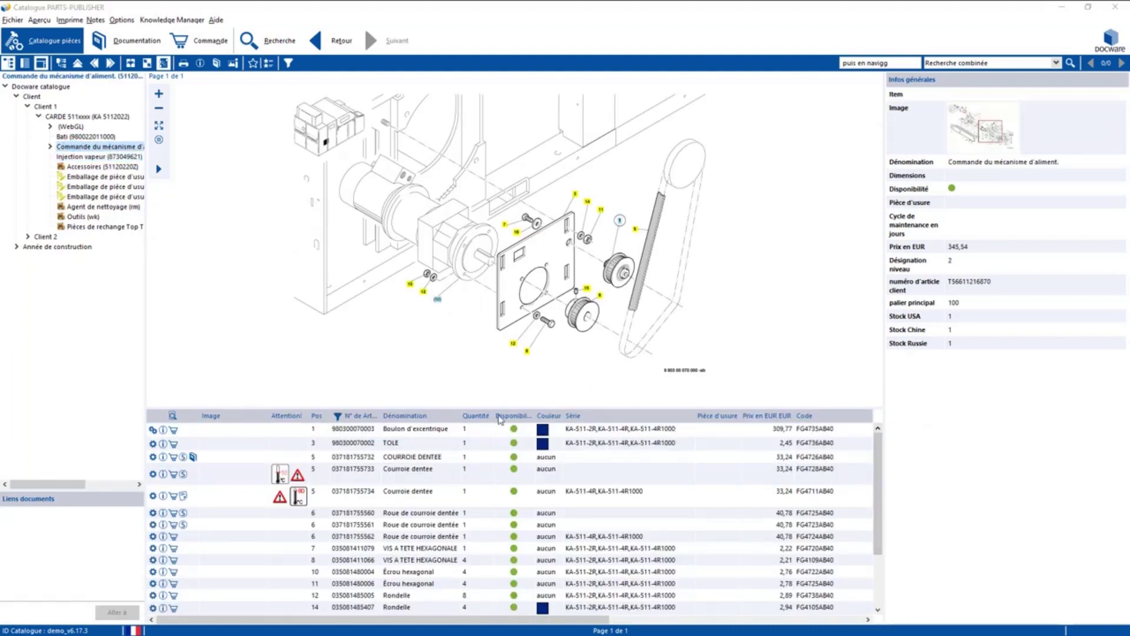
double_click(410, 432)
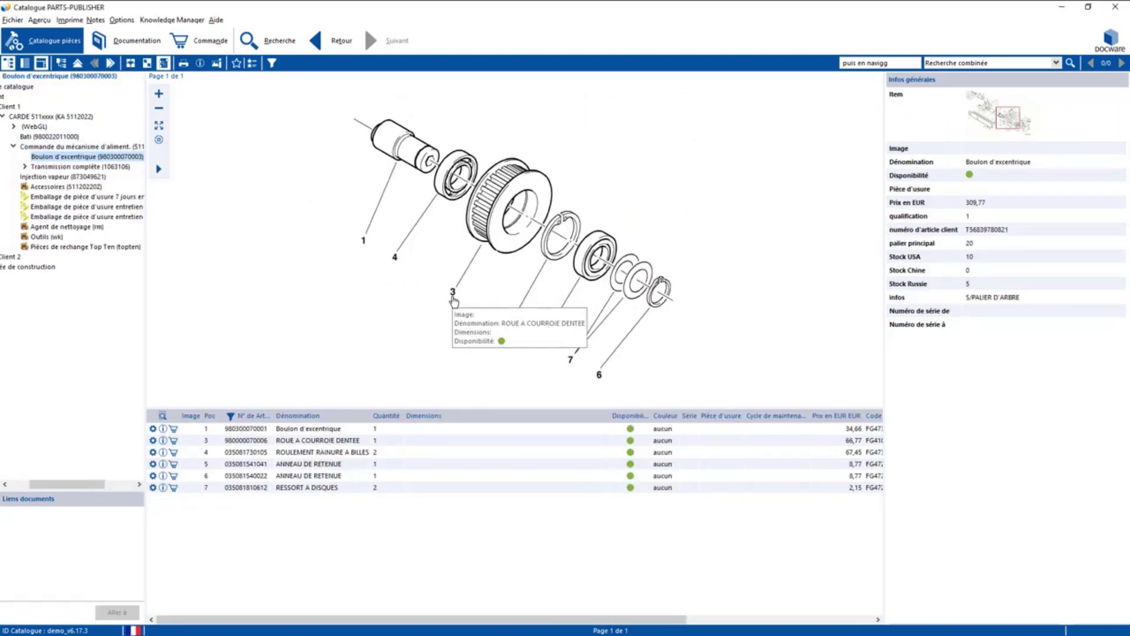
mouse_move(514, 329)
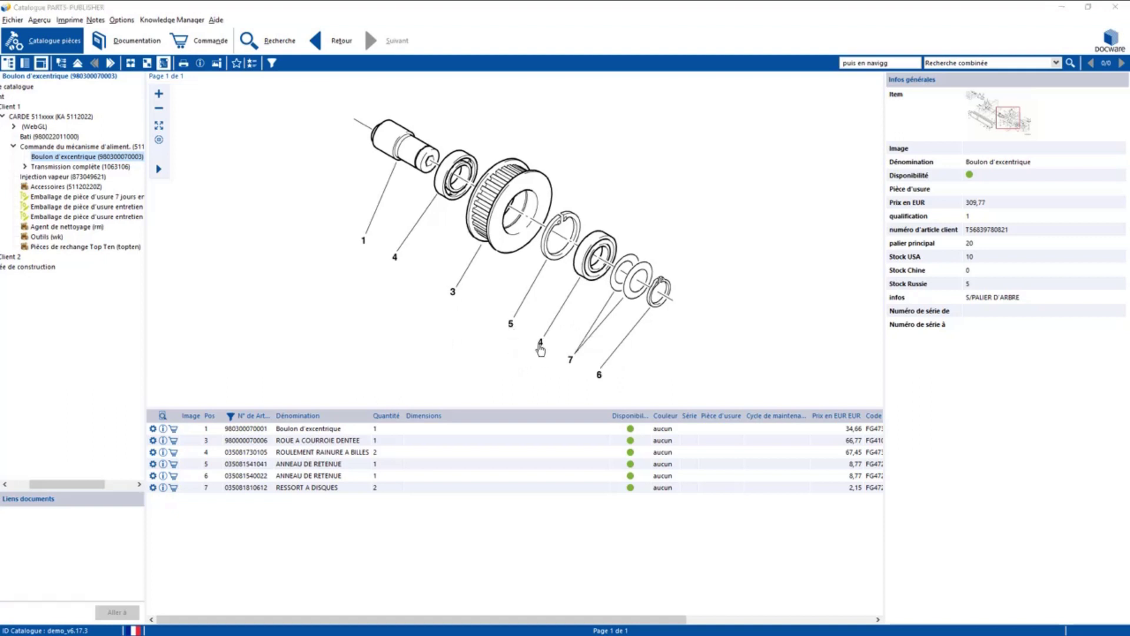
left_click(540, 344)
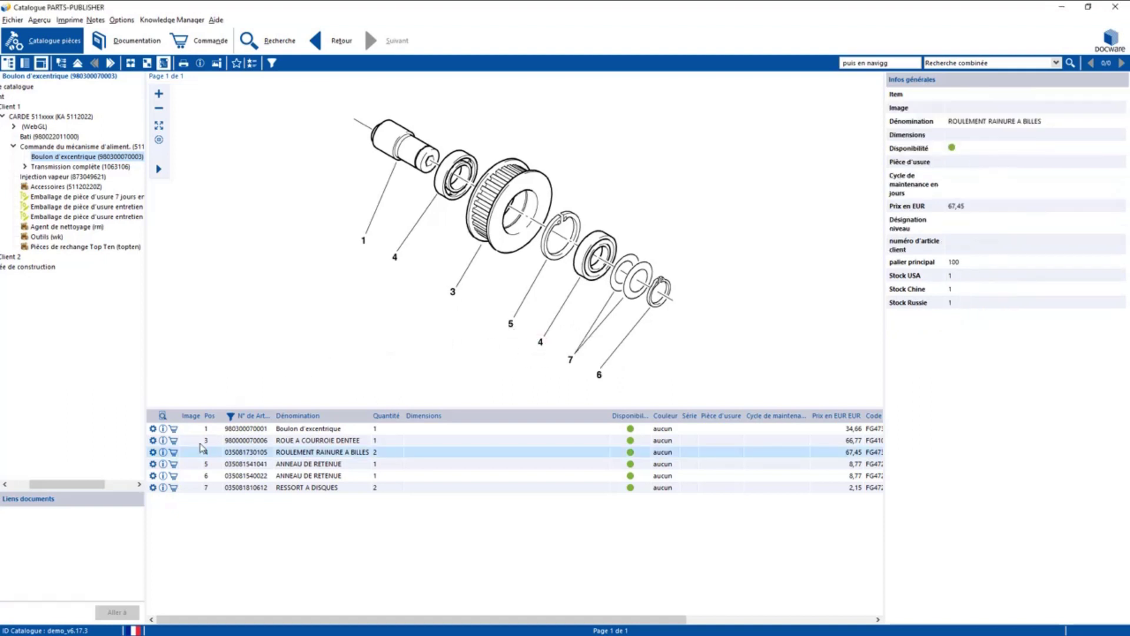
Add 2 of the ROULEMENT RAINURE A BILLES part to a new basket and set the order mode to Offre.
left_click(173, 452)
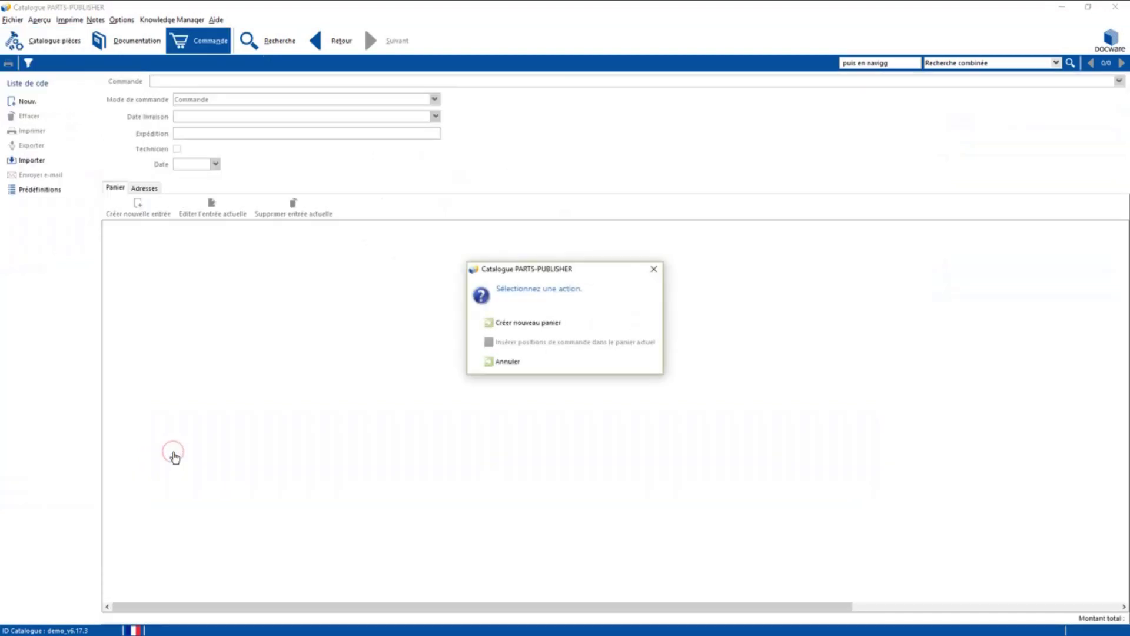
left_click(528, 323)
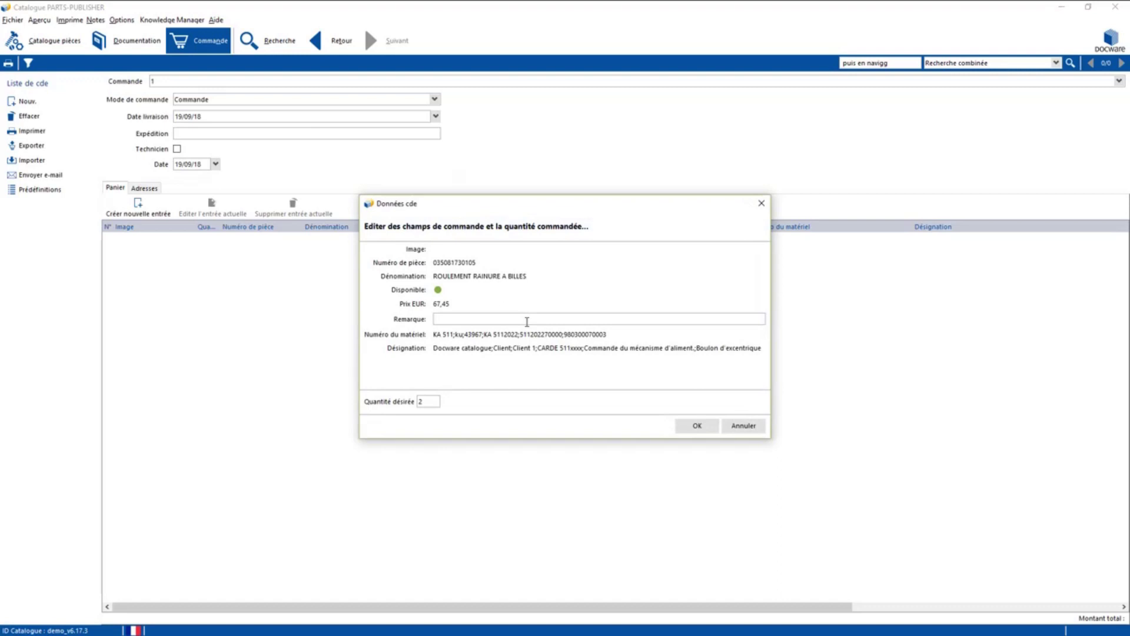
double_click(429, 403)
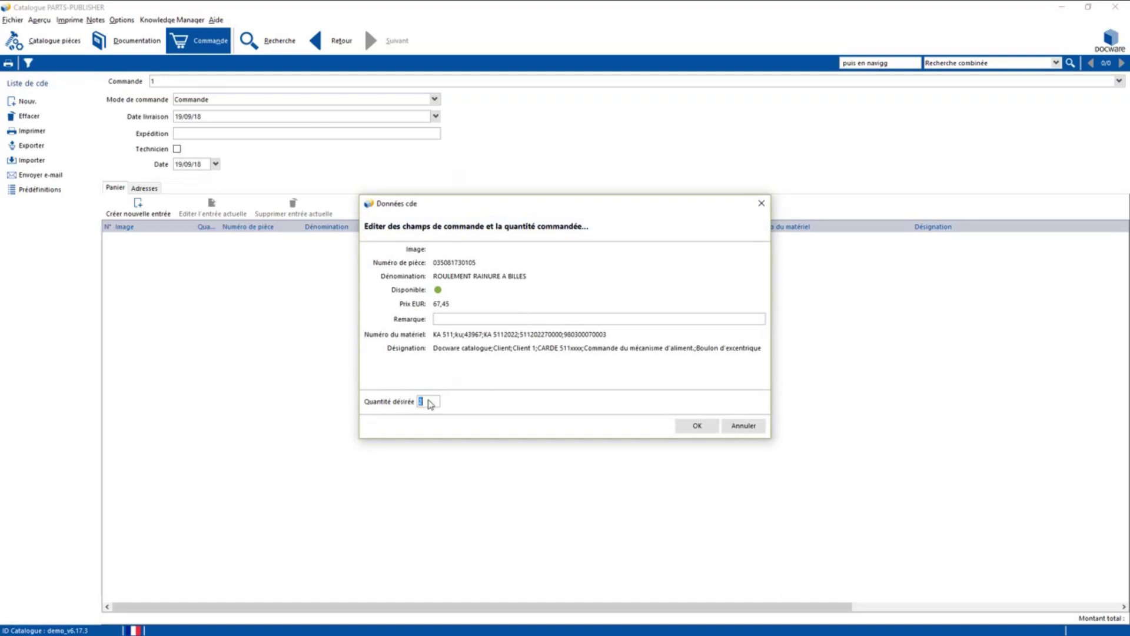
left_click(695, 427)
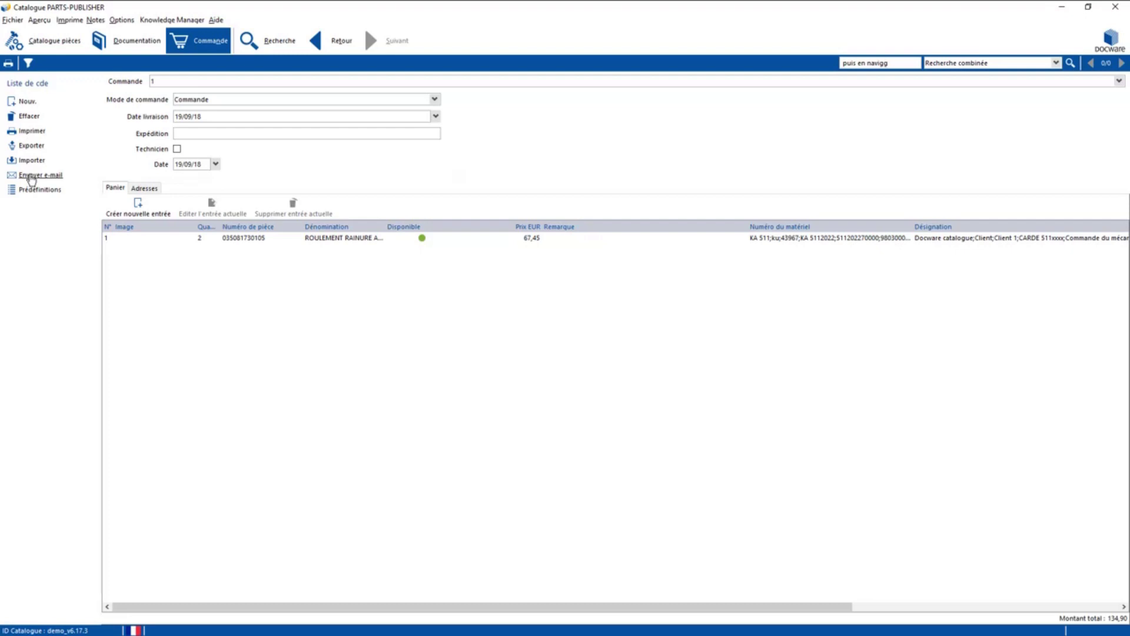
left_click(37, 133)
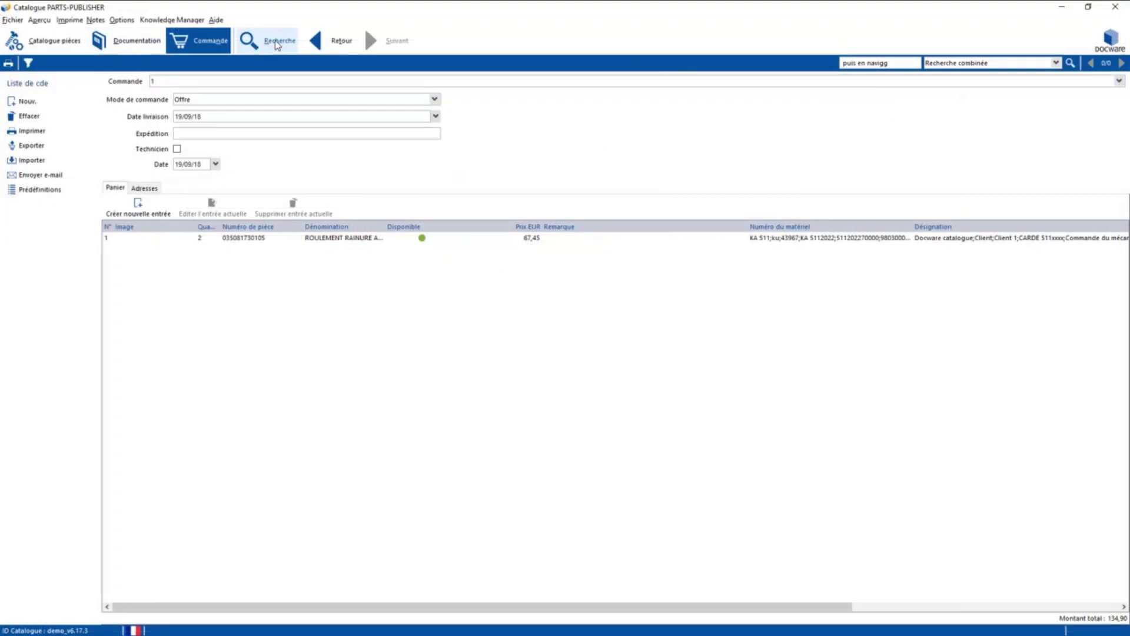
Run a combined search for "courroie" across the Docware catalogue and the complete documentation.
left_click(277, 46)
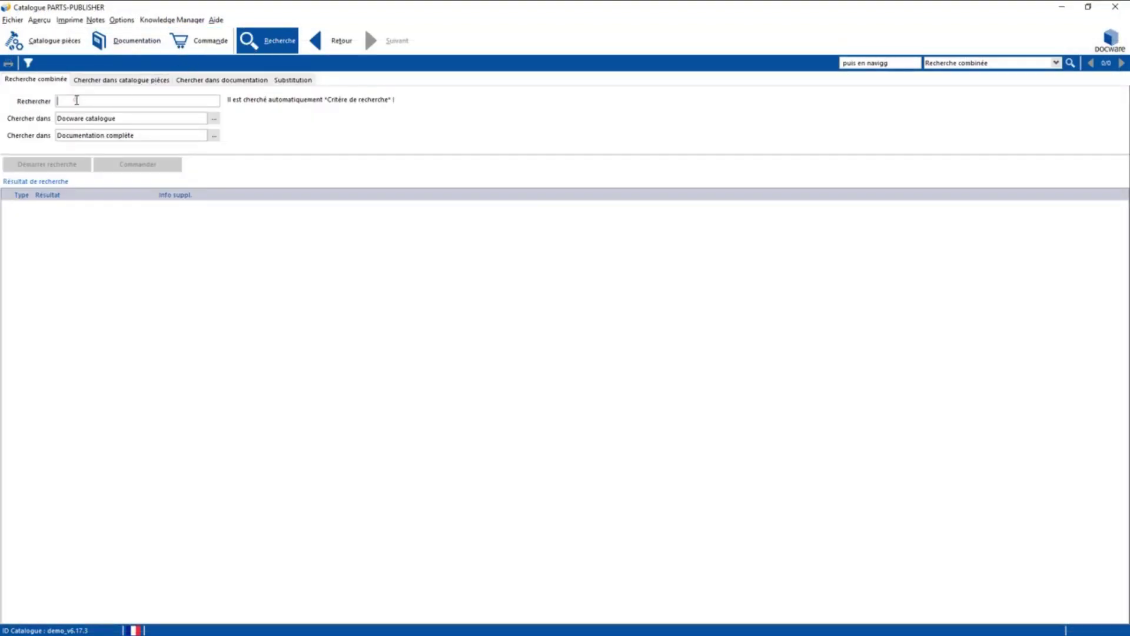
type("courroie")
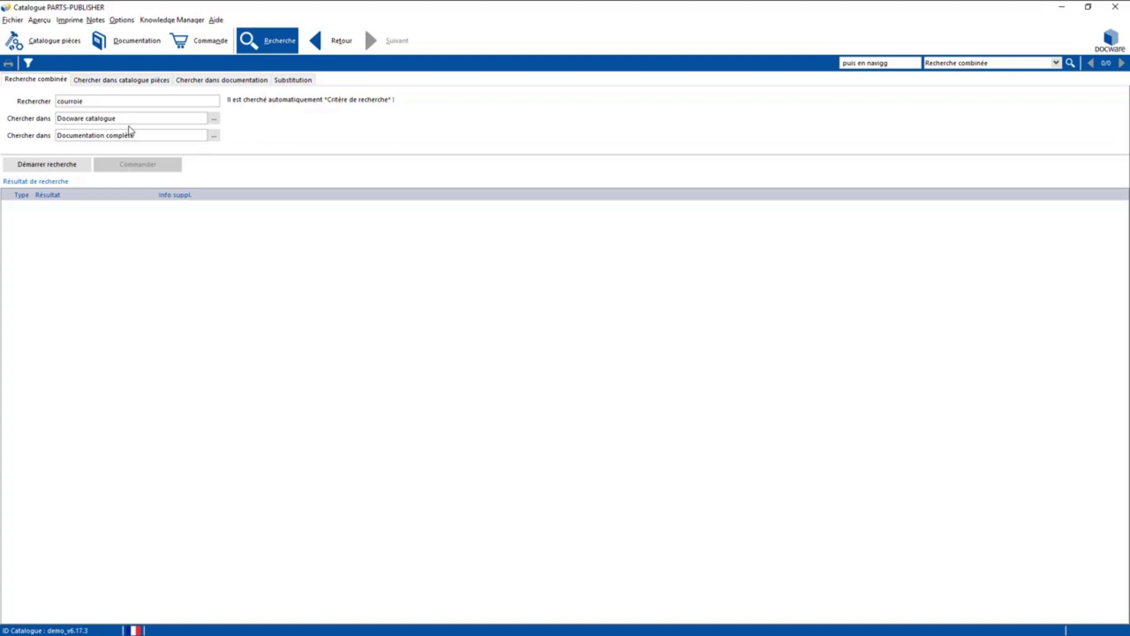
left_click(47, 164)
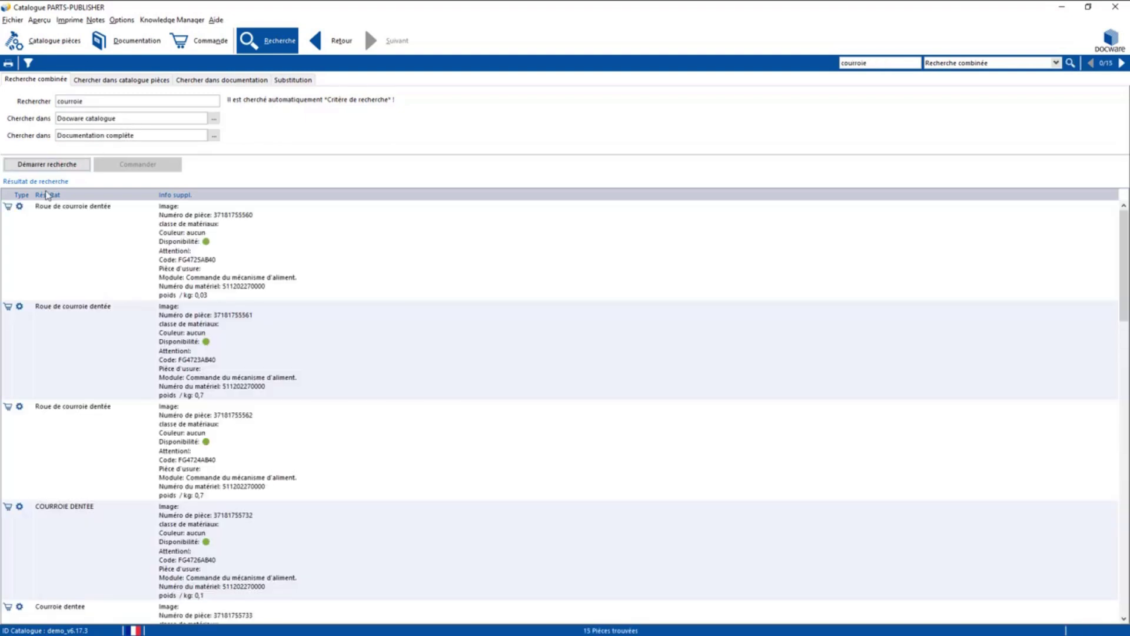
Search the parts catalogue for the designation "courroie", limited to wear parts marked x with a maintenance cycle of 30 days.
left_click(109, 82)
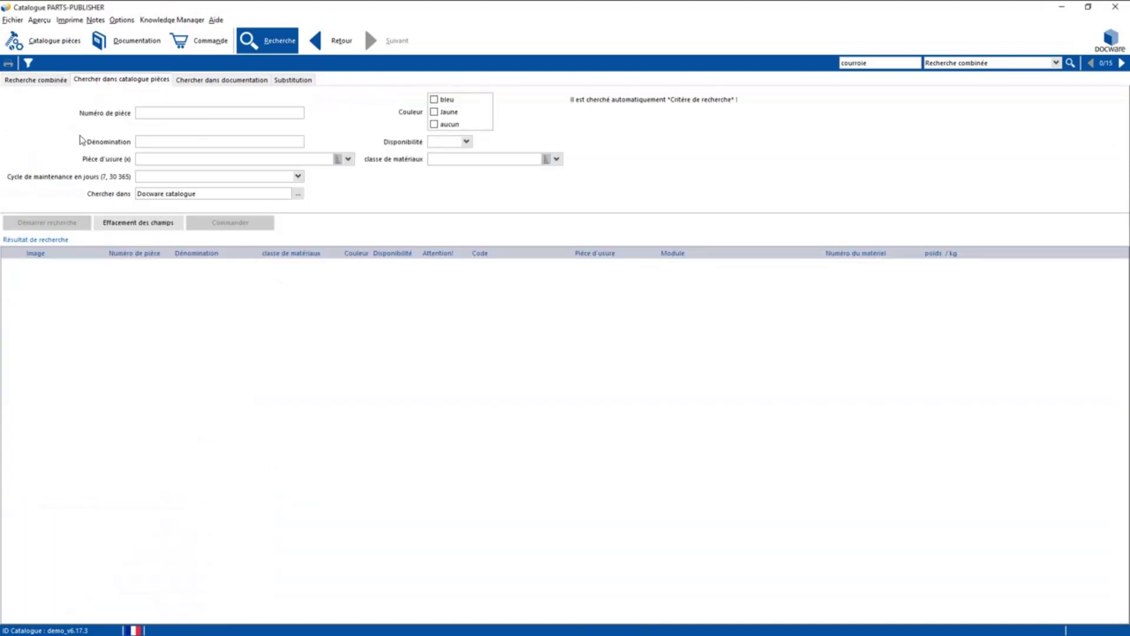
type("courroie")
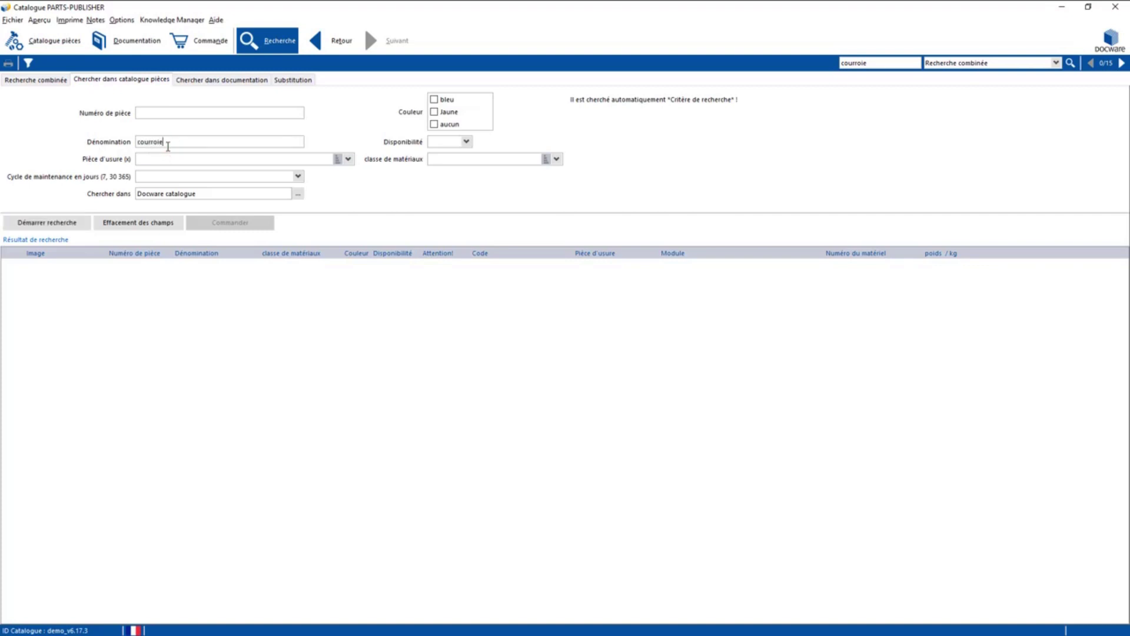
left_click(246, 160)
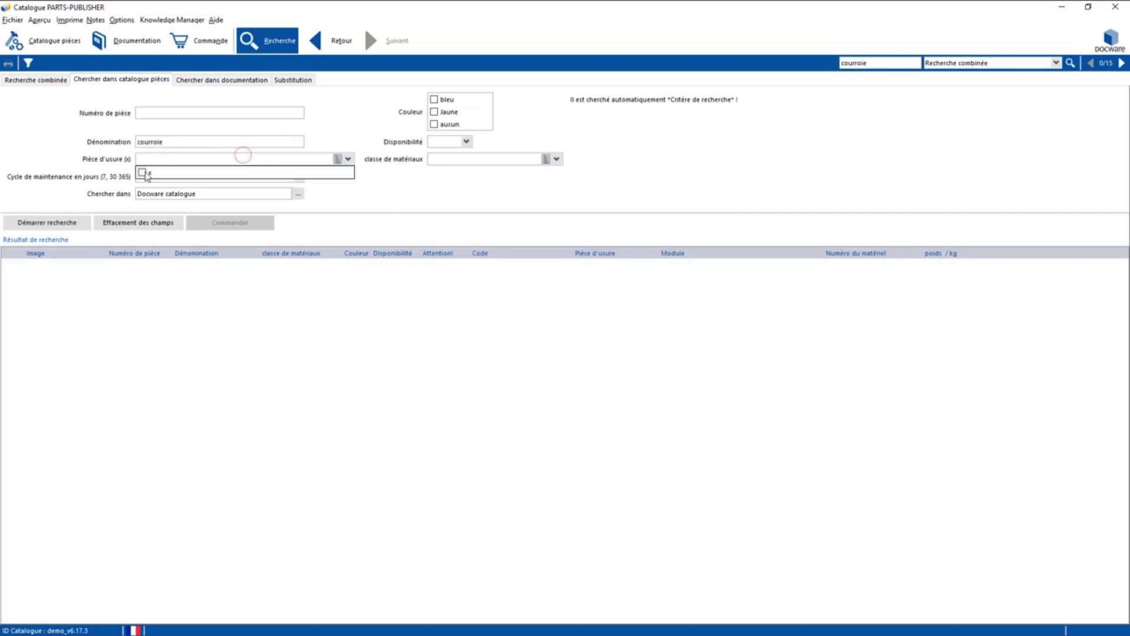
left_click(141, 171)
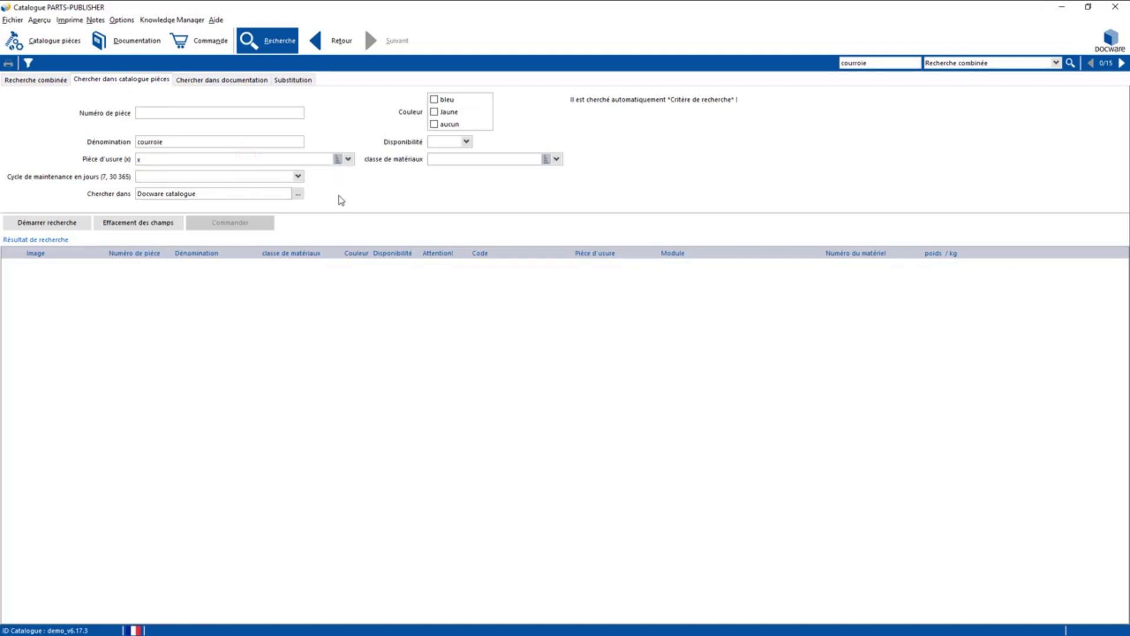
left_click(298, 176)
left_click(143, 208)
left_click(61, 224)
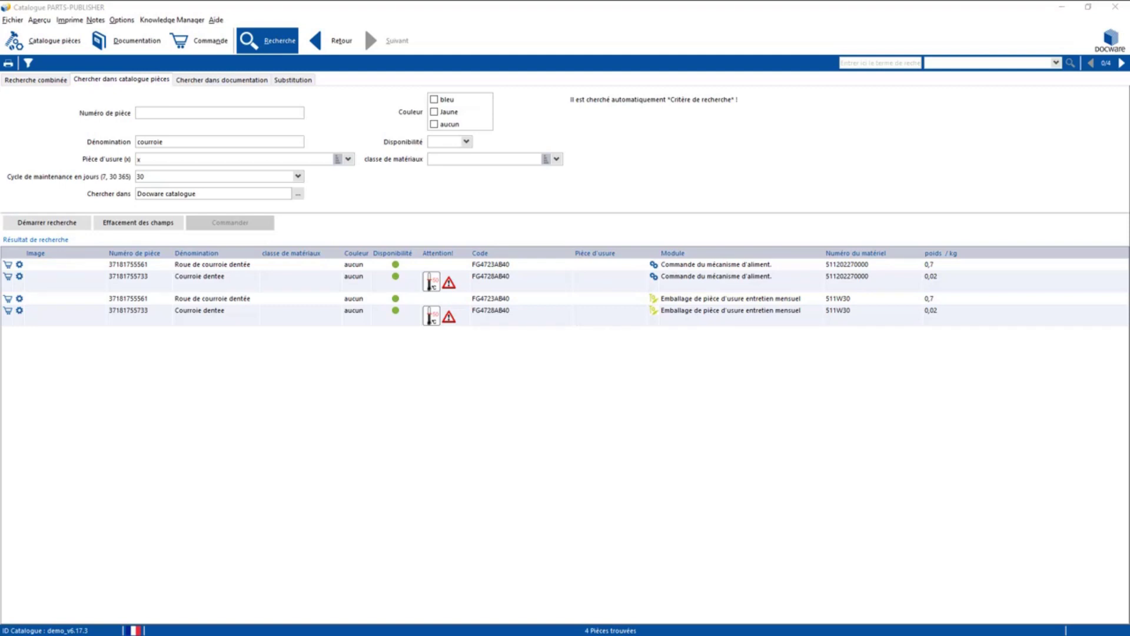
View the Courroie dentee results in the feed mechanism drive module and the monthly maintenance wear parts kit, returning to the results.
double_click(661, 276)
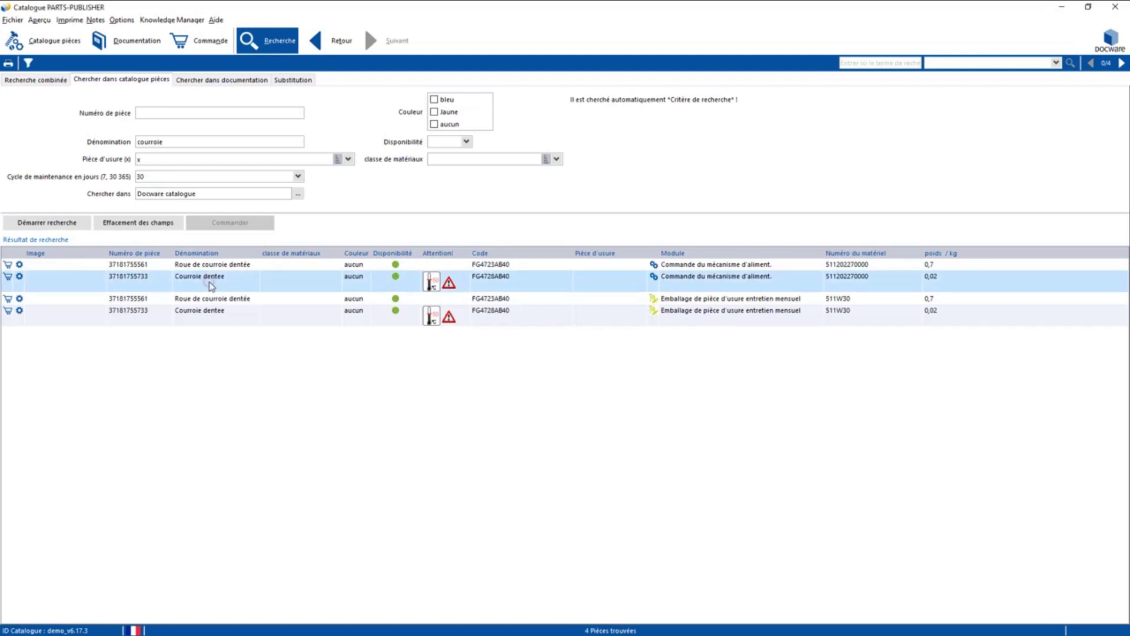
left_click(316, 42)
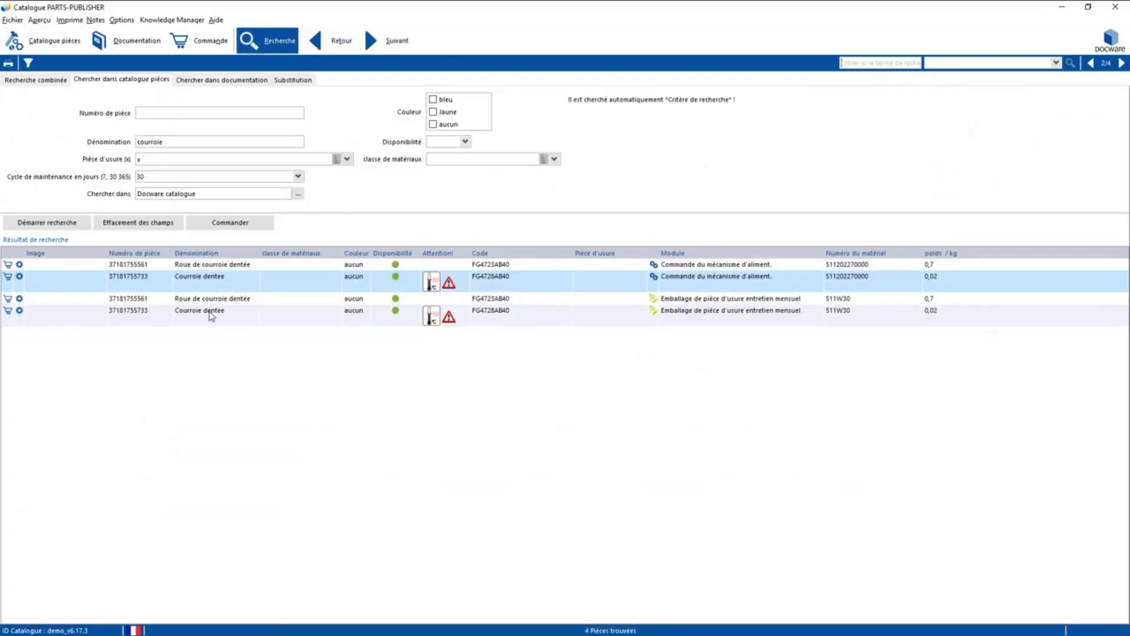
double_click(211, 317)
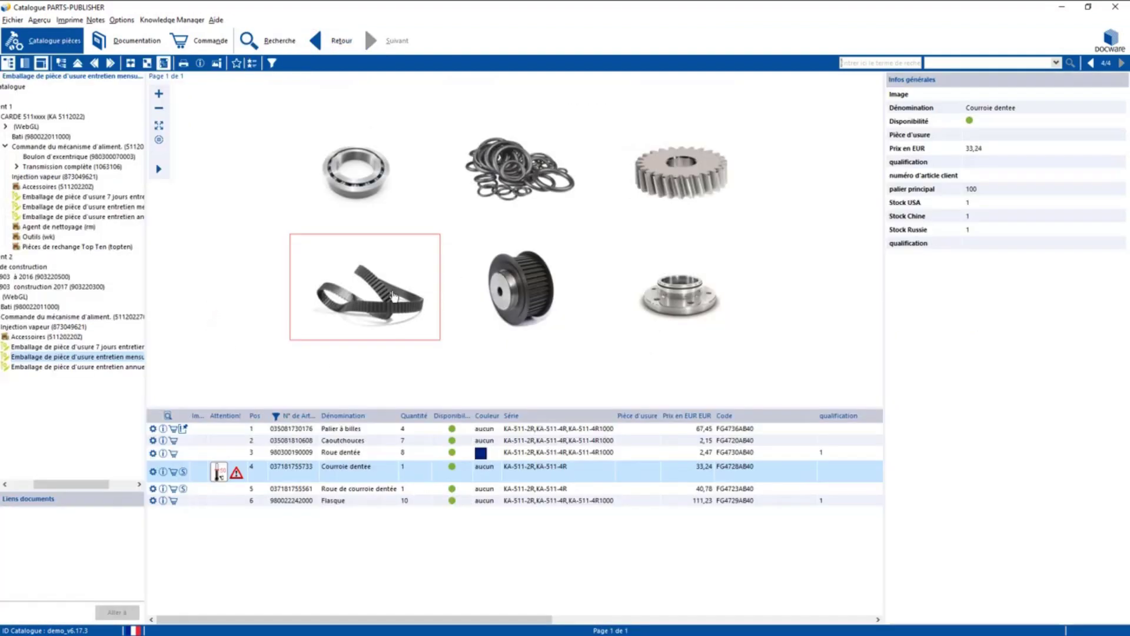
left_click(315, 40)
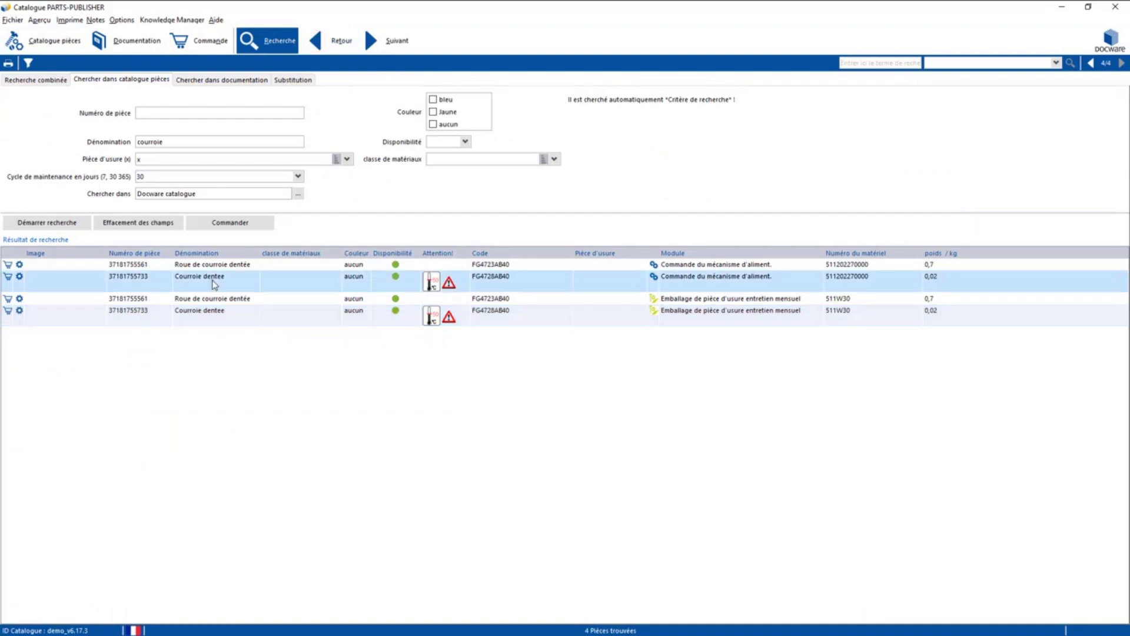
double_click(215, 285)
left_click(185, 497)
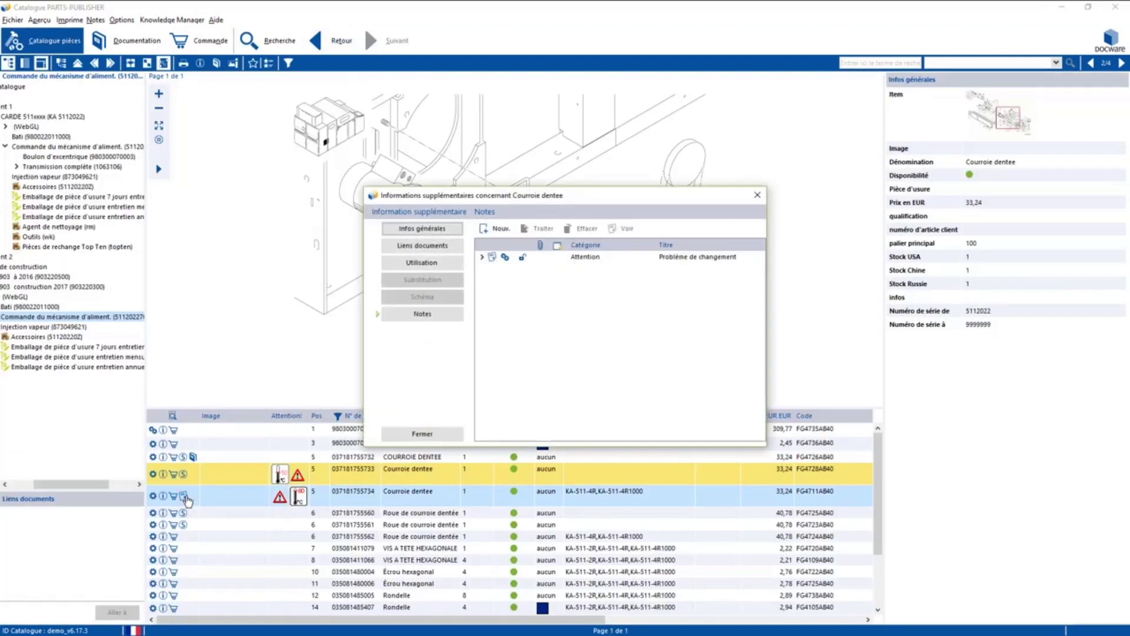
left_click(584, 261)
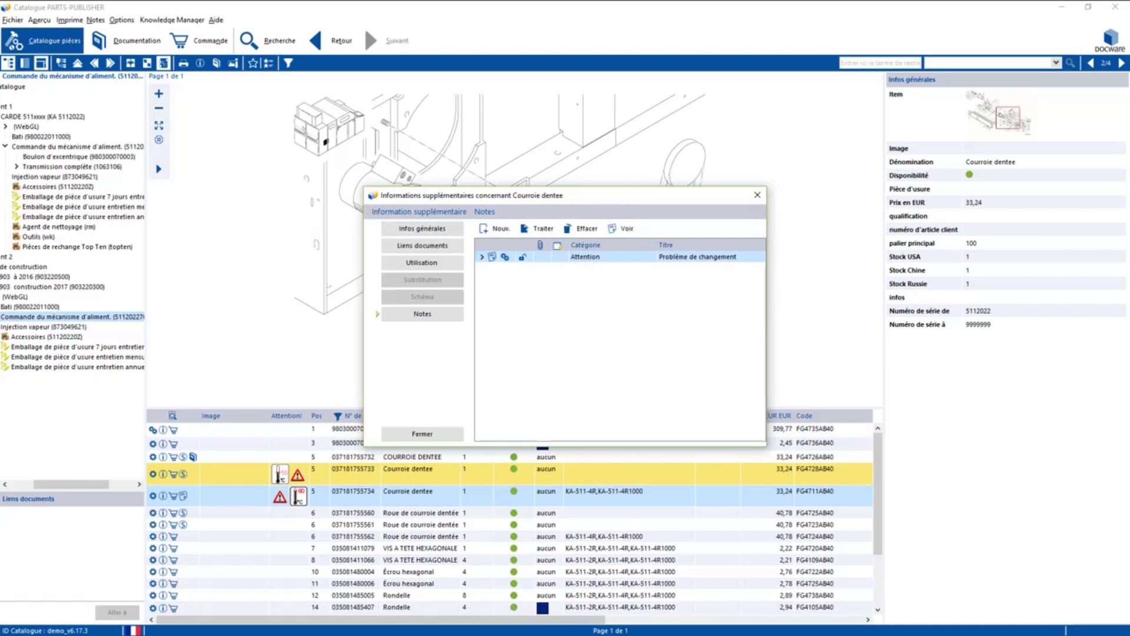
left_click(481, 257)
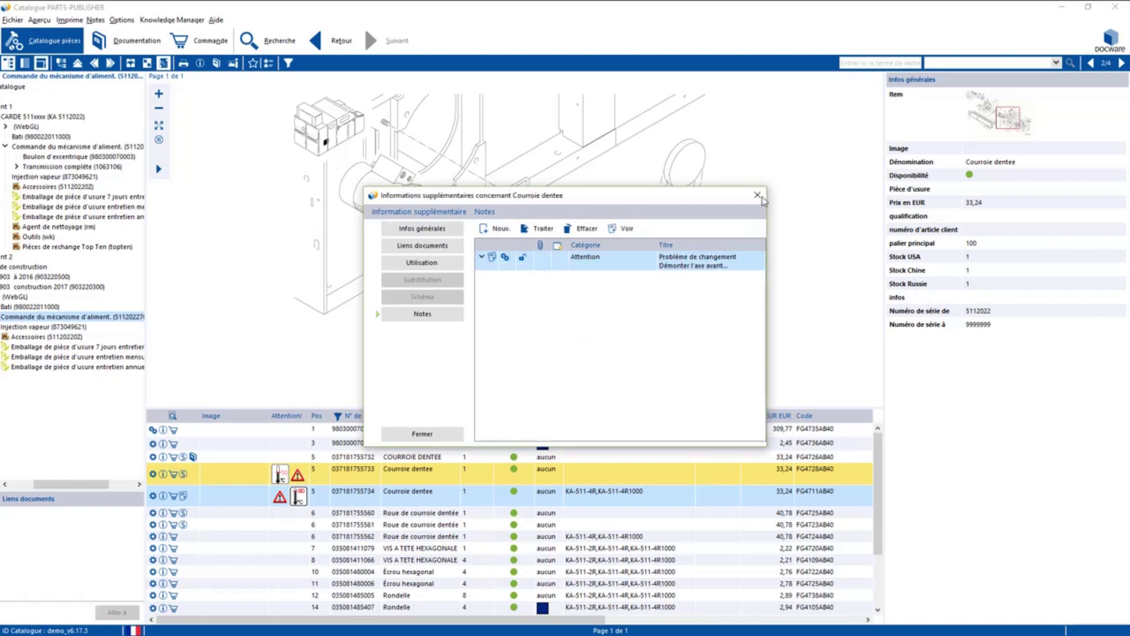
left_click(759, 195)
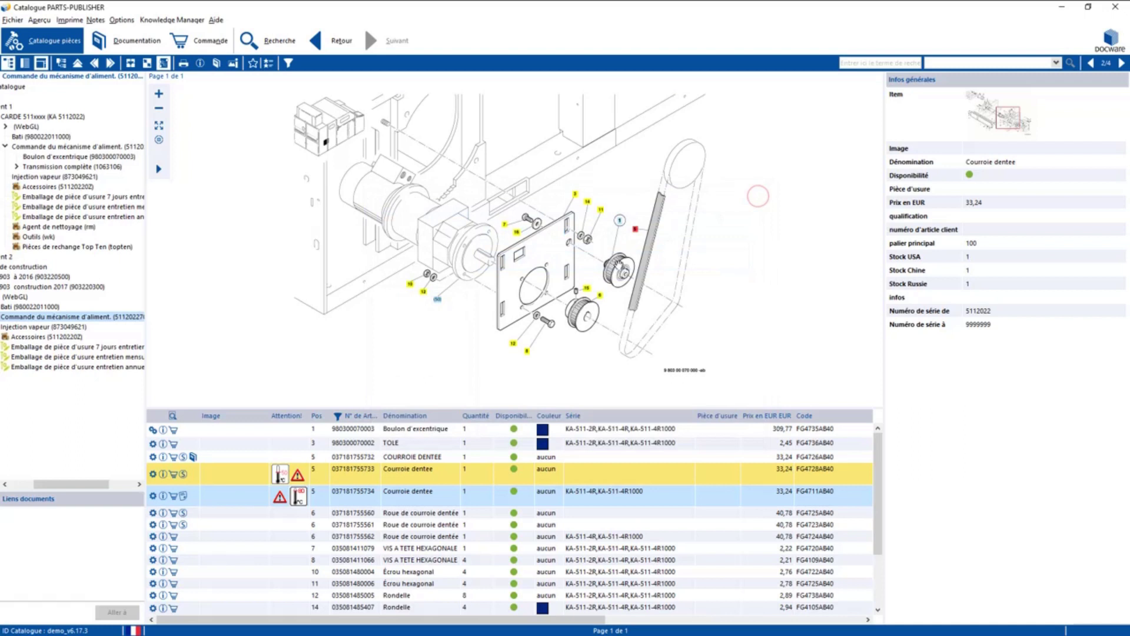
left_click(183, 474)
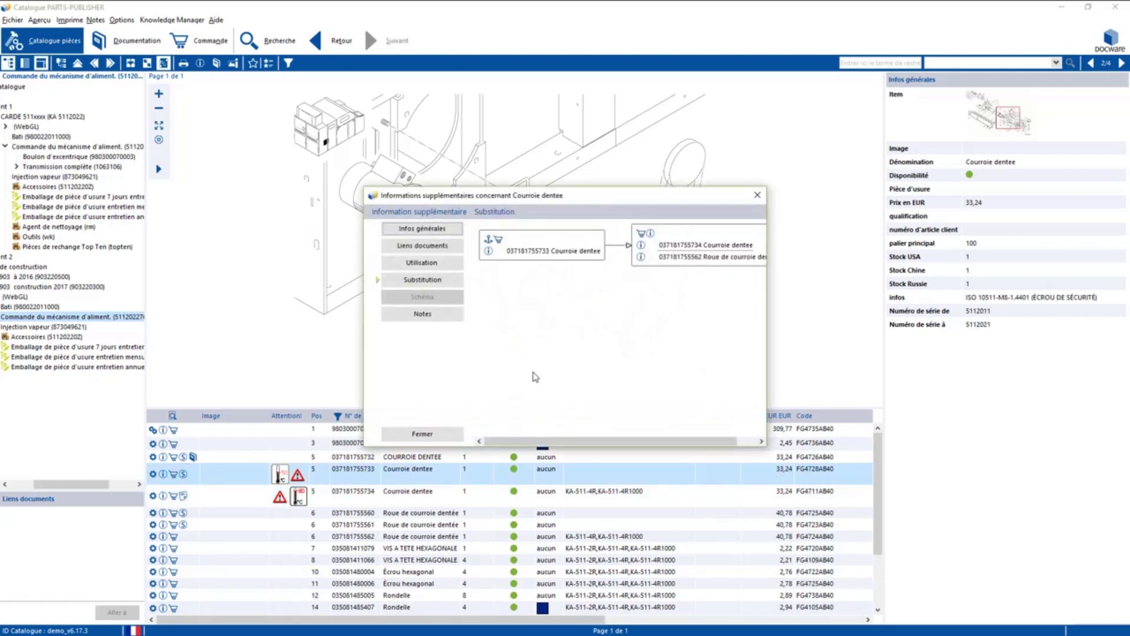
left_click(642, 234)
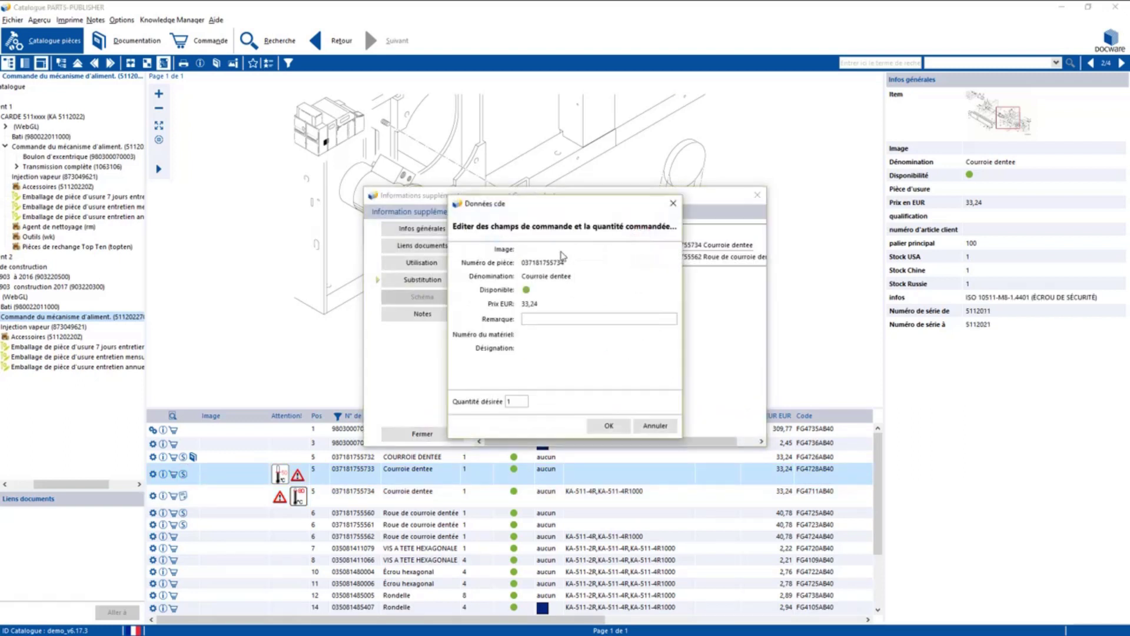
left_click(612, 428)
left_click(432, 435)
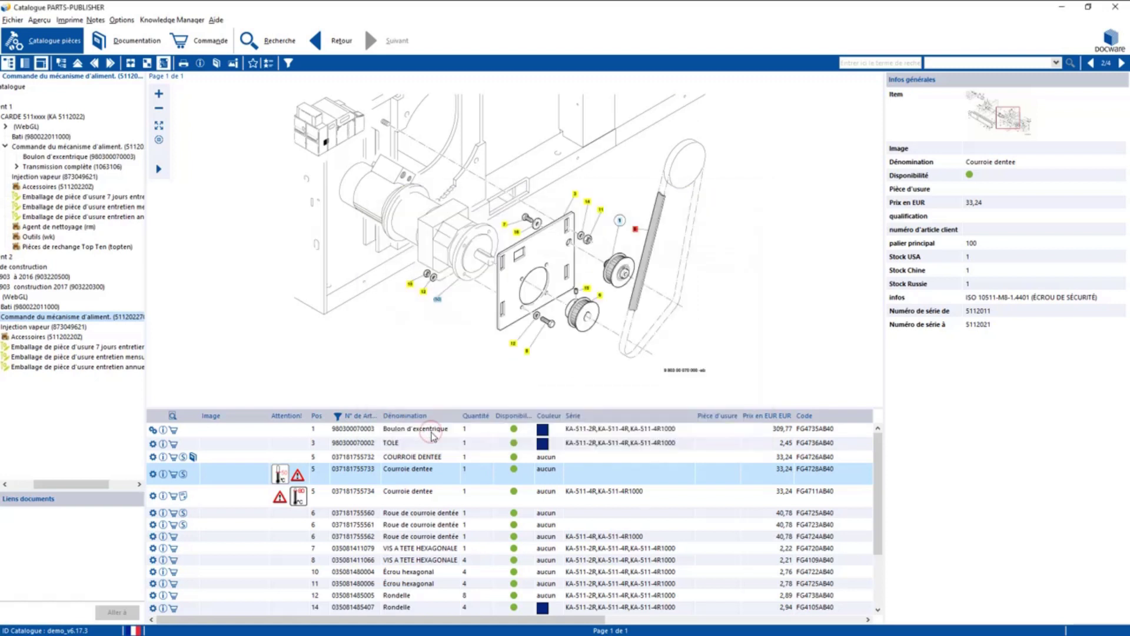
left_click(193, 459)
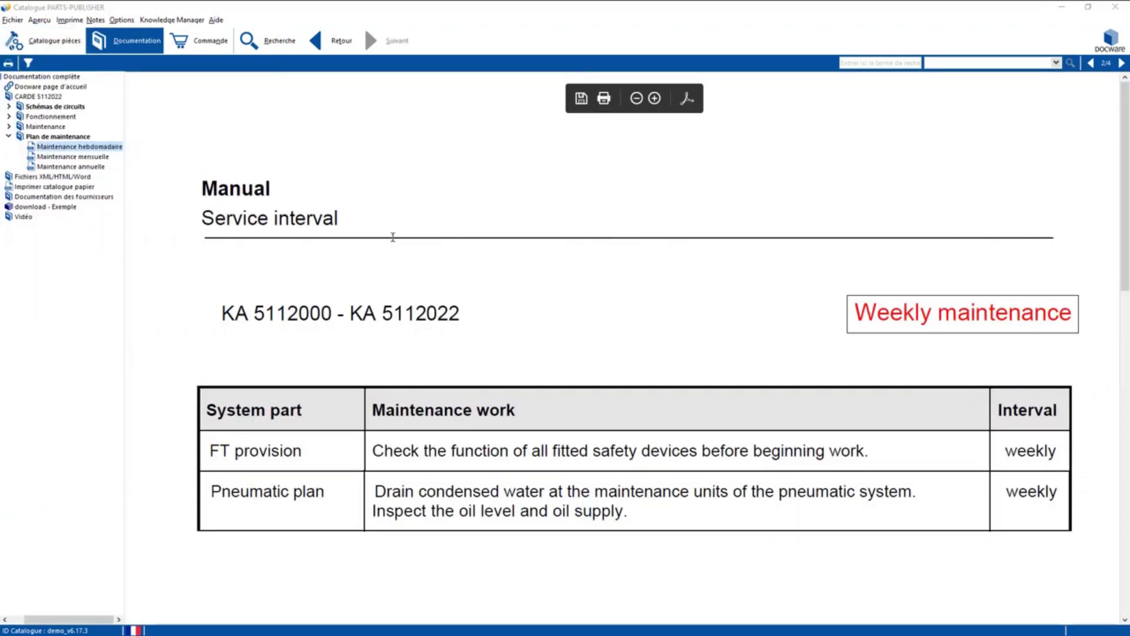
scroll(497, 303, "down", 5)
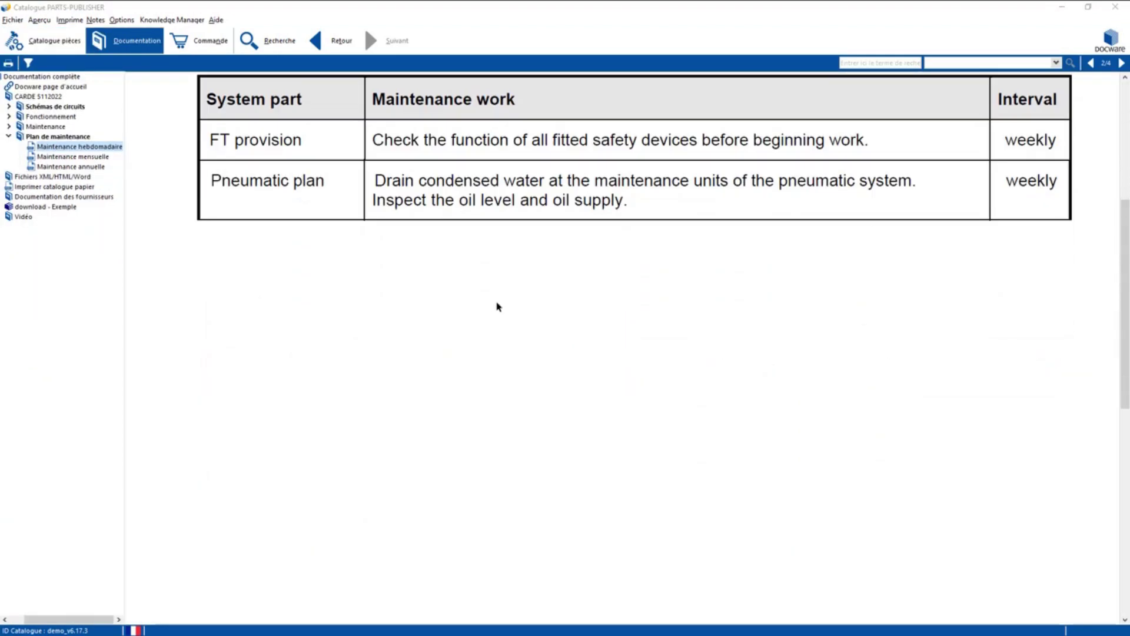
Read the monthly and annual maintenance plans in the documentation, and return to the parts catalogue.
left_click(79, 157)
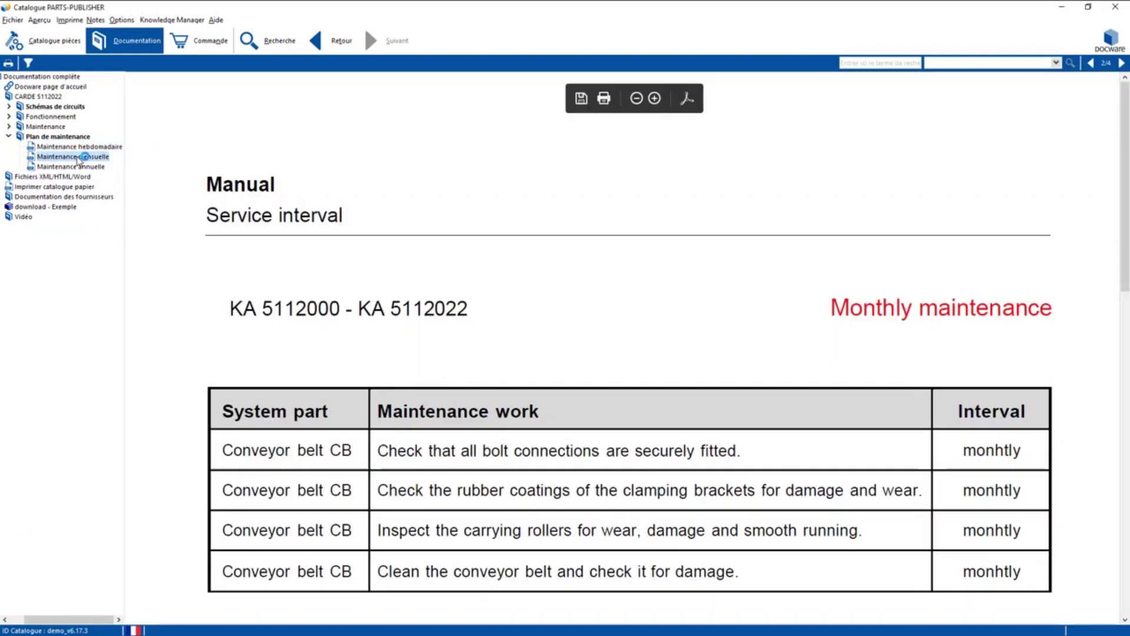
left_click(70, 167)
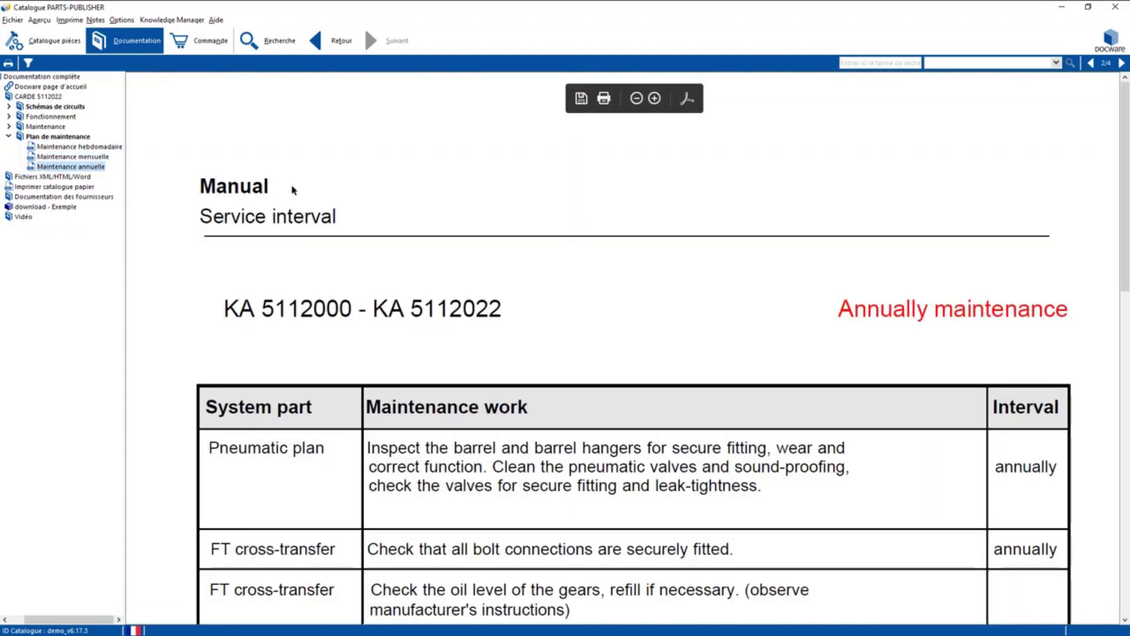
left_click(332, 41)
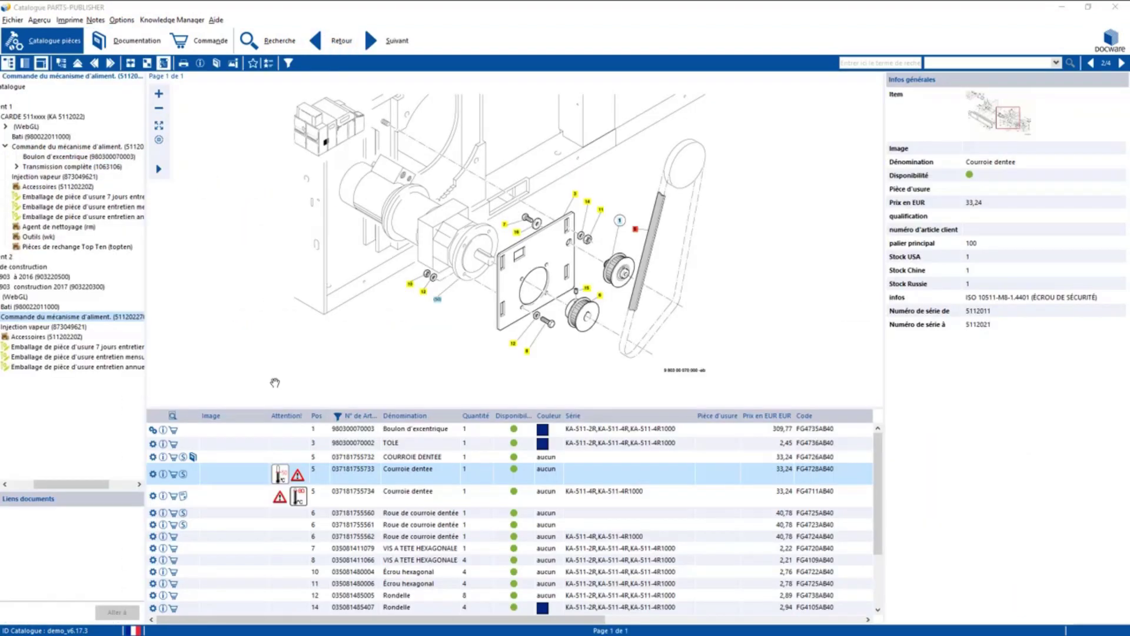
Set the user interface language to English, the catalogue data language to Français and the documentation language to Deutsch.
left_click(135, 630)
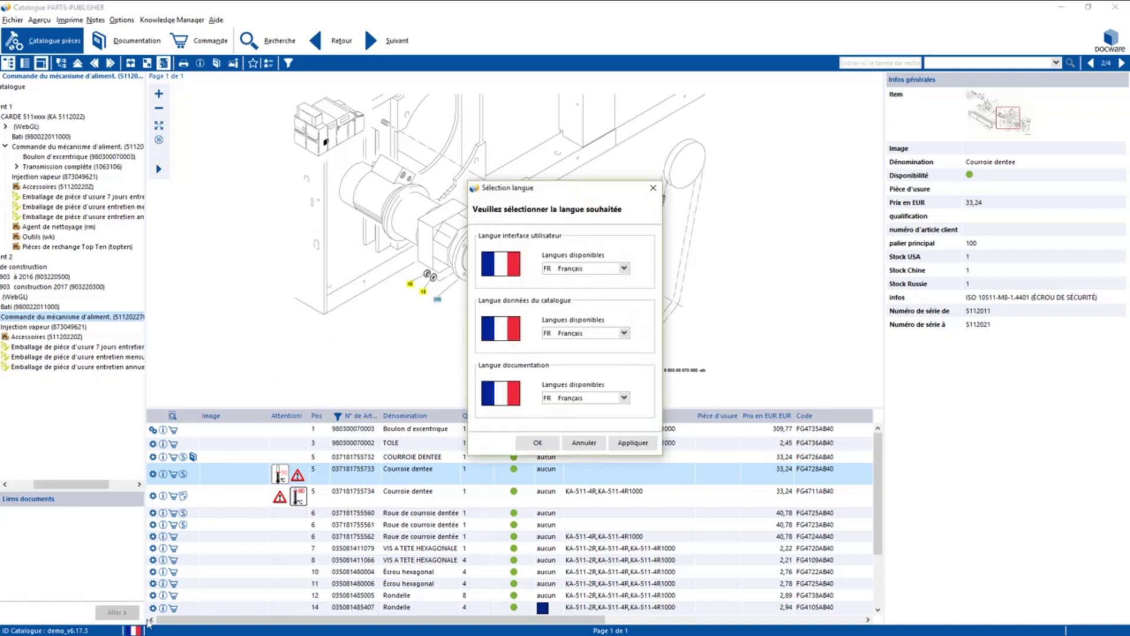
left_click(623, 268)
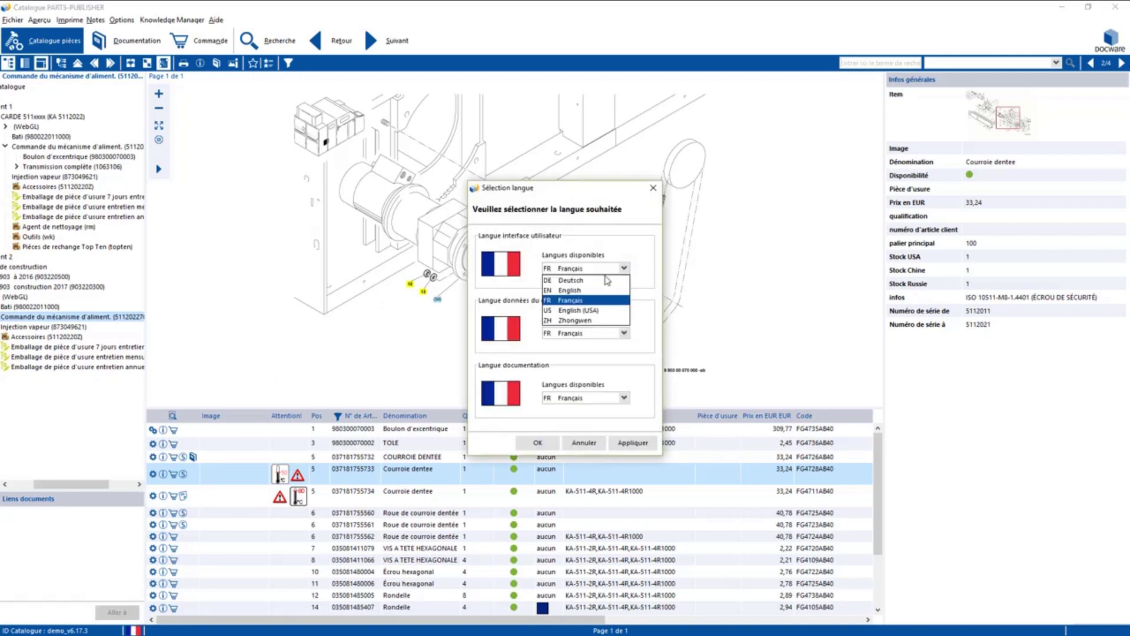
left_click(589, 290)
left_click(623, 332)
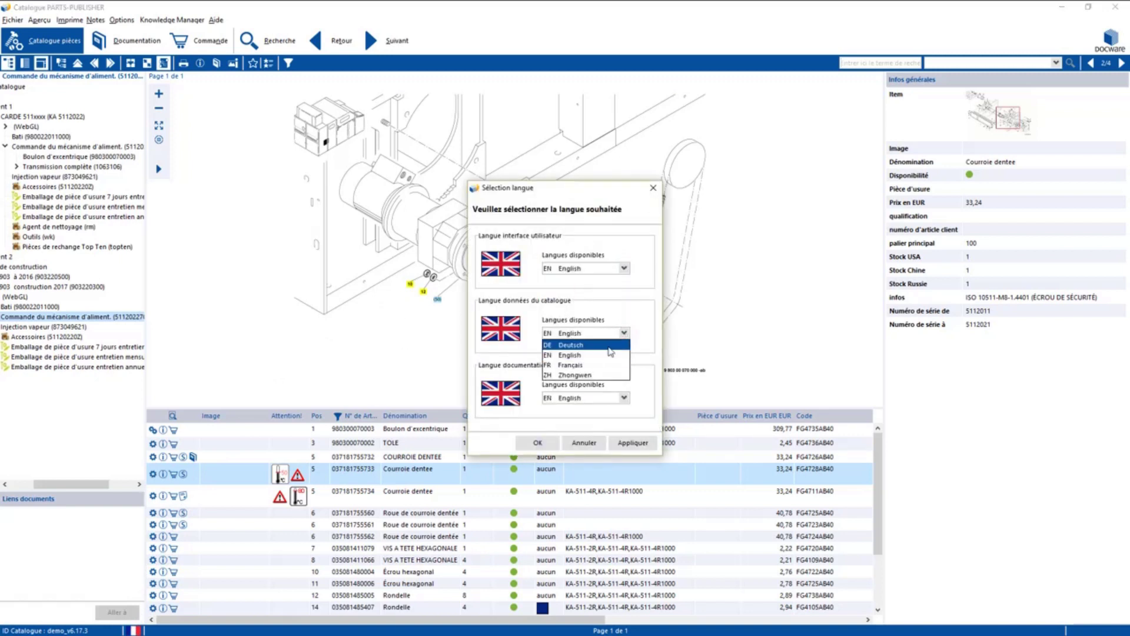
left_click(570, 365)
left_click(589, 398)
left_click(588, 410)
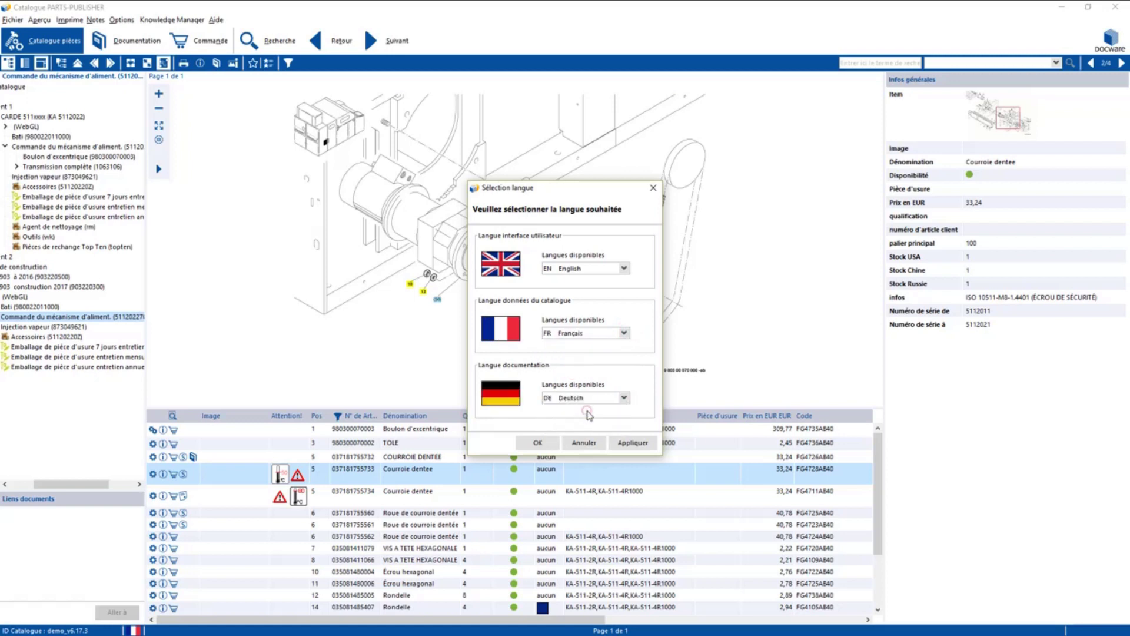
left_click(632, 443)
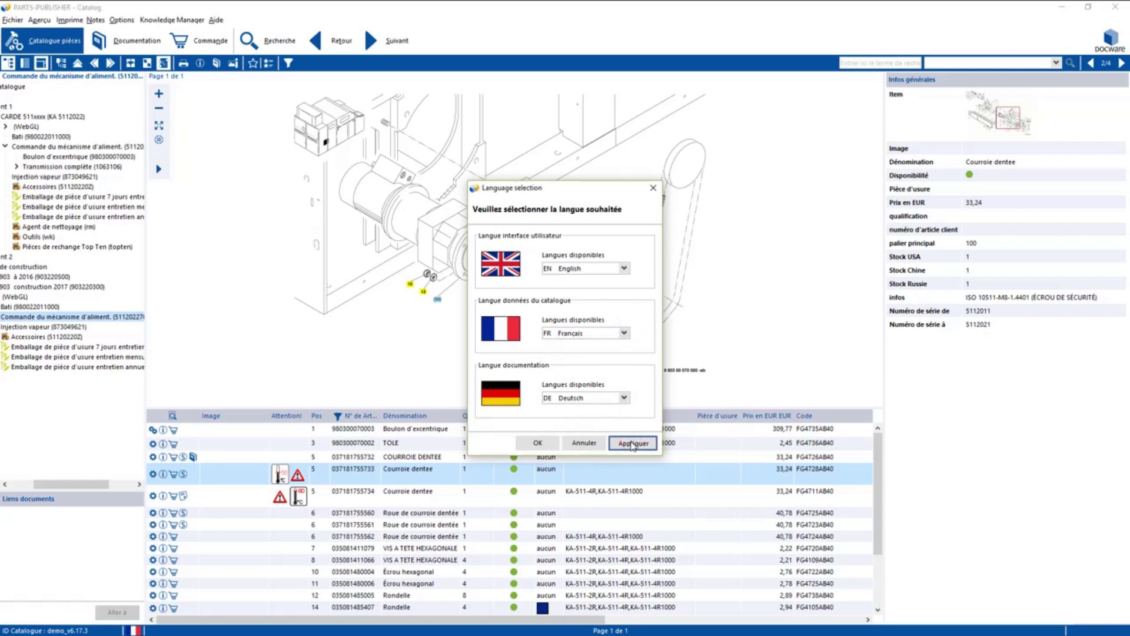
left_click(533, 445)
left_click(22, 21)
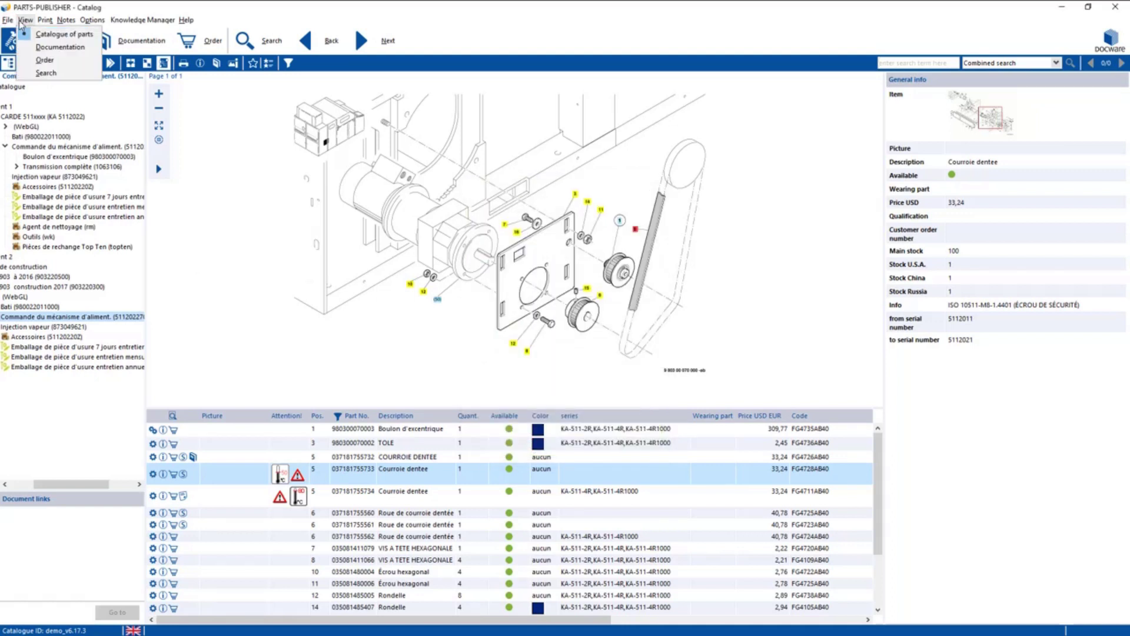
mouse_move(186, 20)
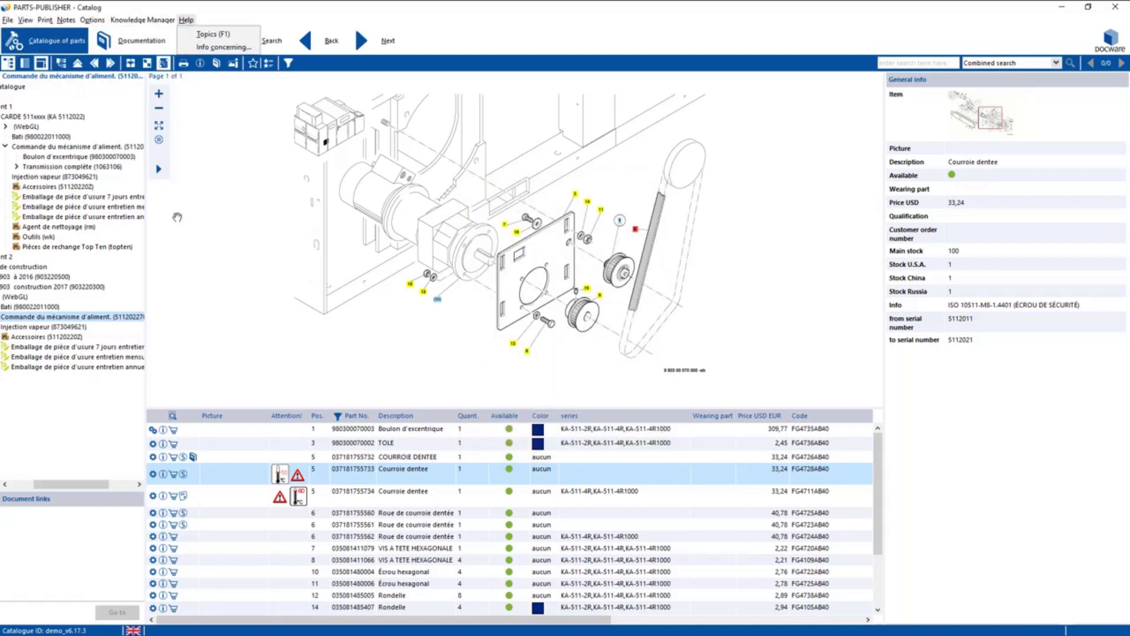
left_click(412, 435)
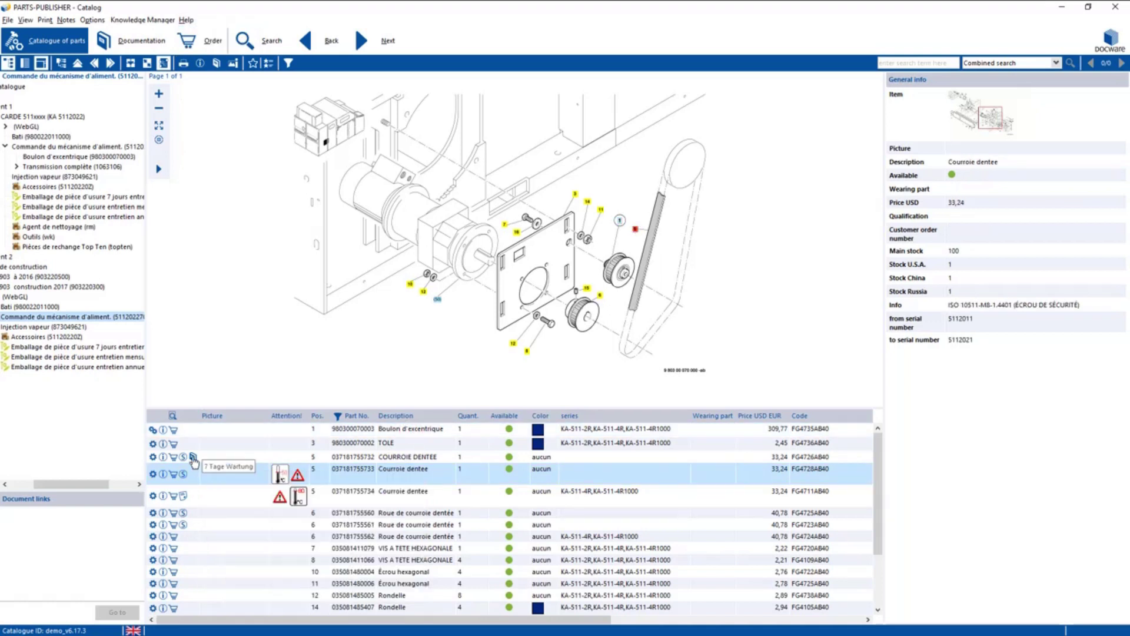
left_click(194, 459)
left_click_drag(370, 409, 539, 415)
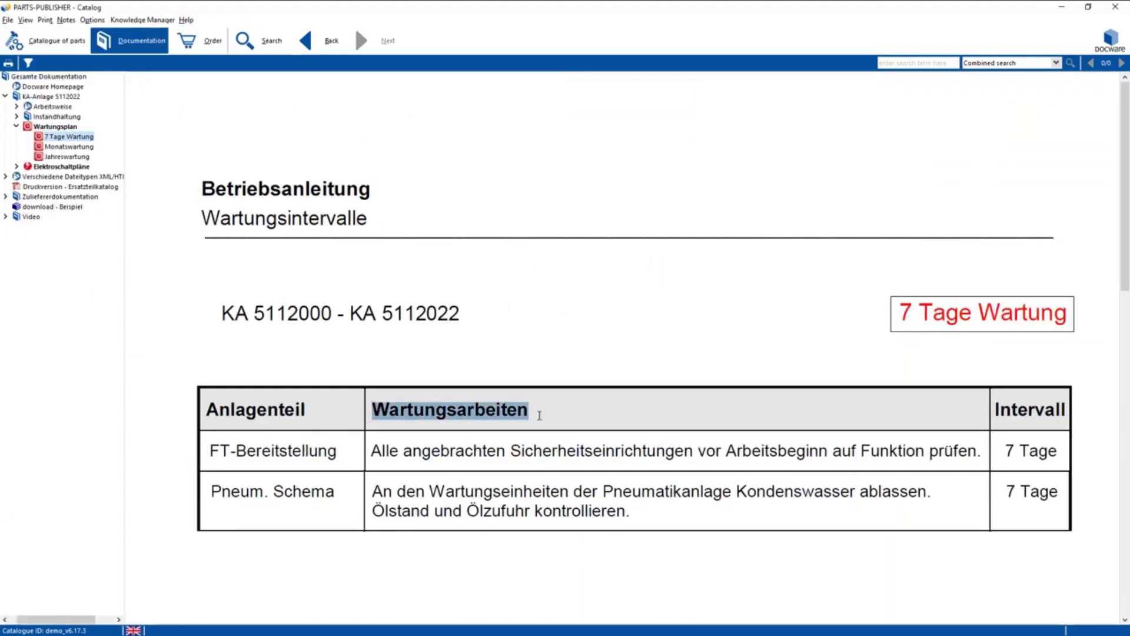
left_click(68, 147)
left_click(299, 40)
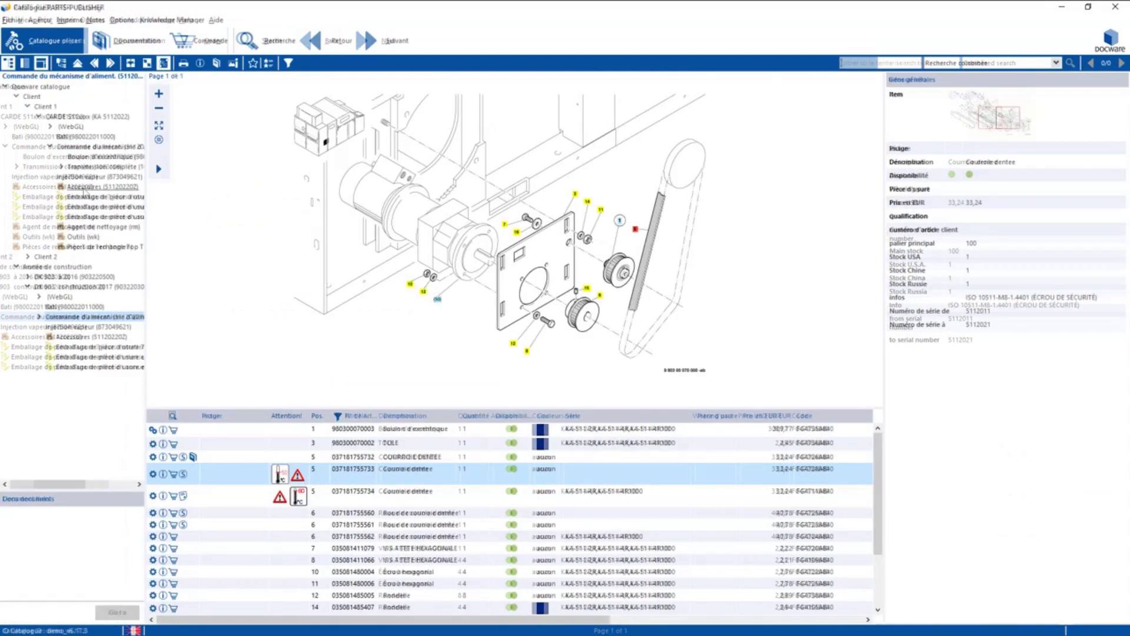
Open Accessoires (51120220Z) under Client 1 and identify the lubricant bottle from its picture.
left_click(82, 187)
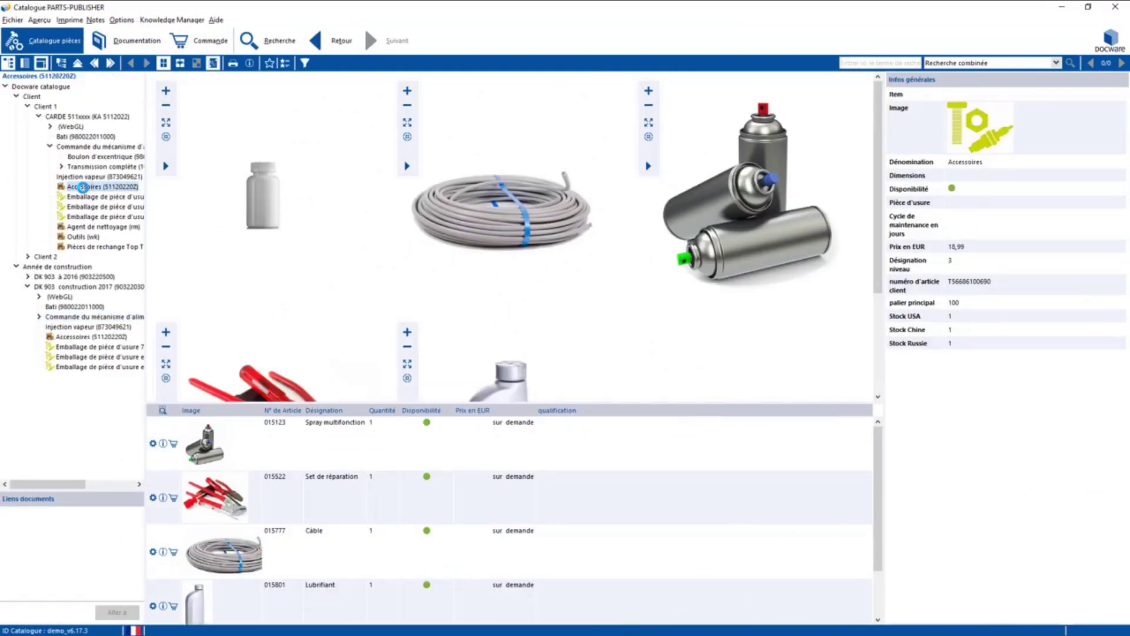
left_click(259, 374)
left_click(520, 332)
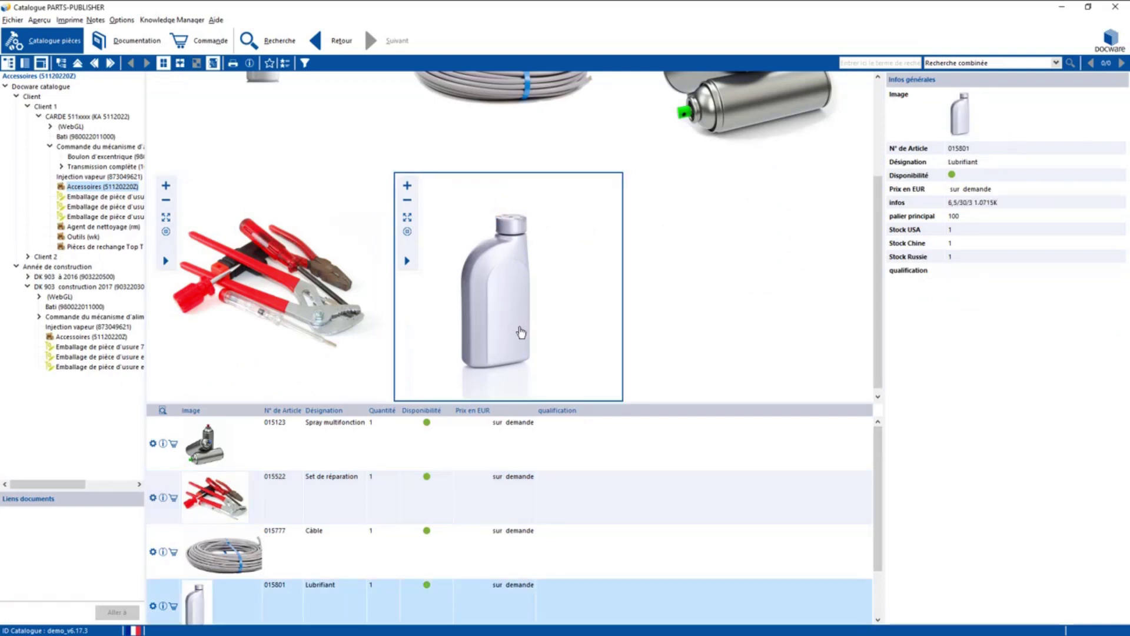
View the 7-day, monthly and annual maintenance wear parts kits, and identify Vis a tete bombee in the annual kit's photo.
left_click(106, 198)
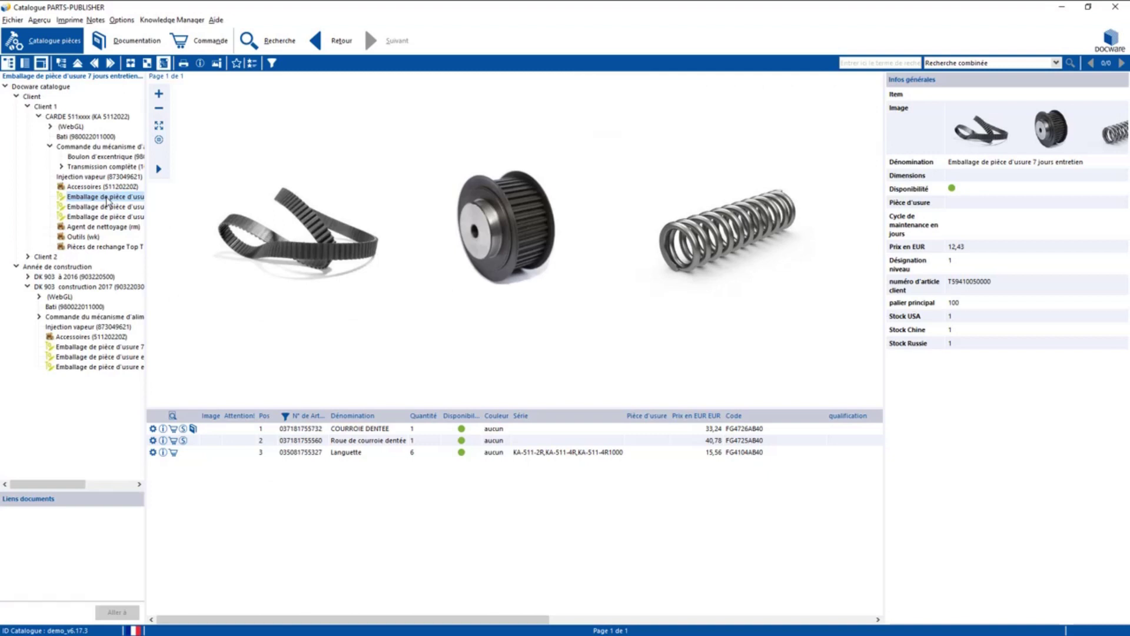
left_click(107, 208)
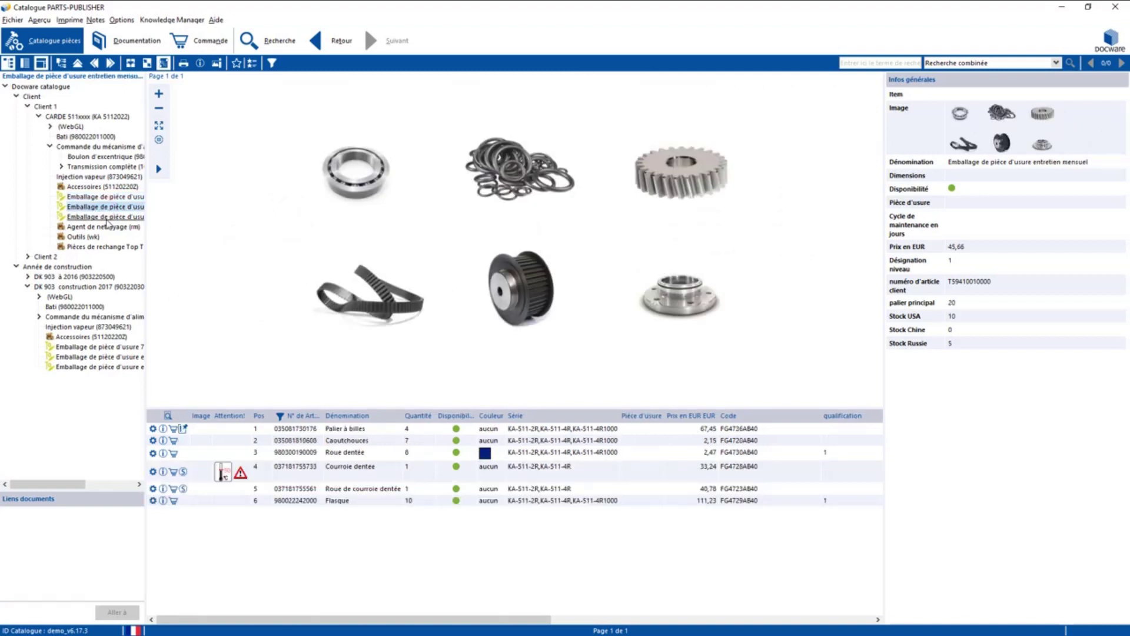
left_click(106, 217)
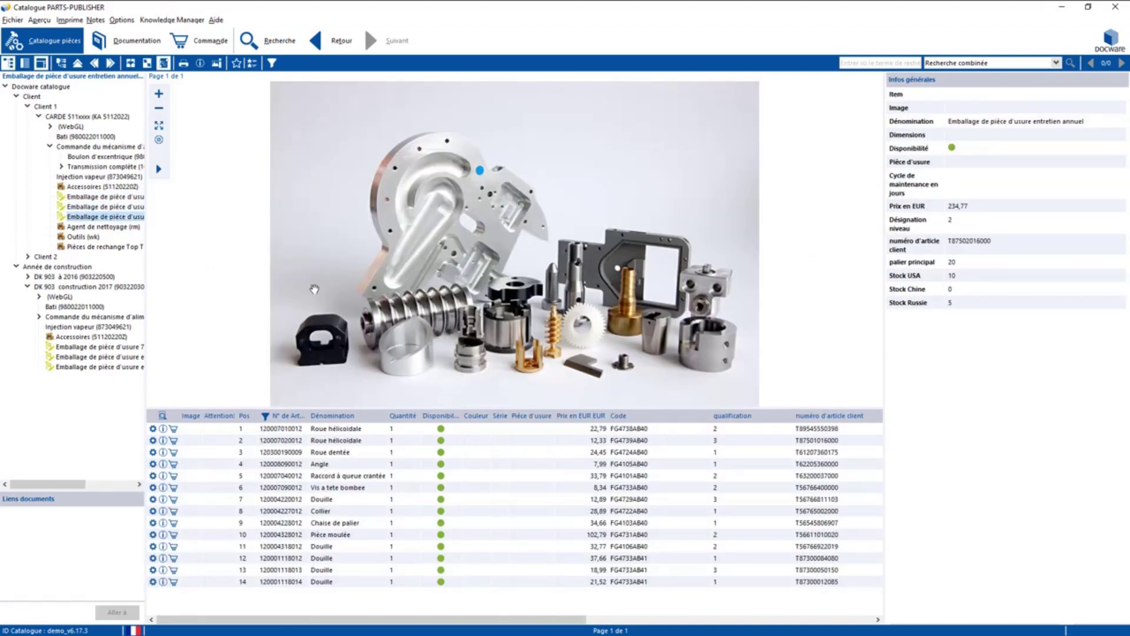
left_click(433, 310)
left_click(552, 297)
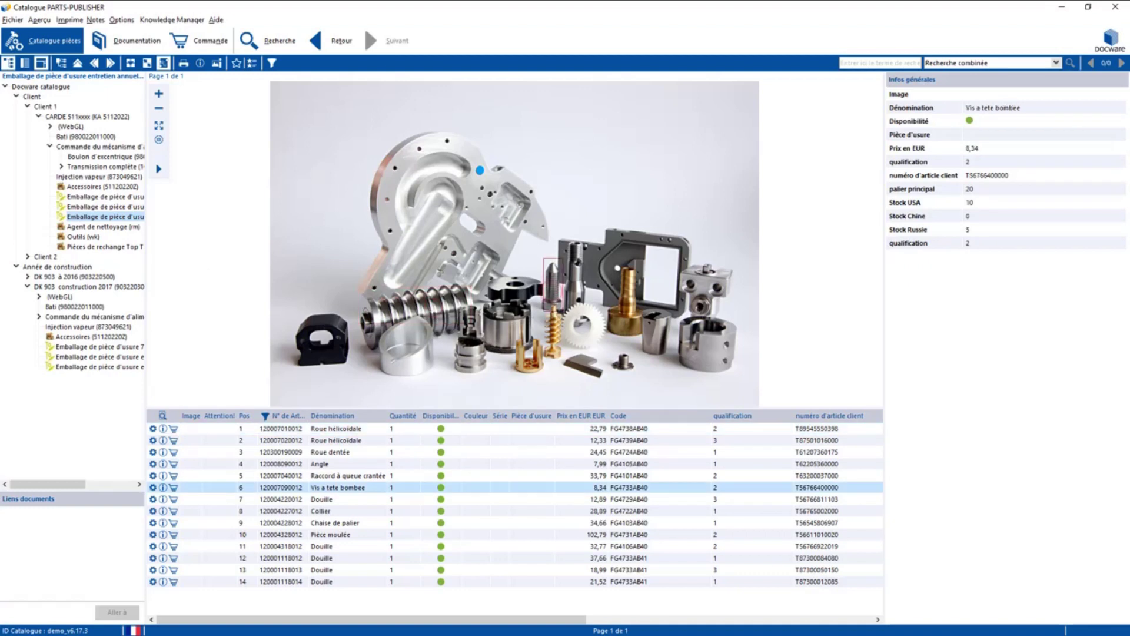
Open the WebGL 3D model of CARDE 511xxxx, open its Transmission assembly, and inspect it rotated and transparent.
left_click(78, 127)
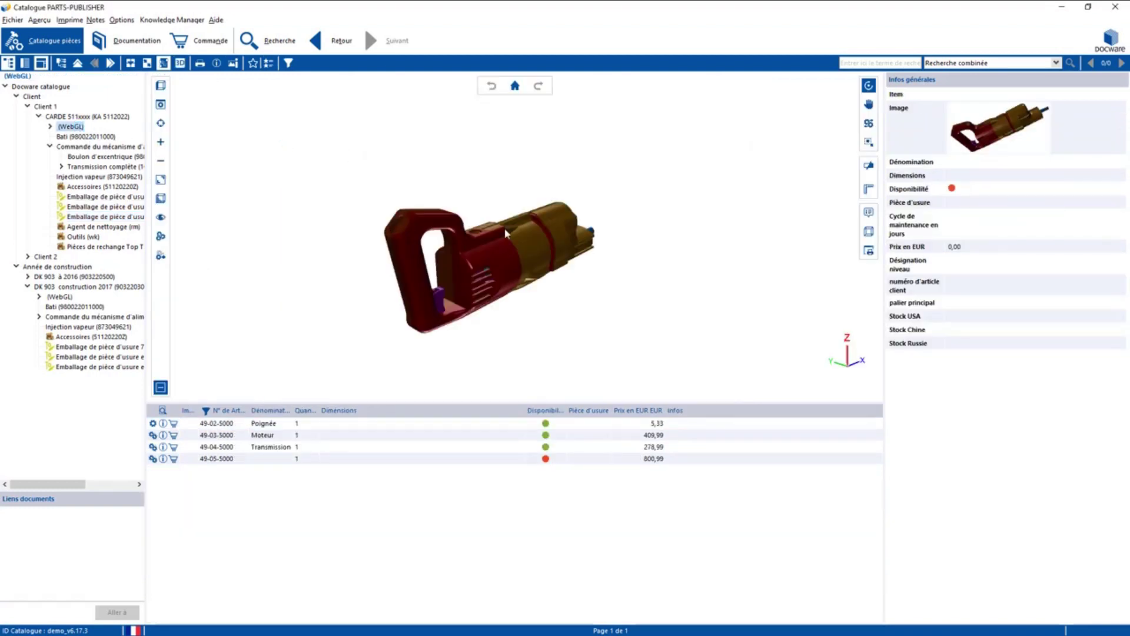
left_click_drag(399, 310, 424, 289)
double_click(250, 446)
left_click_drag(489, 368, 444, 160)
left_click(165, 200)
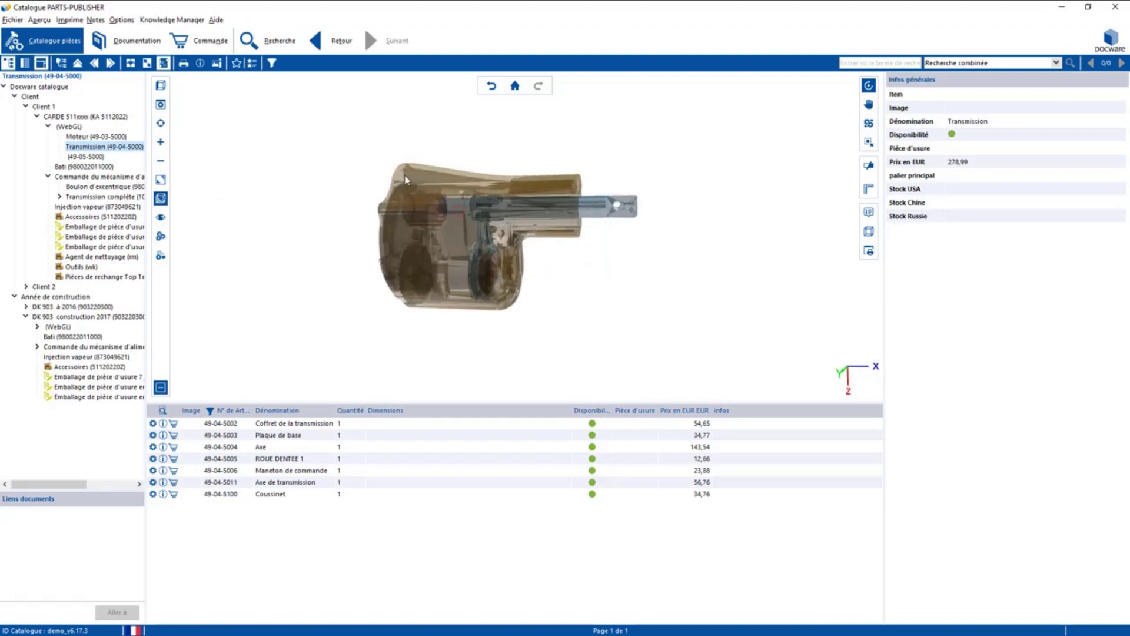
Browse Client 2's Espace navigation exemple to Salle technique AE, open AE CU pour CT and look at its first two parts.
left_click(42, 286)
double_click(39, 289)
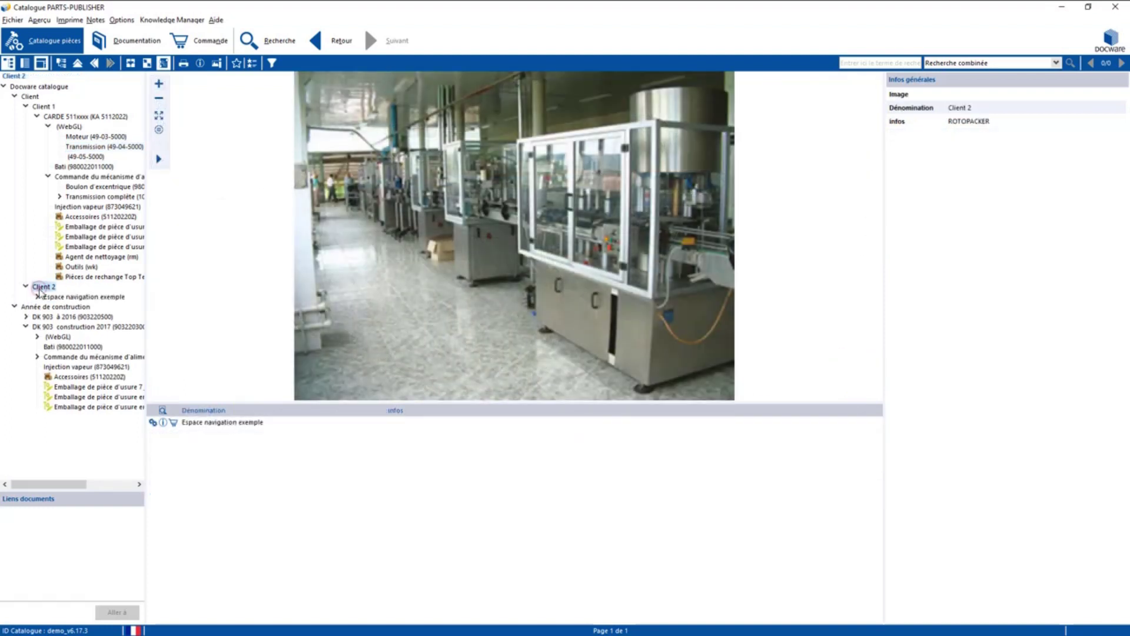
double_click(45, 297)
left_click(437, 131)
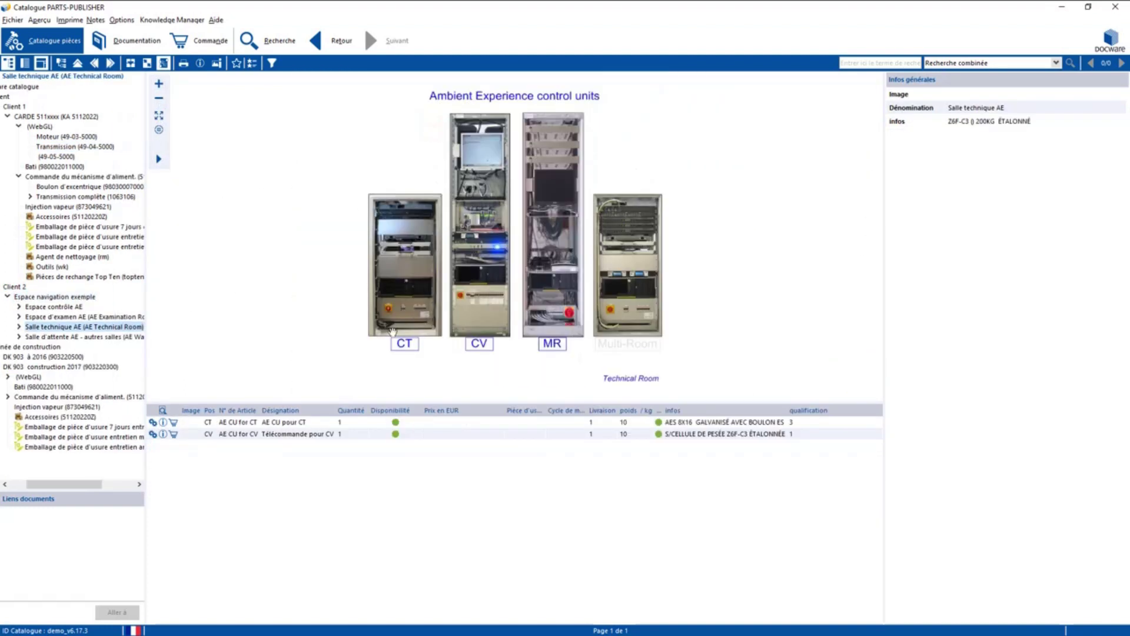
double_click(405, 345)
left_click(205, 443)
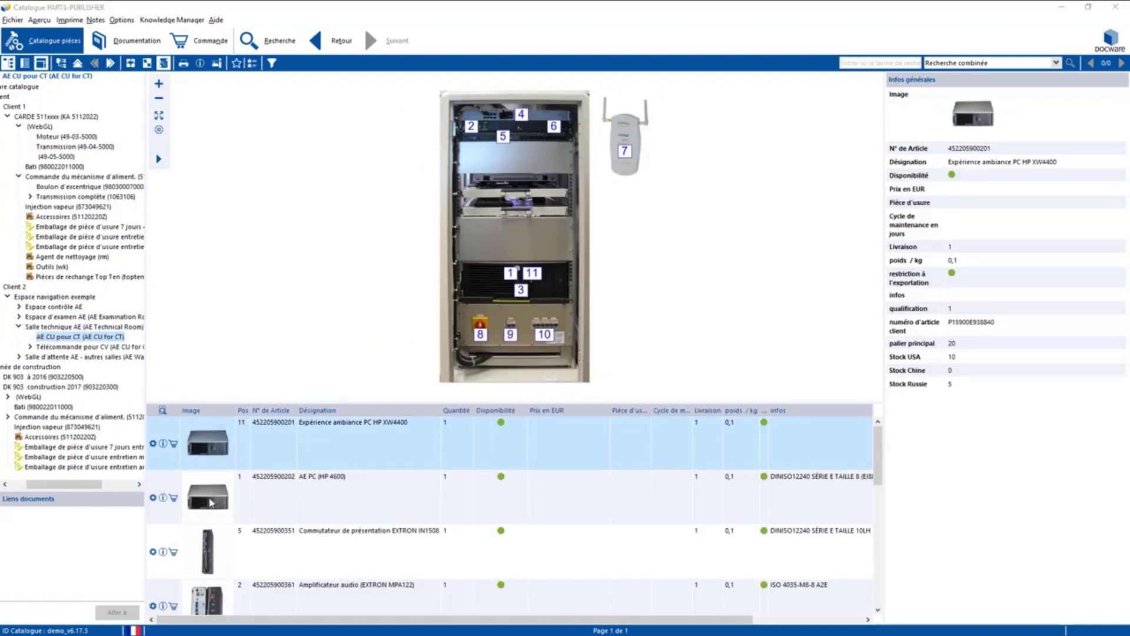
left_click(210, 502)
Return to Salle technique AE, and open Support mural (AE Wall Projection) from Espace d'examen AE.
double_click(75, 327)
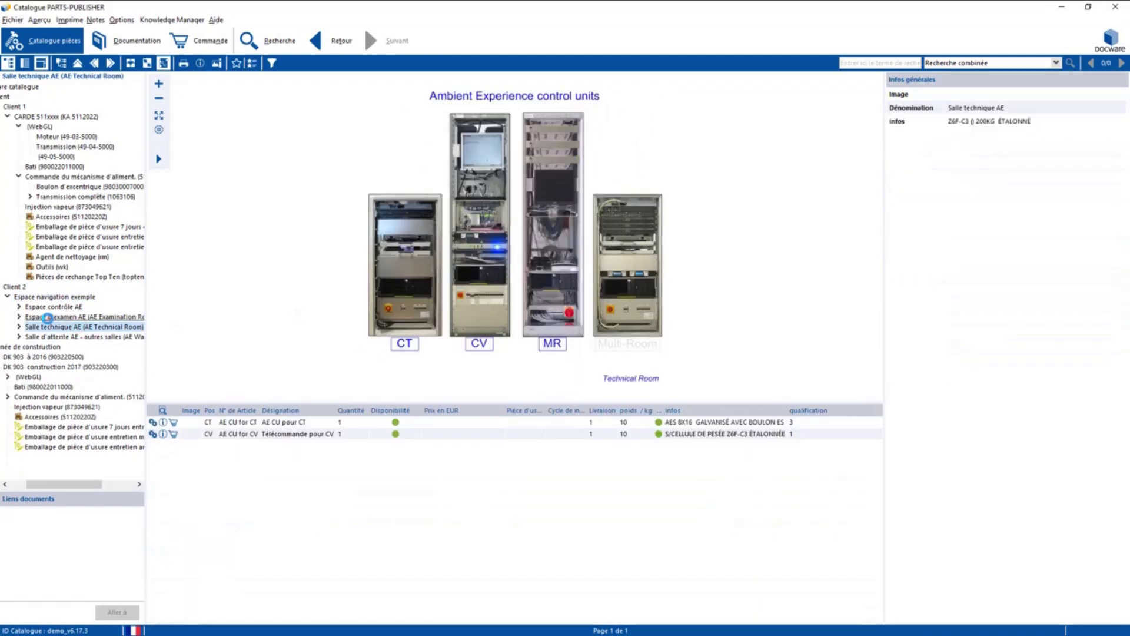
double_click(47, 317)
double_click(612, 126)
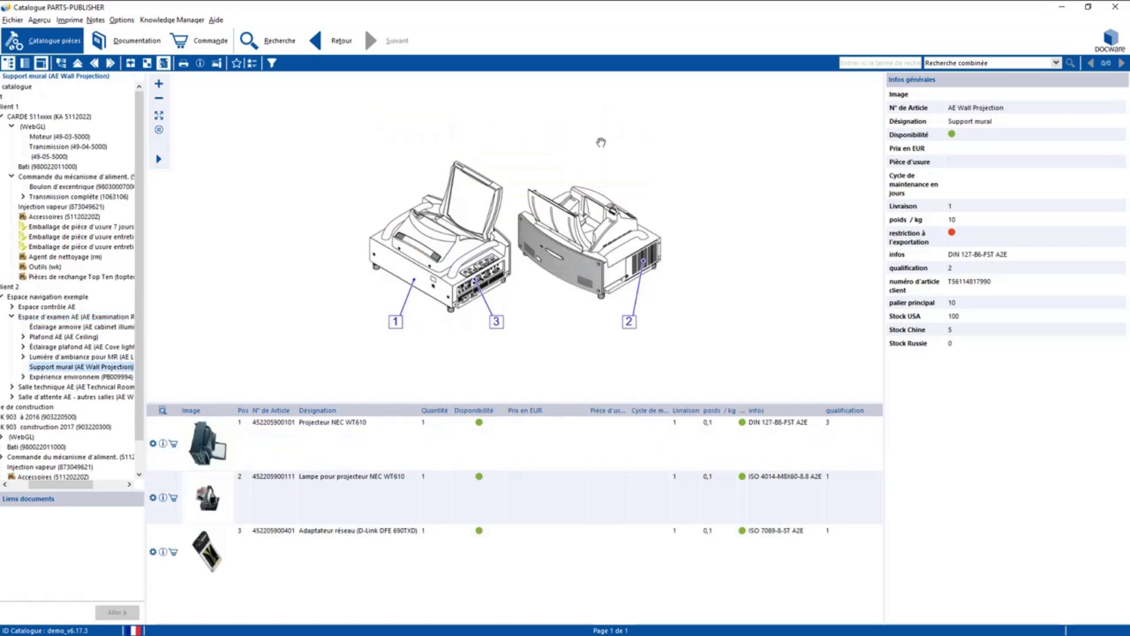
Open Salle d'attente AE - autres salles and view the Scanner petit chat (Kitten Scanner) inside it.
left_click(65, 387)
left_click(64, 397)
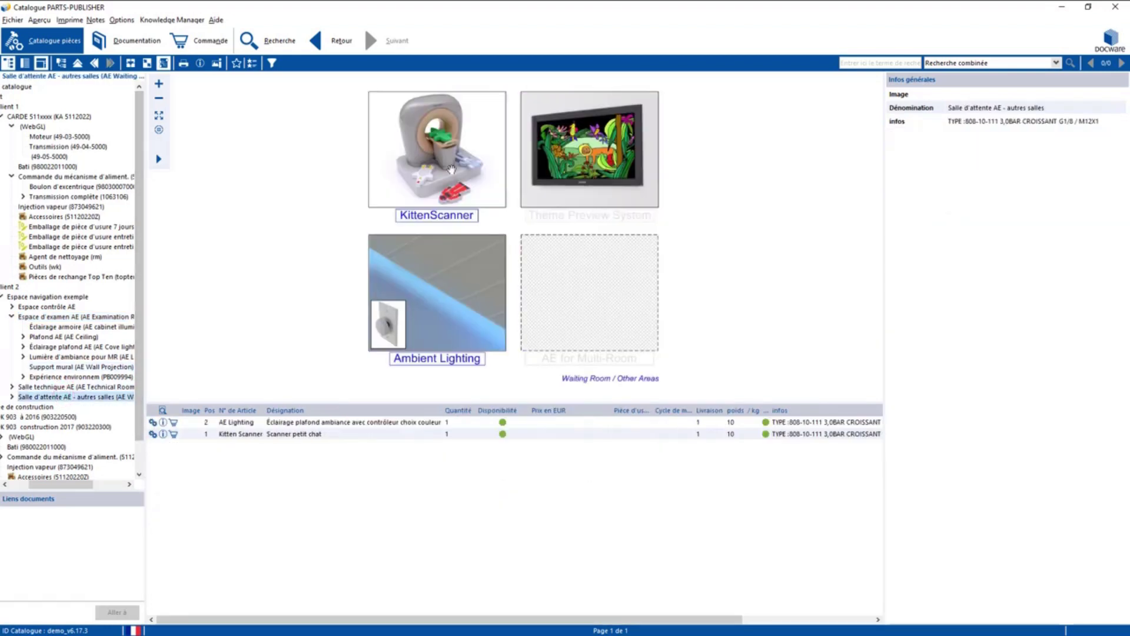
left_click(451, 216)
left_click(386, 176)
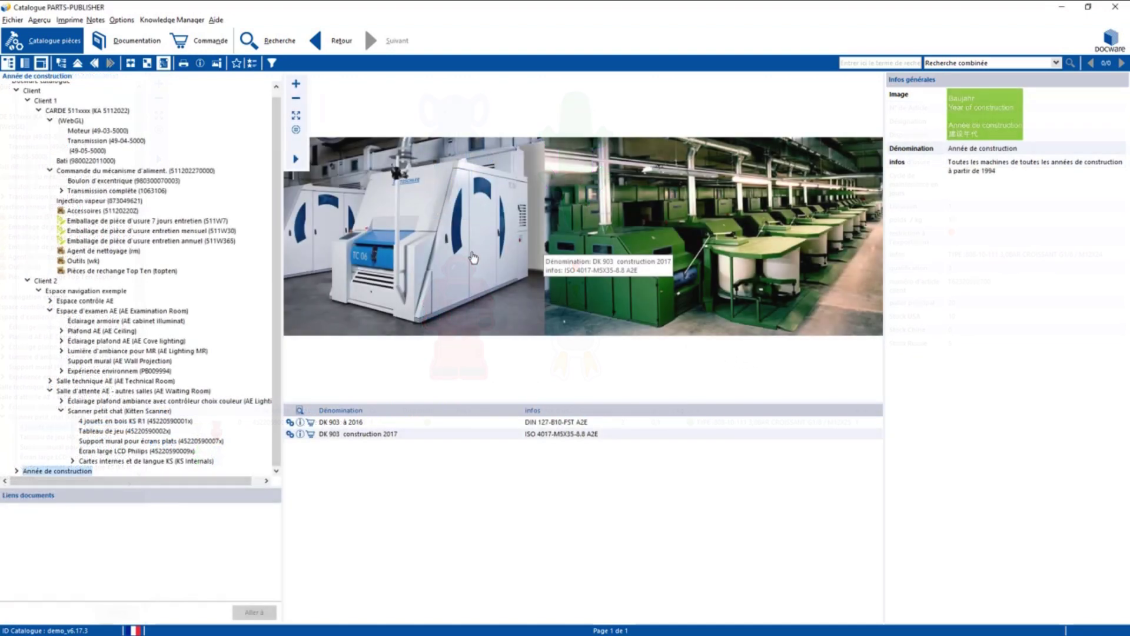
left_click(471, 254)
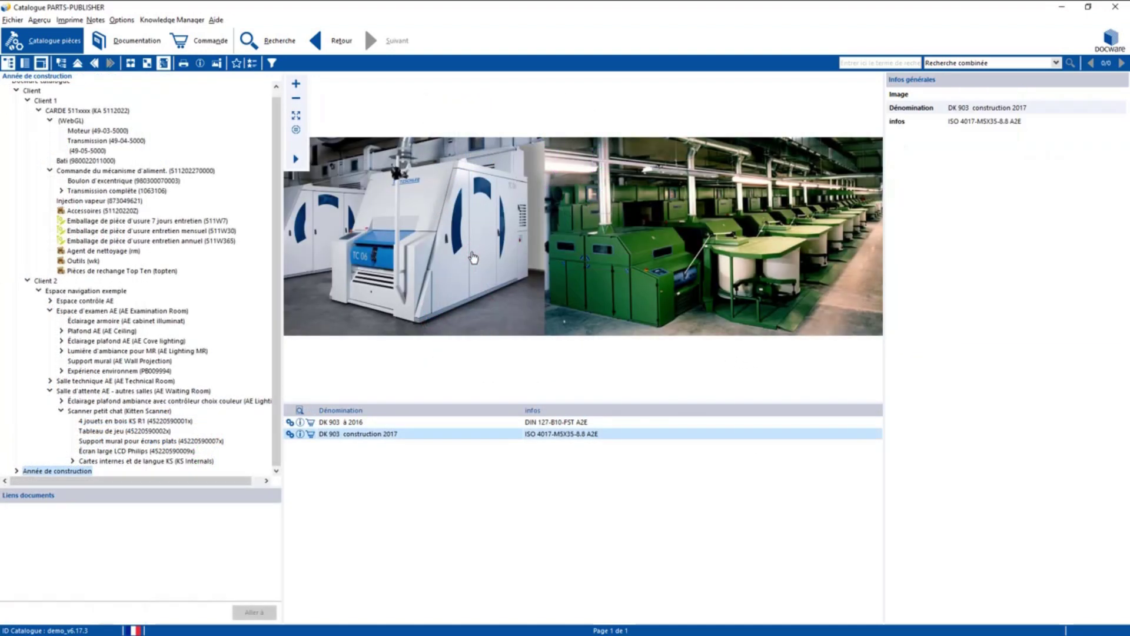
double_click(356, 423)
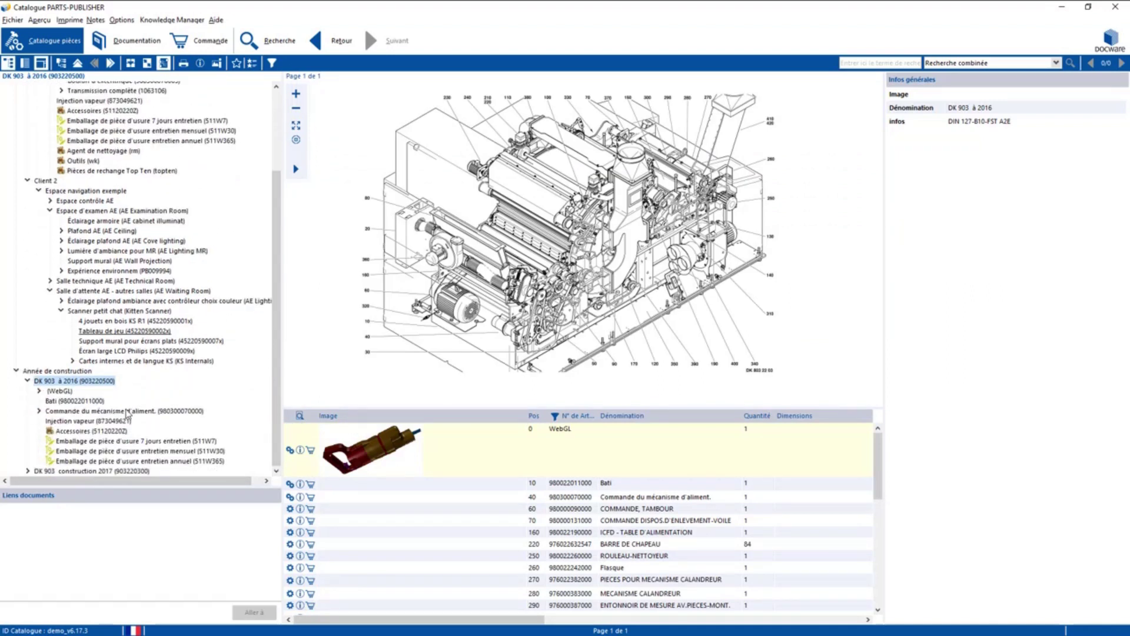
left_click(119, 411)
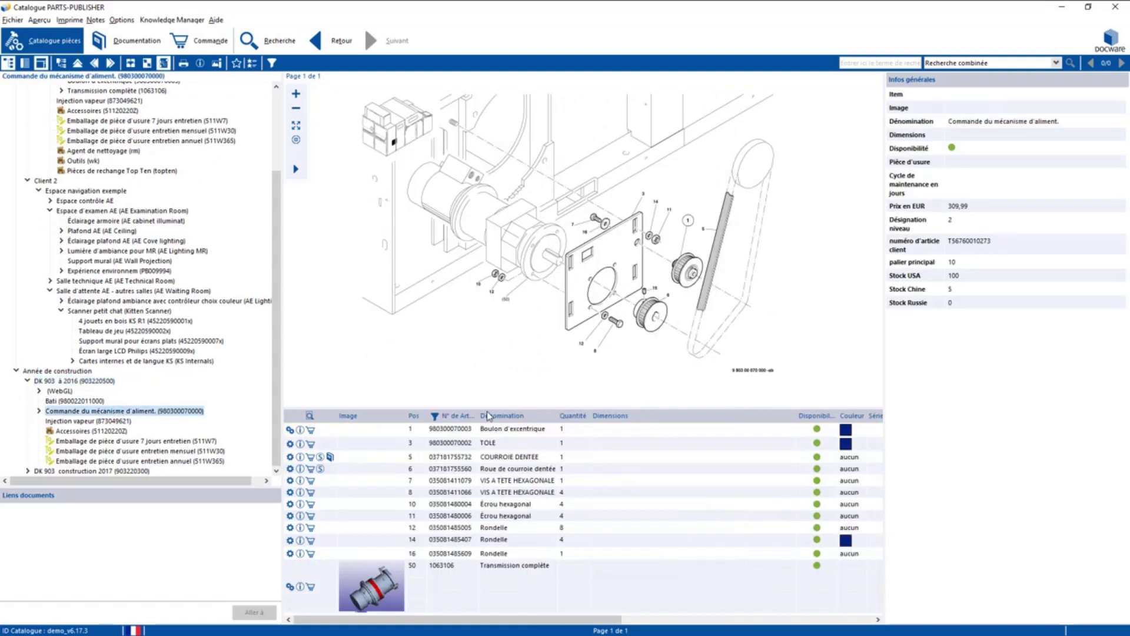
left_click_drag(504, 408, 521, 324)
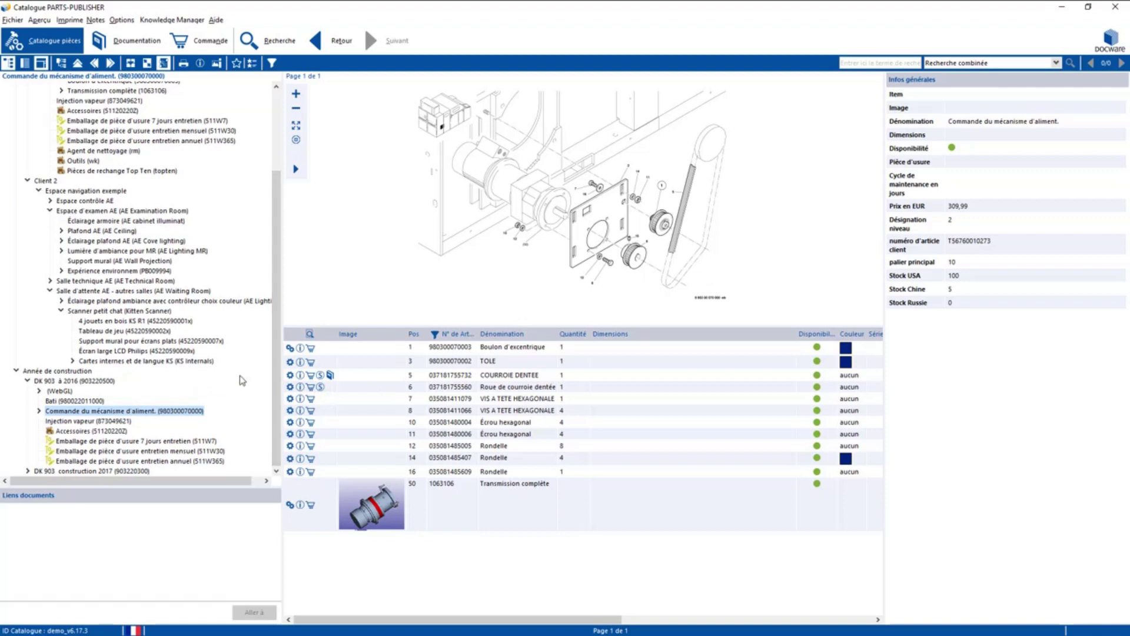
left_click(78, 471)
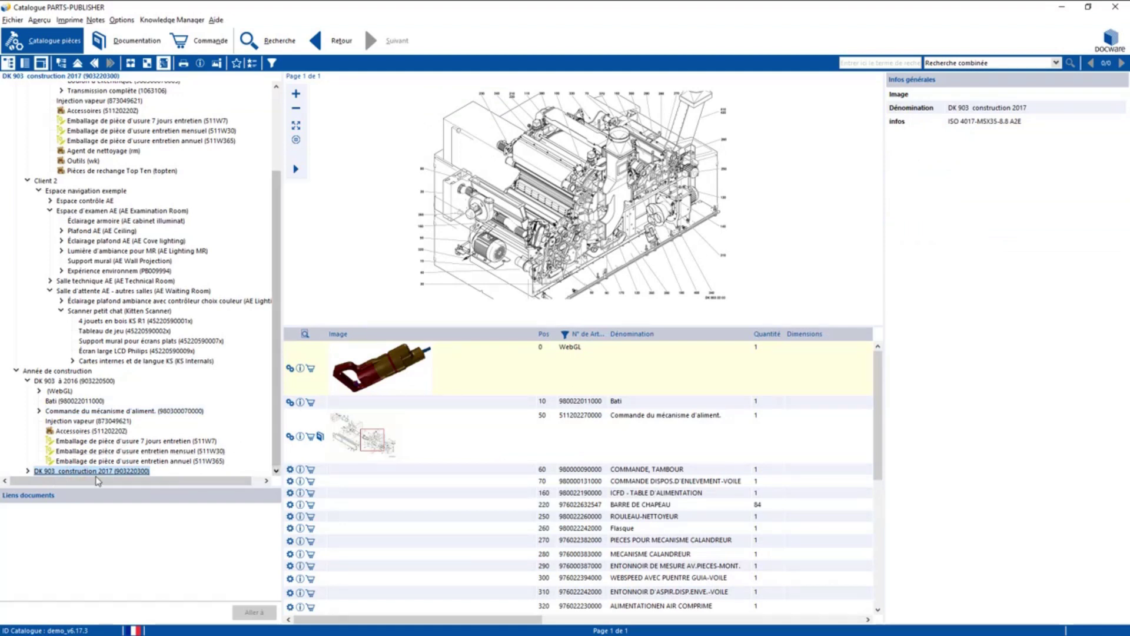
left_click(29, 471)
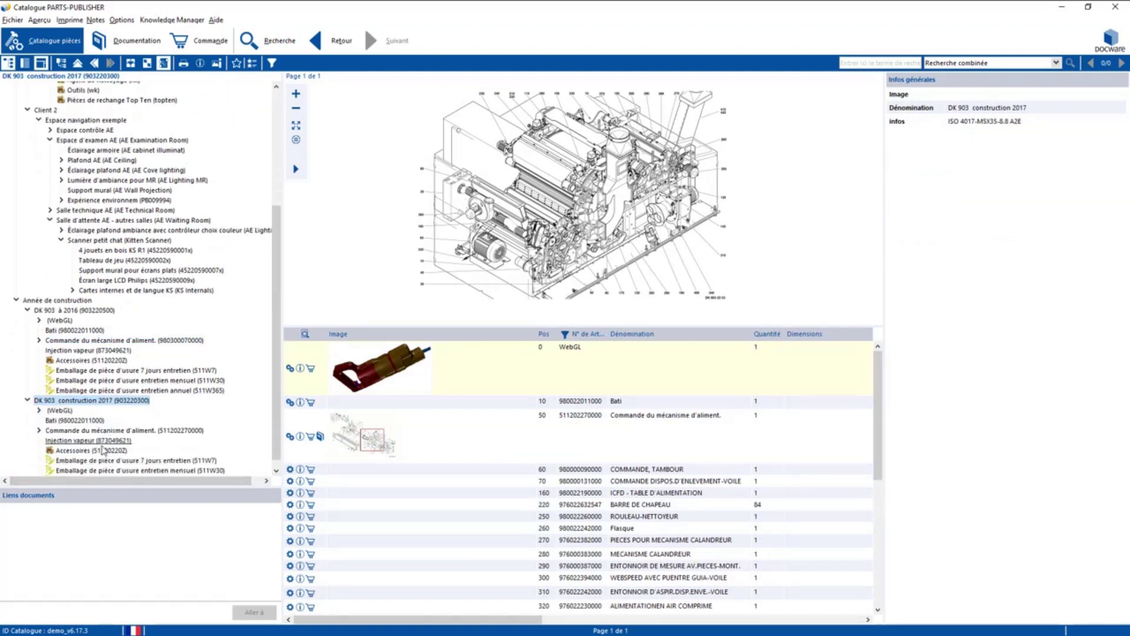
left_click(82, 430)
left_click(83, 430)
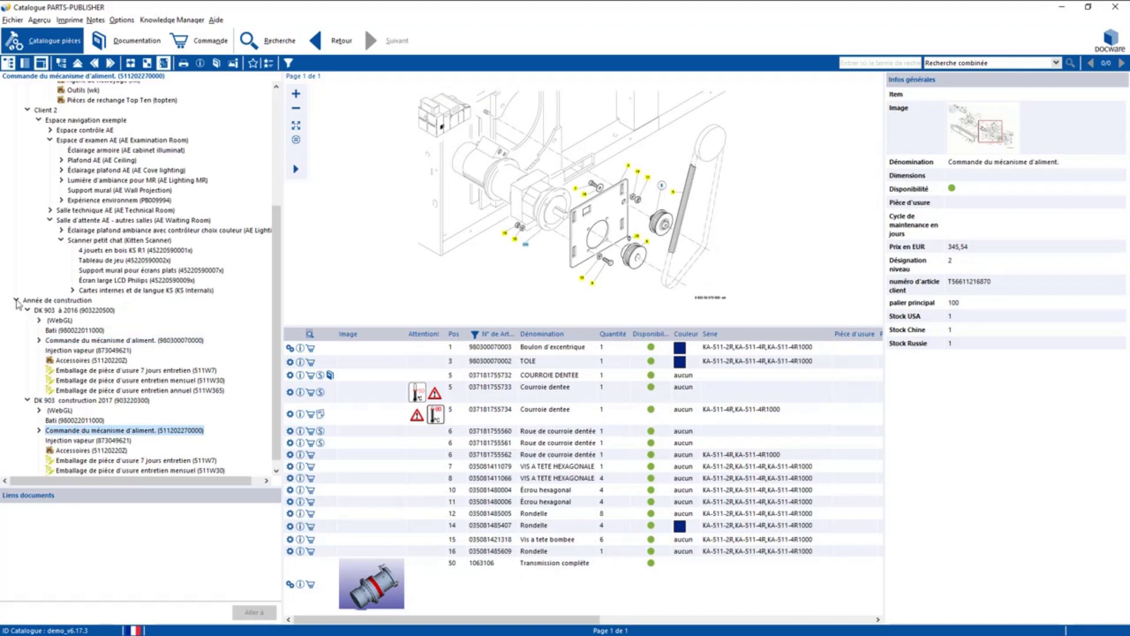
scroll(16, 303, "down", 1)
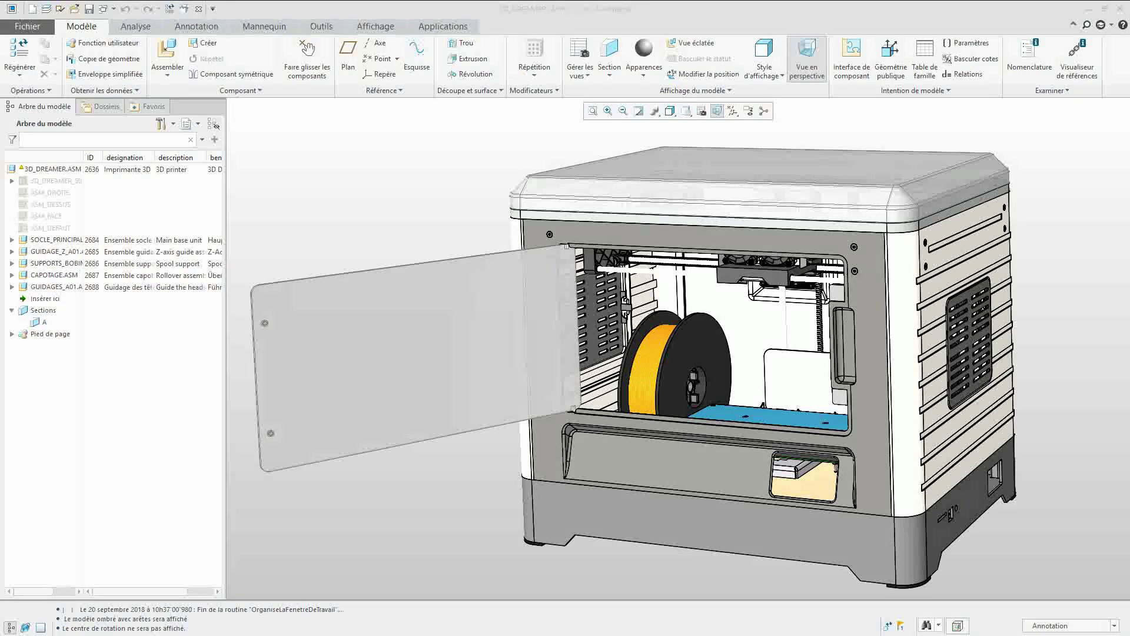
In Creo Parametric, highlight subassemblies of 3D_DREAMER and open the head guidance assembly GUIDAGES_A01 on its own.
left_click(56, 240)
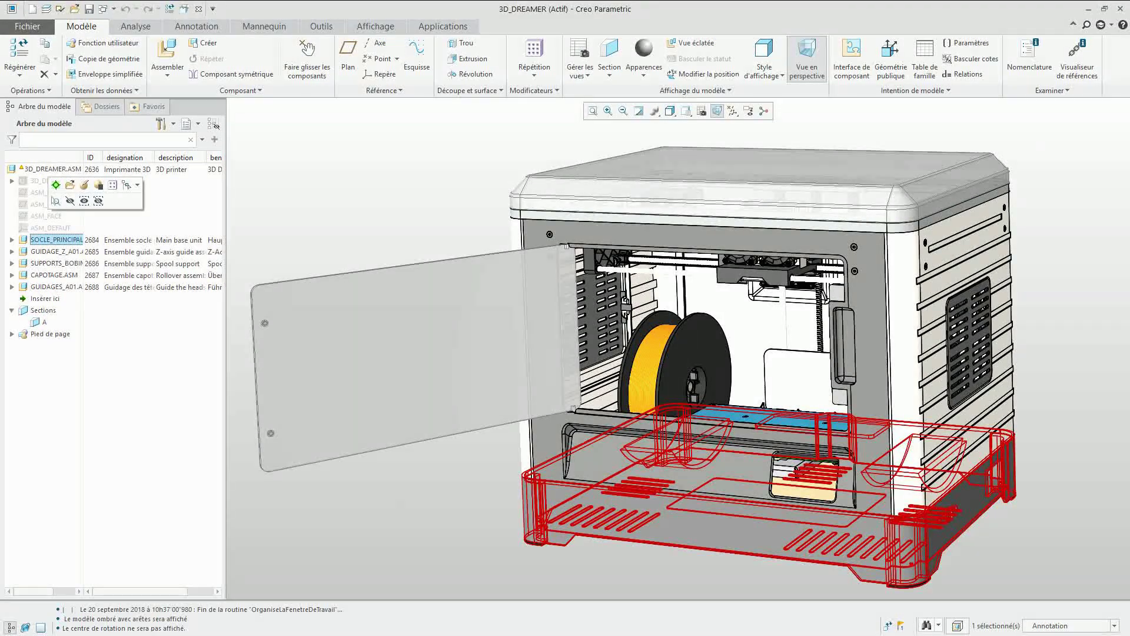
left_click(56, 251)
left_click(56, 287)
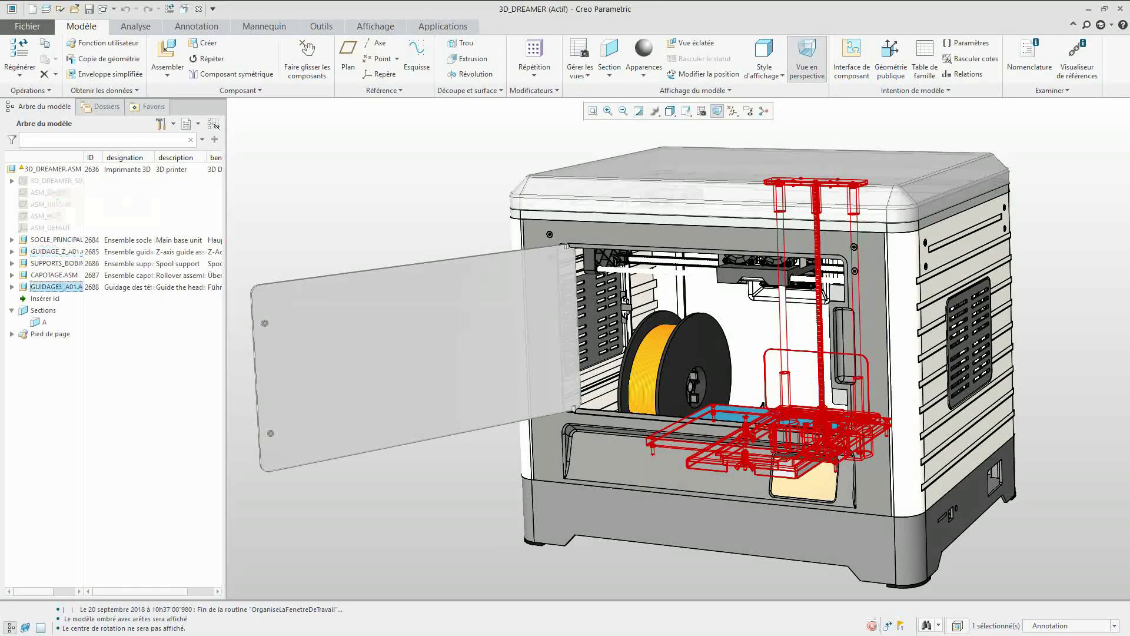
left_click(73, 232)
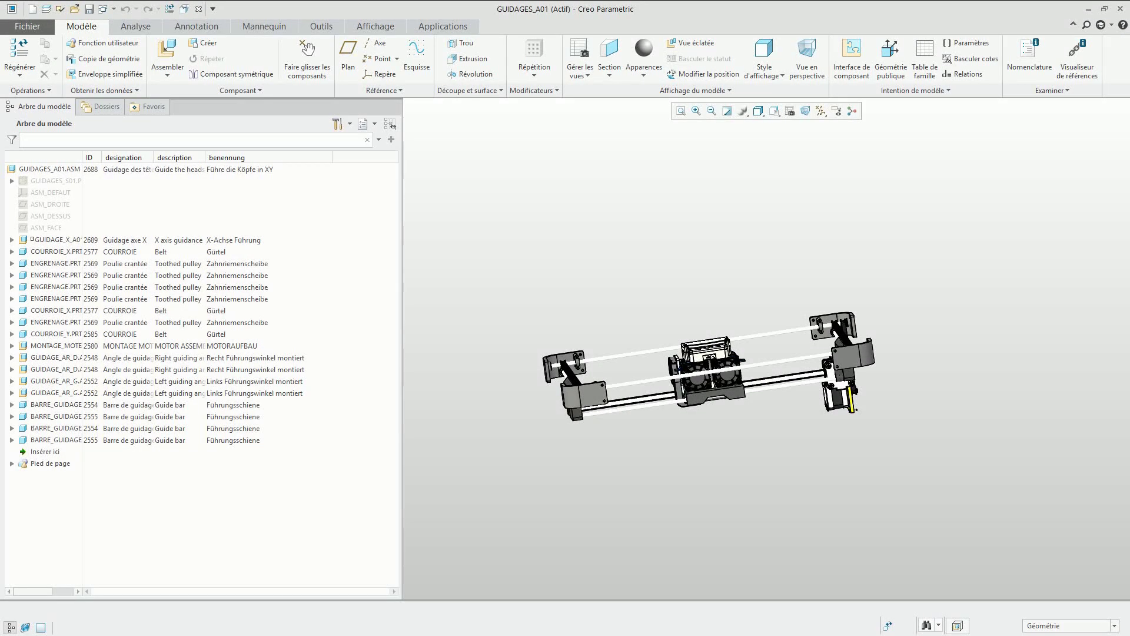
Examine the parameters of GUIDAGES_A01, then set the lookup type to Pièce and pick a part in the model.
scroll(736, 387, "up", 5)
scroll(759, 395, "up", 4)
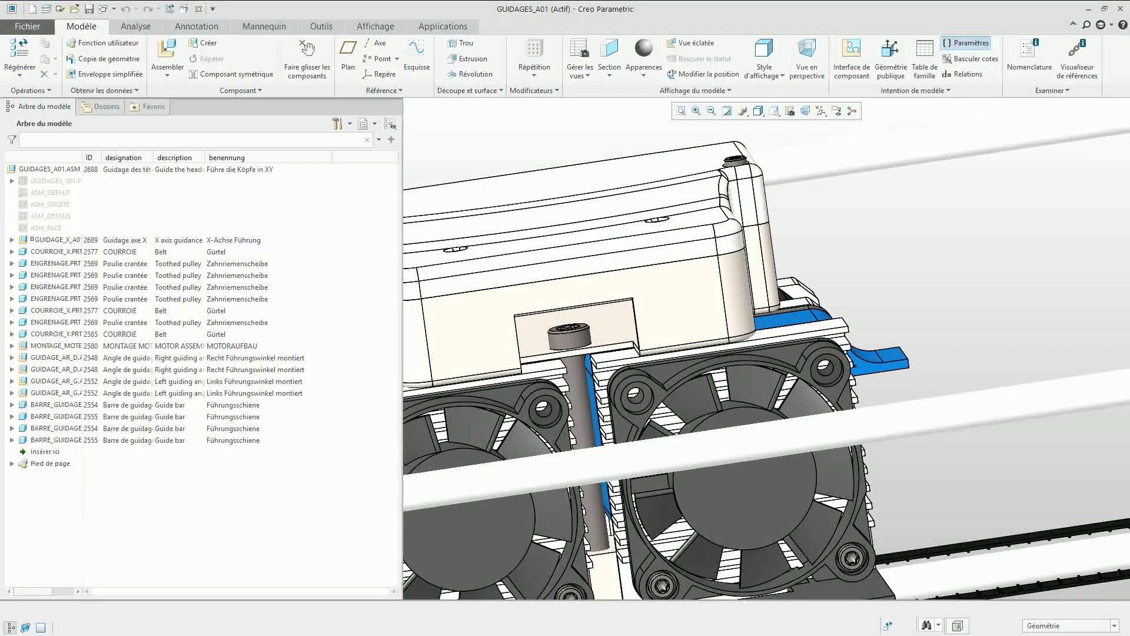
left_click(966, 42)
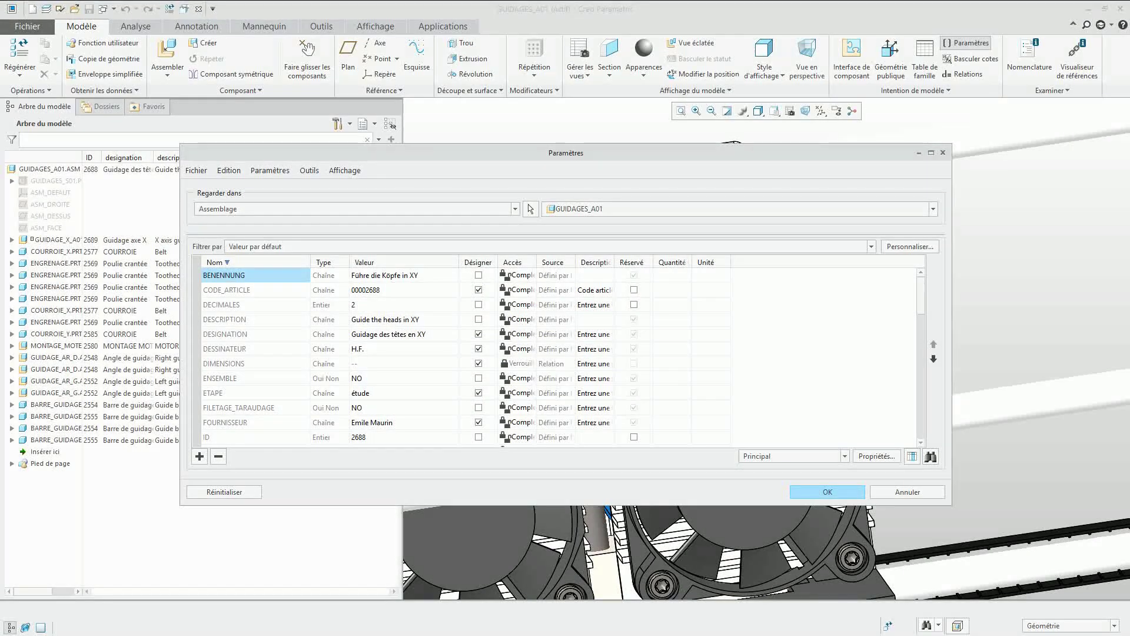
left_click(530, 209)
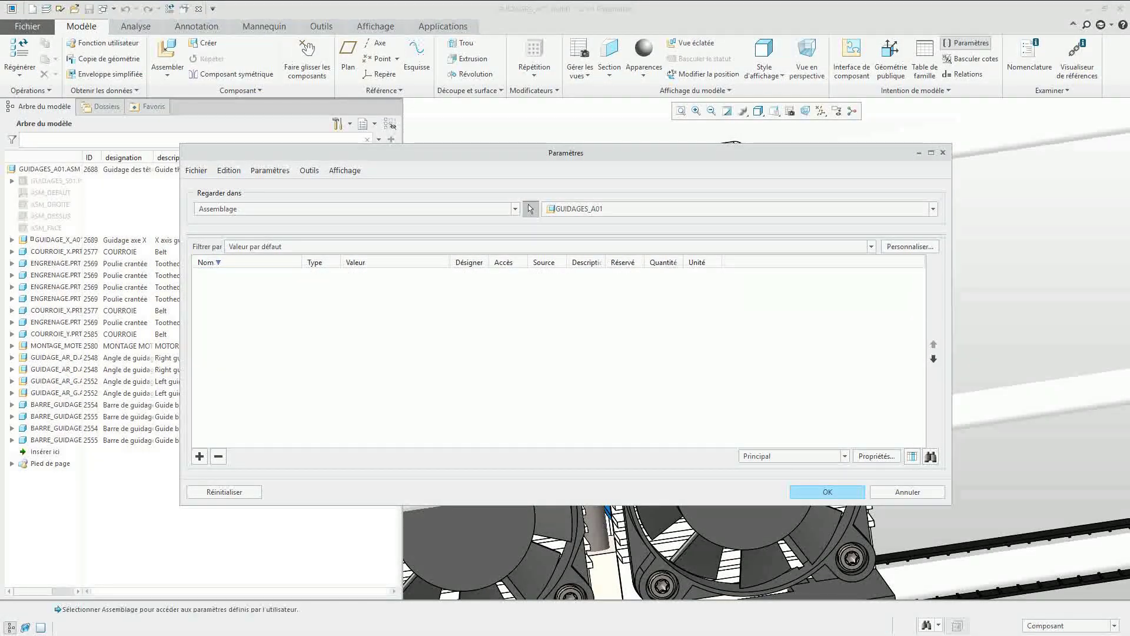
left_click(515, 209)
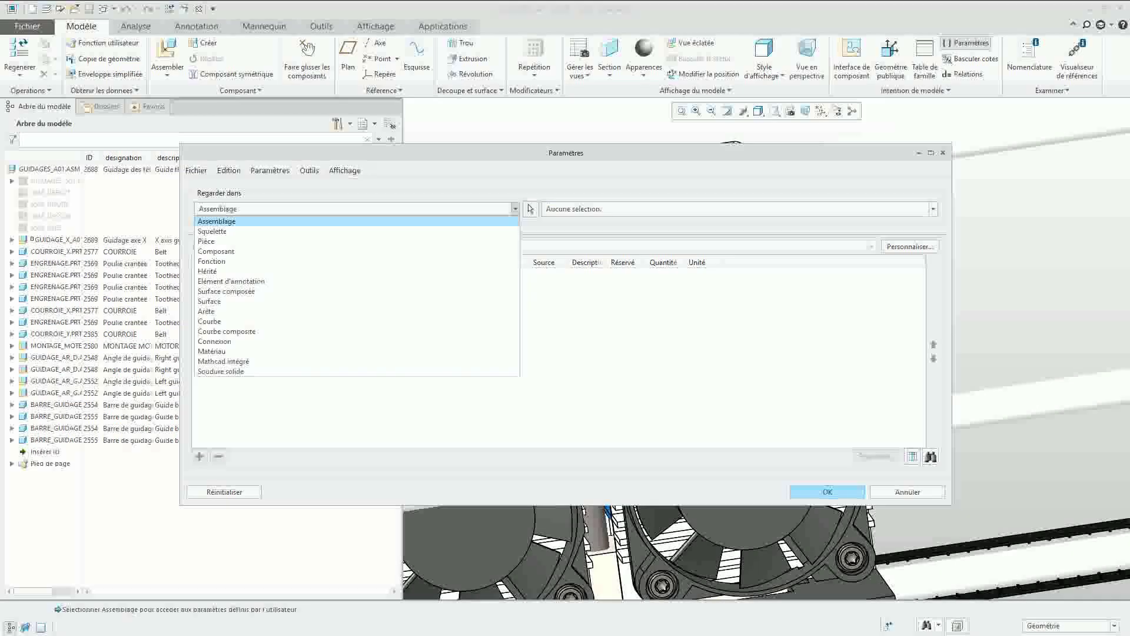
left_click(212, 241)
left_click(683, 544)
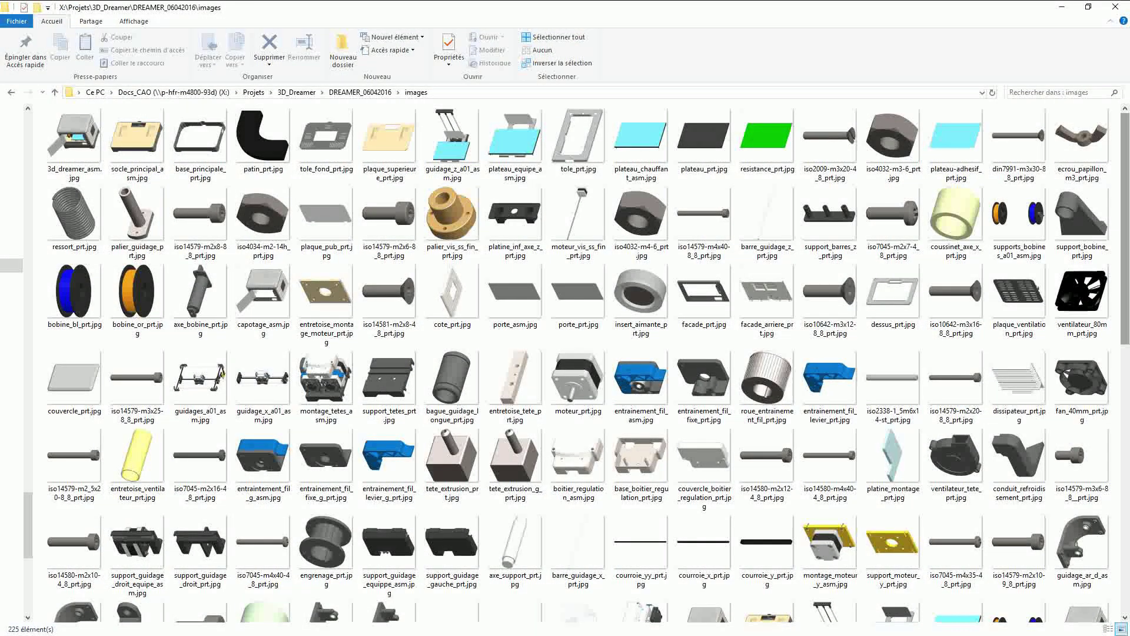
Look through the component thumbnails in the DREAMER_06042016 images folder in File Explorer.
scroll(589, 360, "down", 5)
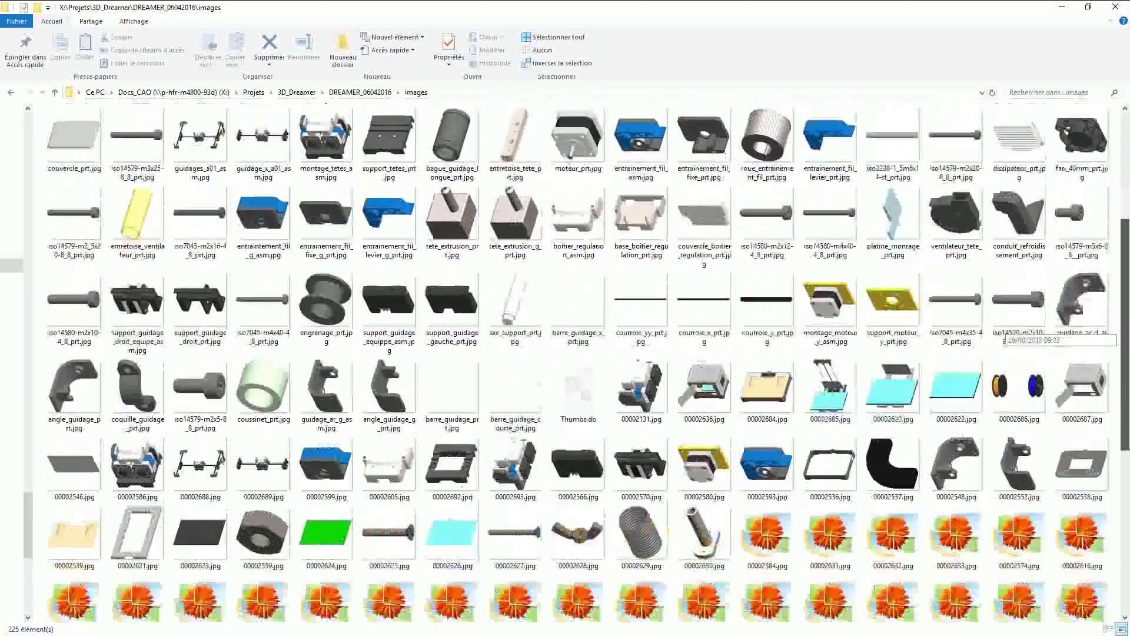
scroll(588, 360, "down", 4)
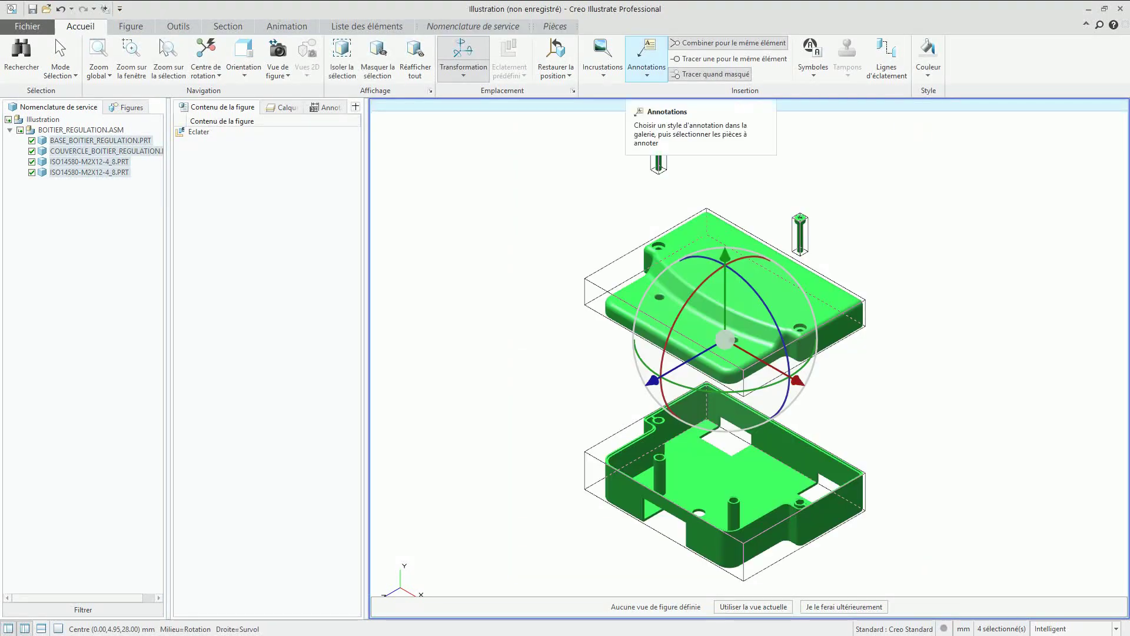
In Creo Illustrate, annotate the exploded BOITIER_REGULATION parts and arrange callouts 2606, 2607 and 2608 in a column right of the parts.
left_click(646, 51)
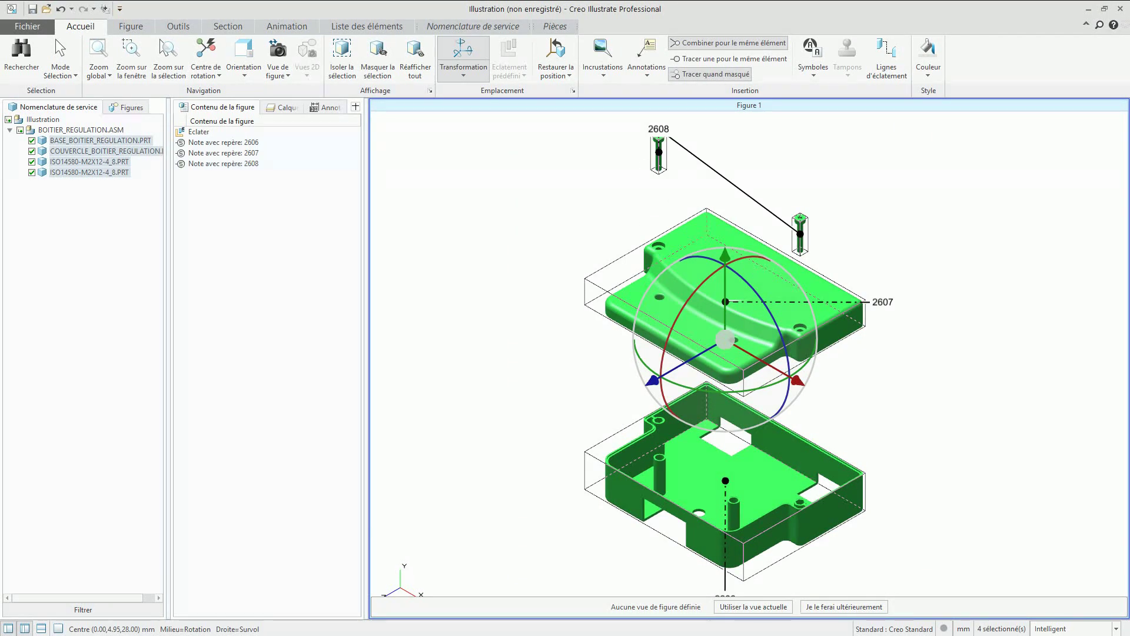
left_click(565, 189)
left_click_drag(658, 129, 947, 146)
left_click(883, 302)
left_click_drag(725, 302, 825, 293)
left_click_drag(883, 302, 931, 282)
left_click_drag(725, 596, 934, 481)
left_click_drag(931, 283, 933, 274)
left_click_drag(725, 596, 933, 426)
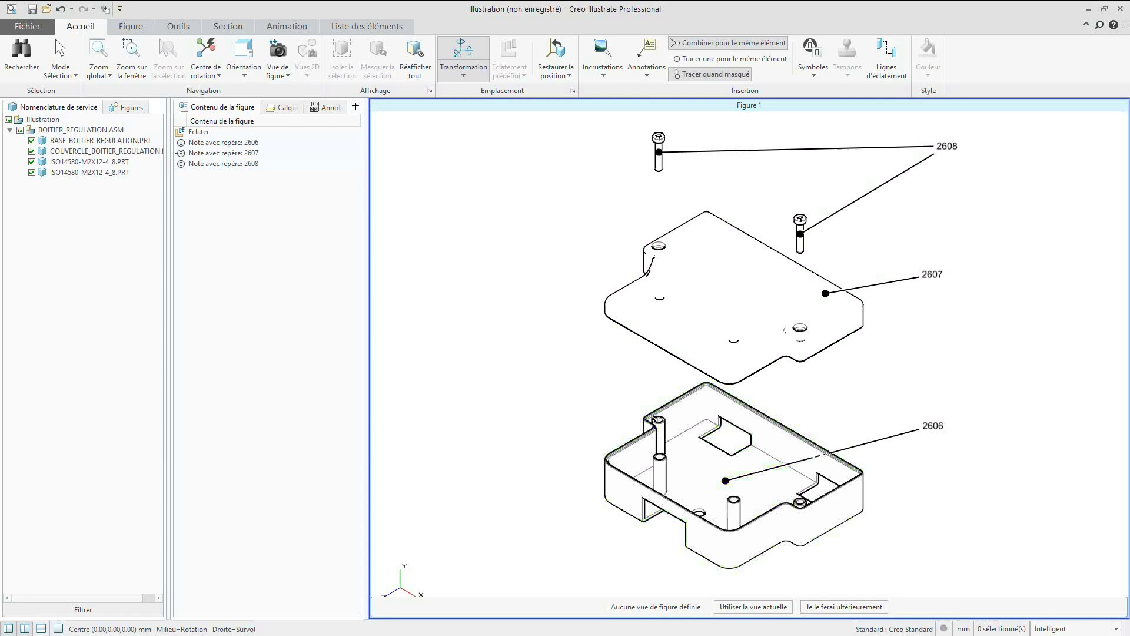
left_click(934, 426)
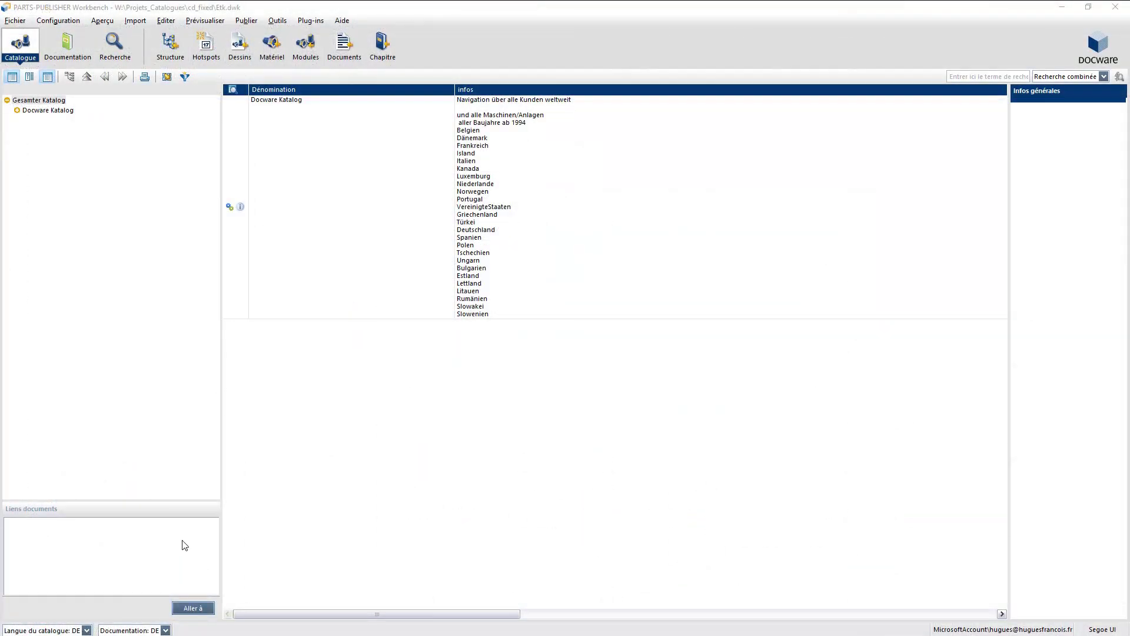
In PARTS-PUBLISHER Workbench, set both the catalogue language and the documentation language to FR.
left_click(87, 631)
left_click(38, 613)
left_click(166, 631)
left_click(140, 619)
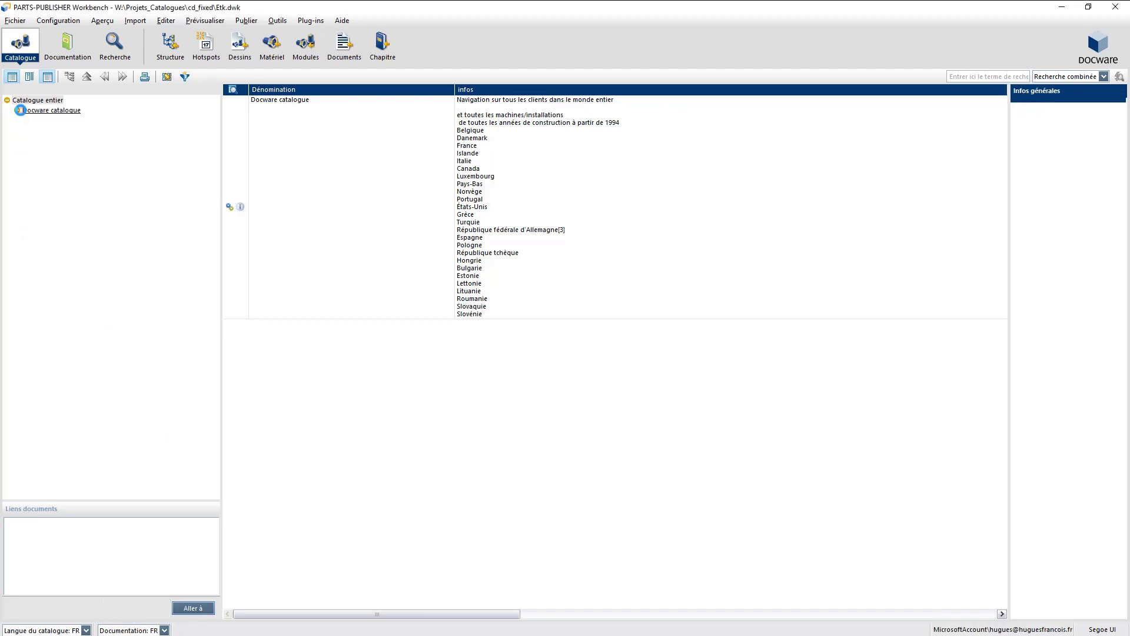
Expand the Client branch of Docware catalogue and view Client 1 and Client 2.
left_click(27, 120)
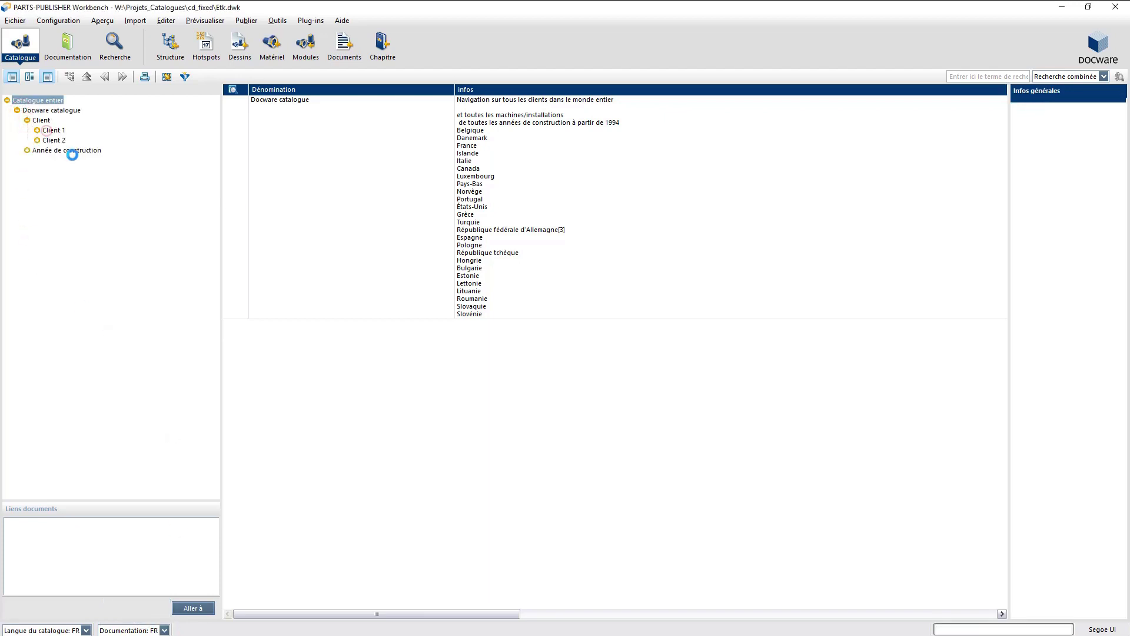
left_click(49, 140)
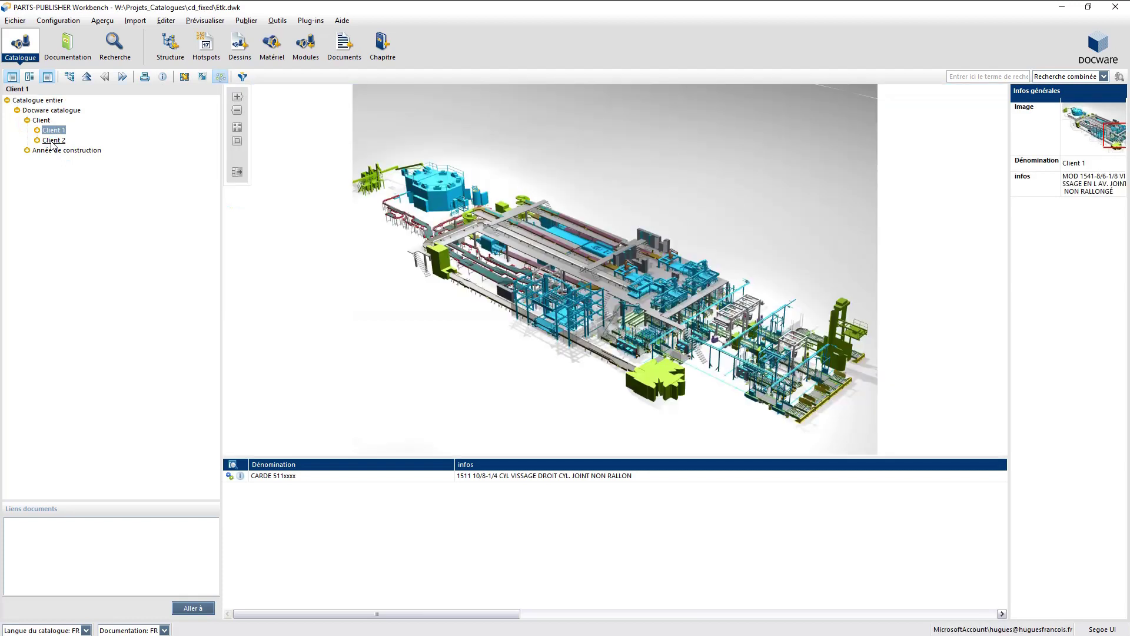
left_click(51, 142)
Expand Année de construction, view DK 903 construction 2017, and expand the contents of DK 903 à 2016.
left_click(27, 151)
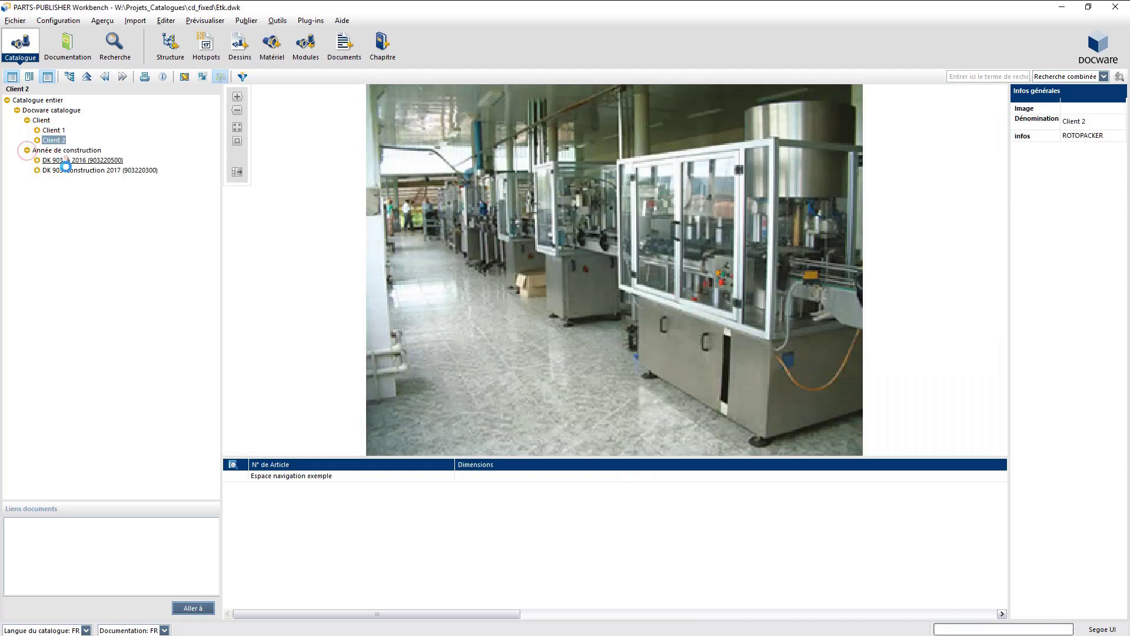
left_click(65, 161)
left_click(83, 170)
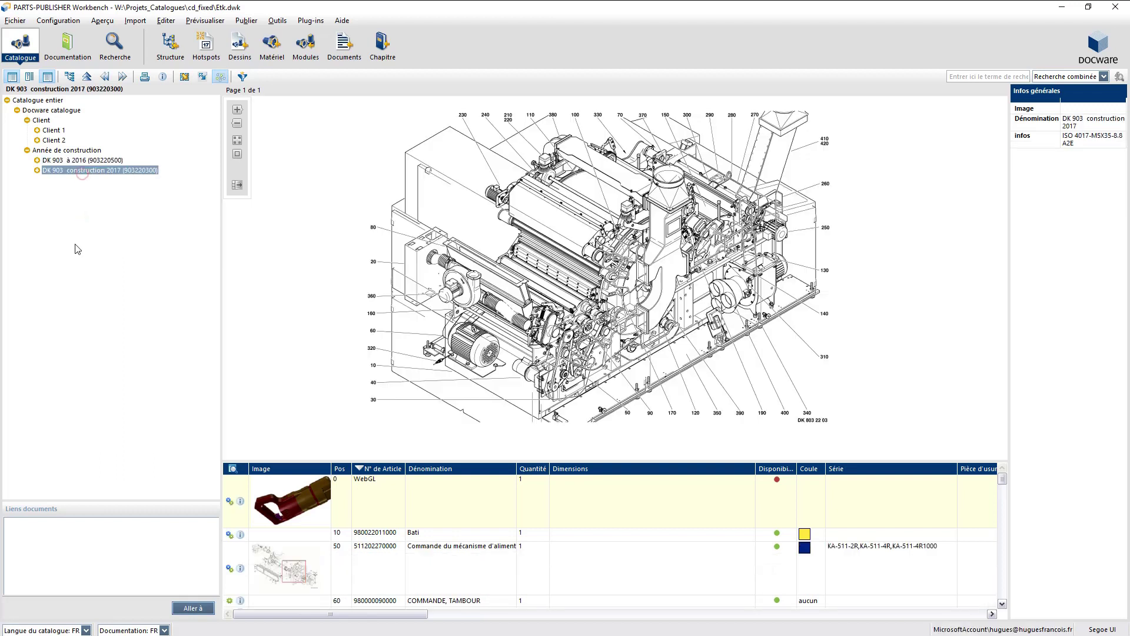
left_click(36, 160)
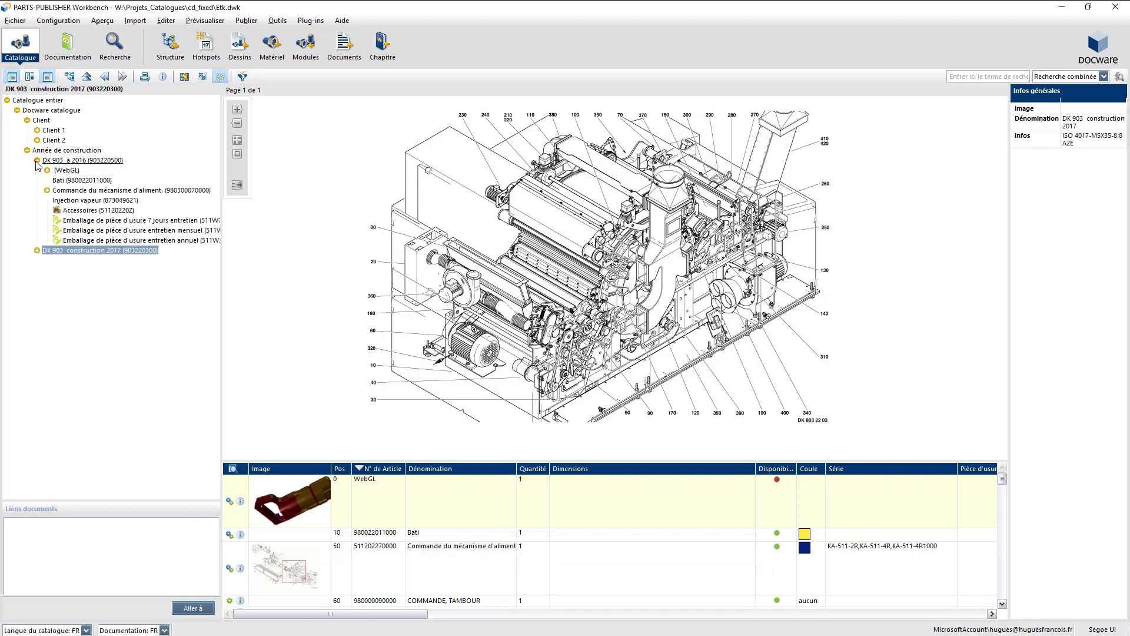
left_click(79, 179)
Start a parts list import from the Catalogue entier root, keeping the preselected import variant.
left_click(52, 100)
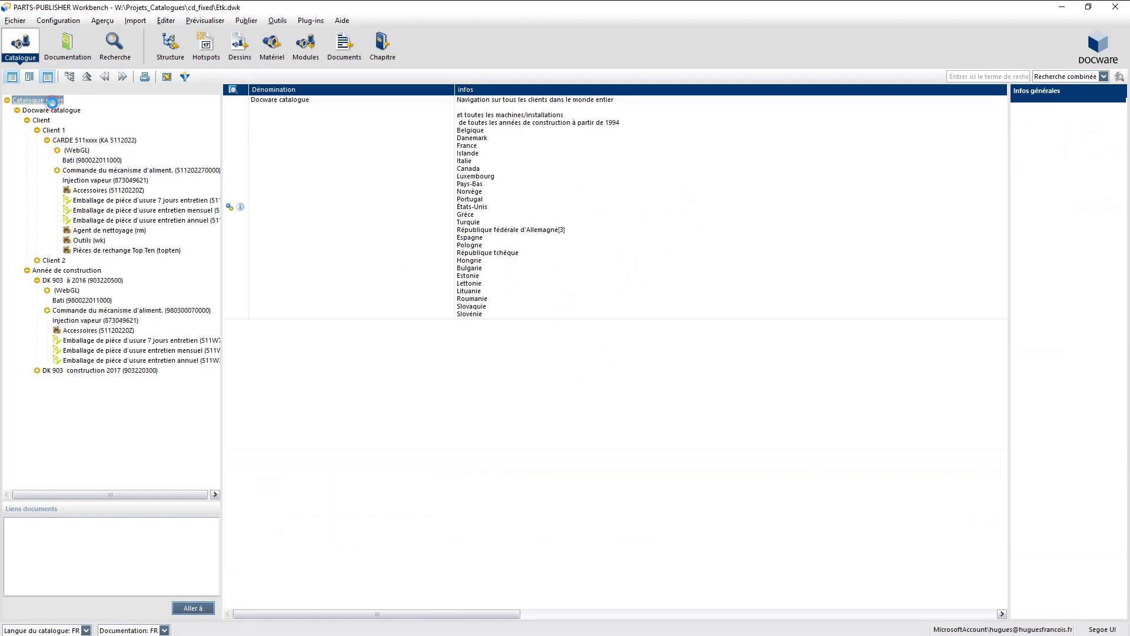
left_click(141, 21)
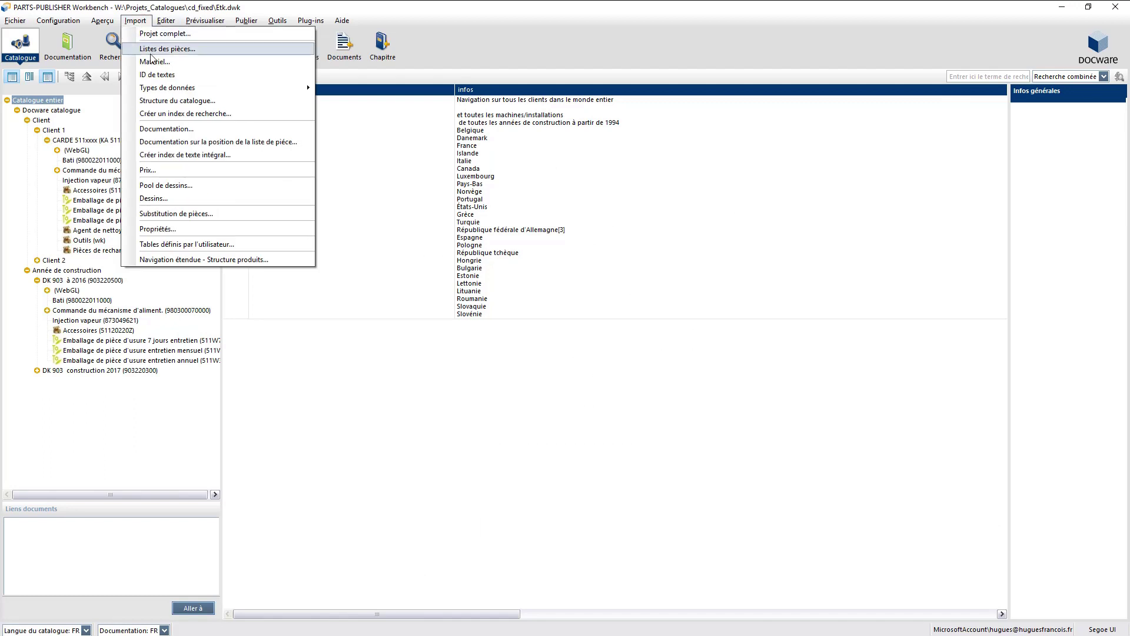
key("Escape")
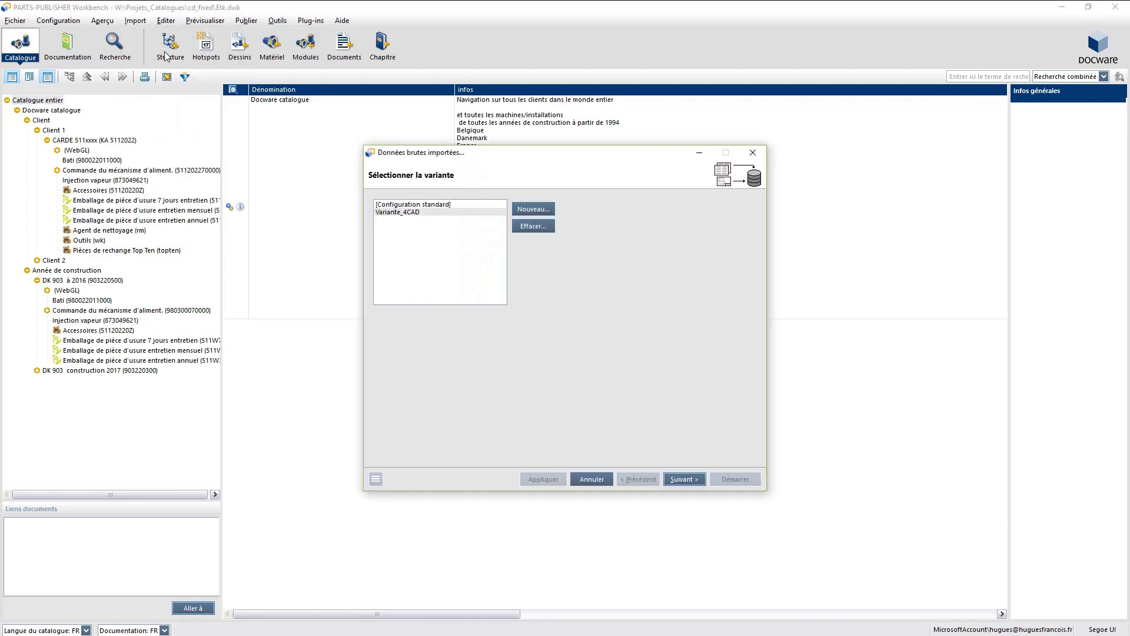
left_click(692, 479)
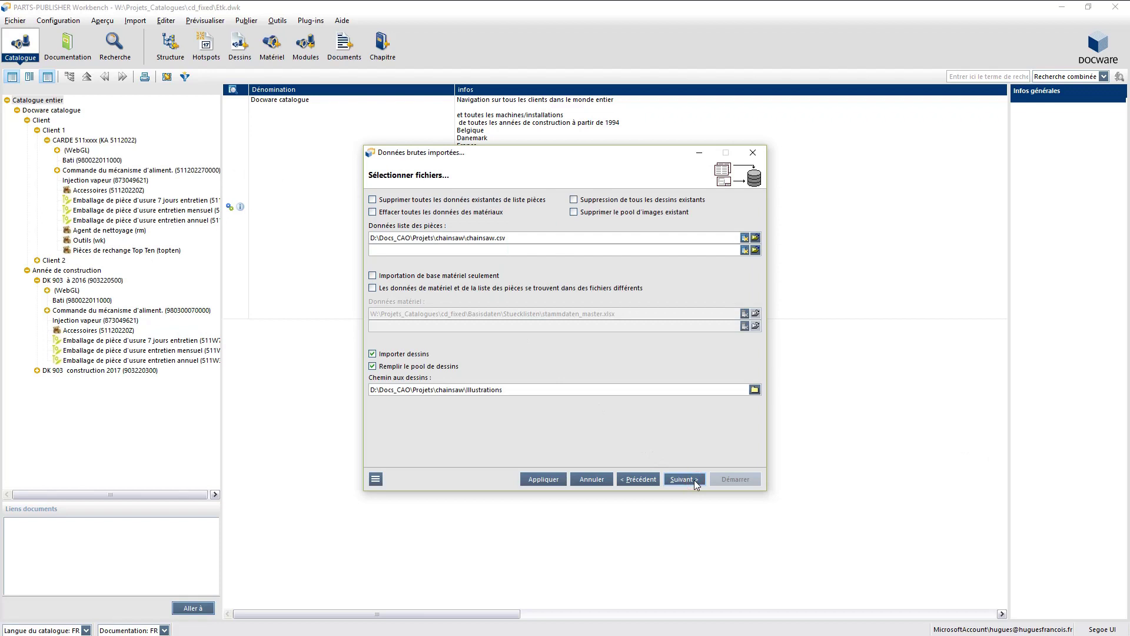
Set the parts list file to X:\Projets\3D_Dreamer\DREAMER_06042016\3d_dreamer.xlsx and the drawings path to X:\Projets\3D_Dreamer\DREAMER_06042016\illustrations.
triple_click(535, 242)
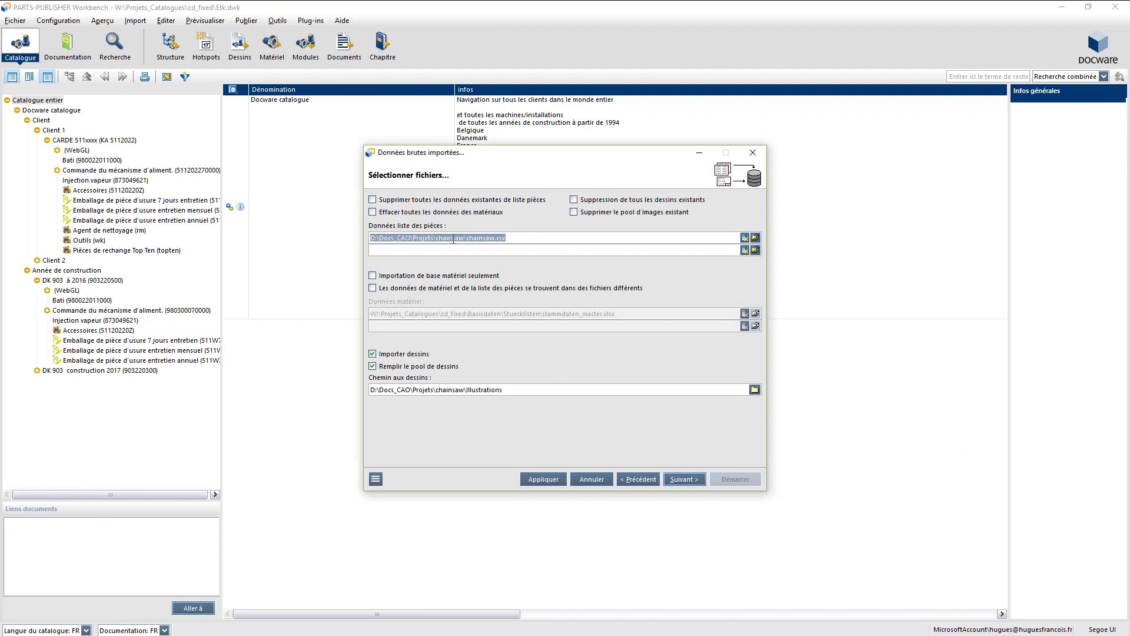
right_click(452, 238)
left_click(488, 290)
triple_click(520, 391)
right_click(481, 393)
left_click(519, 442)
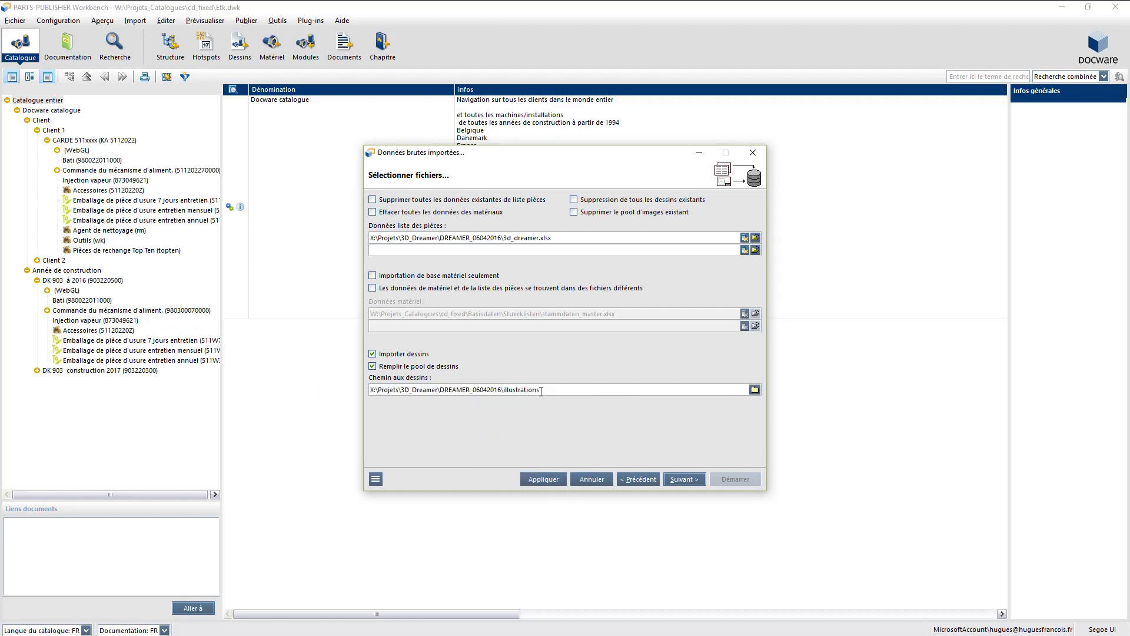
left_click(680, 478)
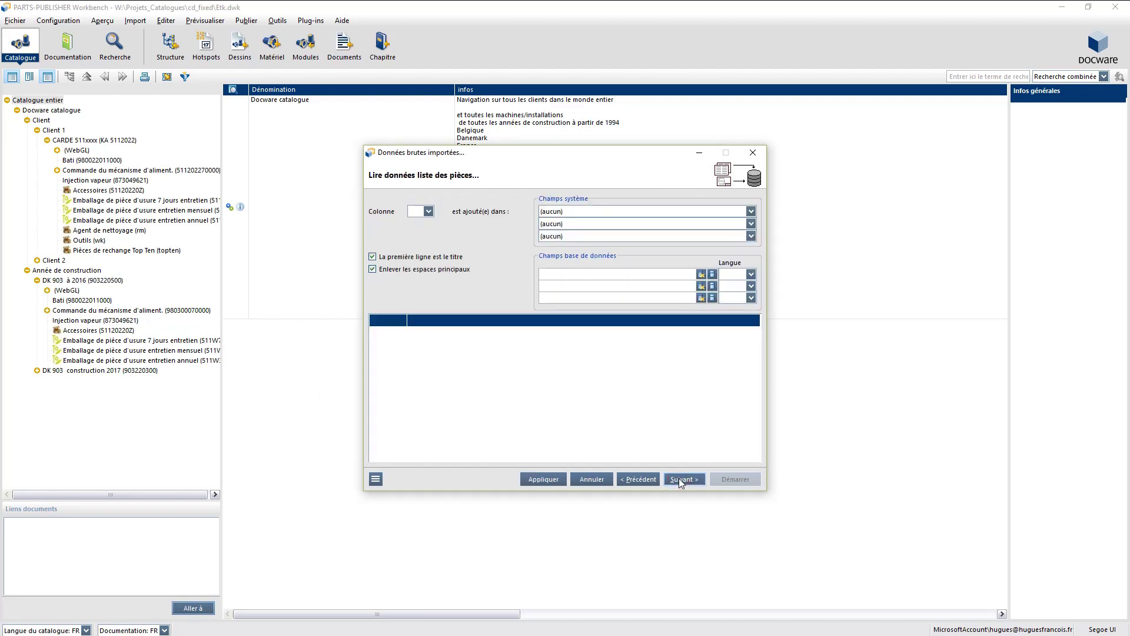
Review the database field and language mappings of the position, Designation, Description and Benennung columns.
left_click(440, 321)
left_click(451, 321)
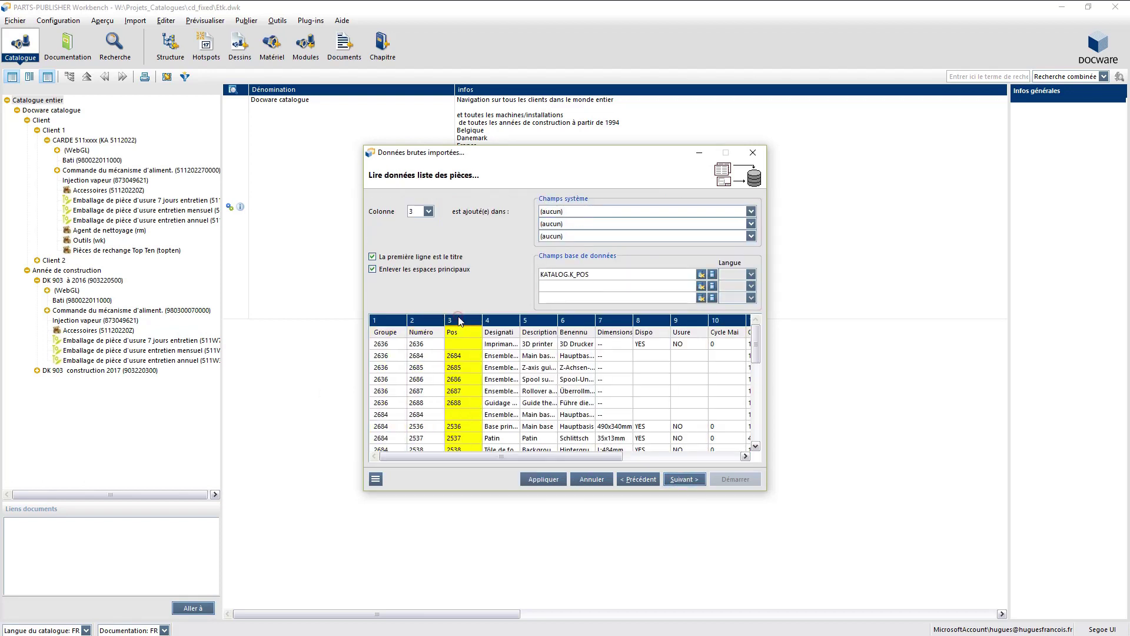
double_click(565, 274)
left_click(499, 321)
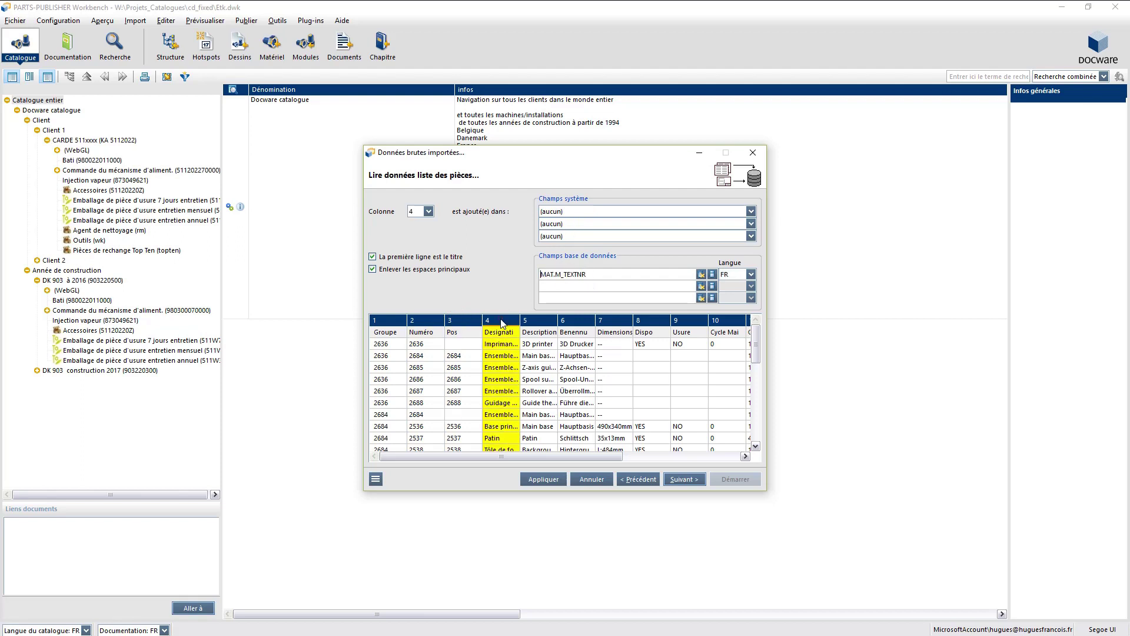
left_click(745, 276)
left_click(725, 292)
left_click(533, 321)
left_click(568, 321)
Accept the mappings and remaining import options, run the import, and close the import dialog once it finishes.
left_click(681, 480)
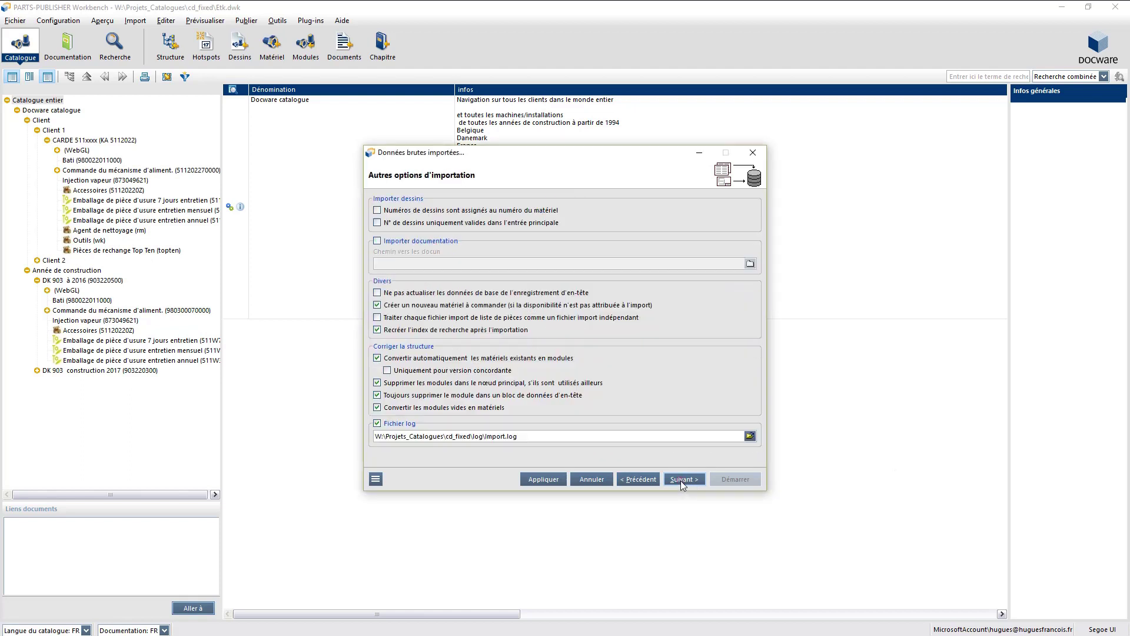
left_click(682, 480)
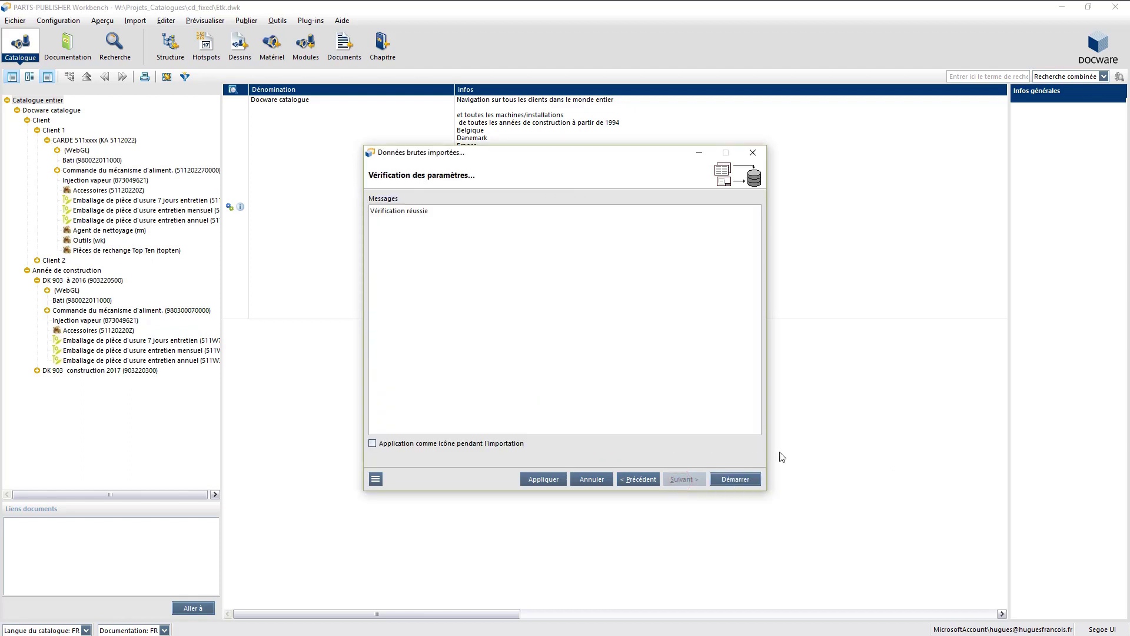
left_click(737, 479)
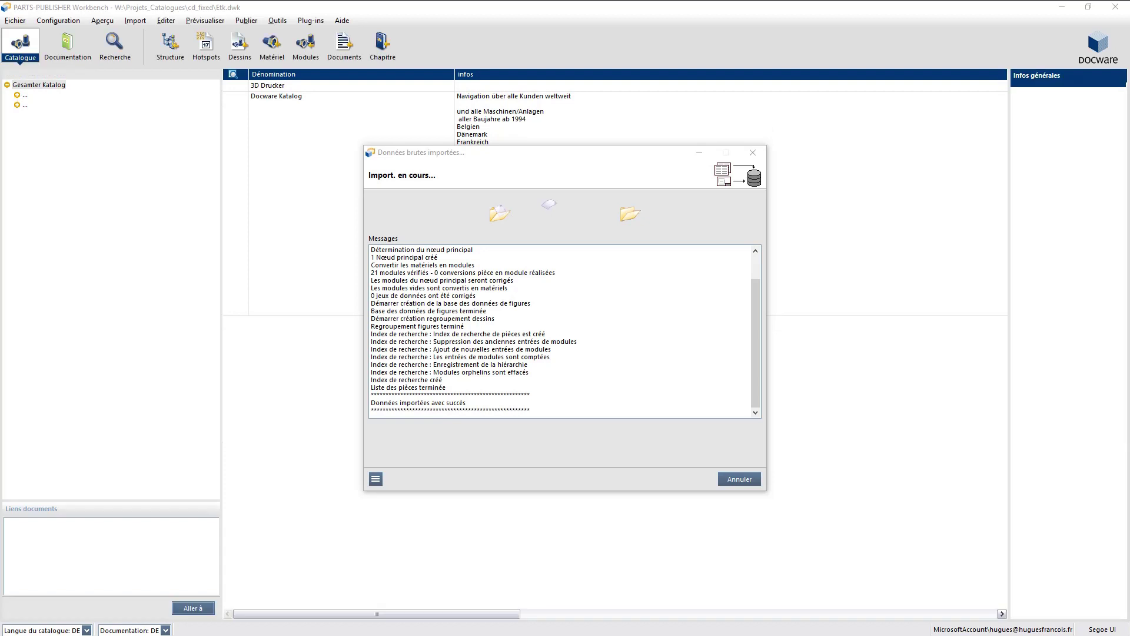
left_click(736, 479)
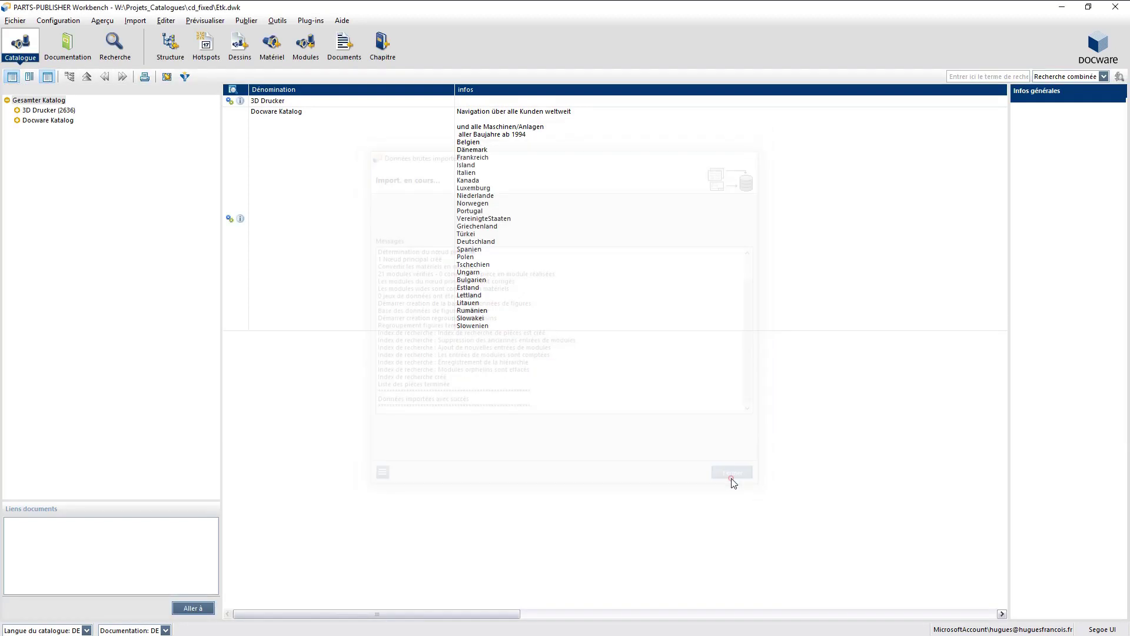
Open the imported Imprimante 3D (2636) module from the catalogue tree to view its exploded drawing and parts list.
double_click(50, 111)
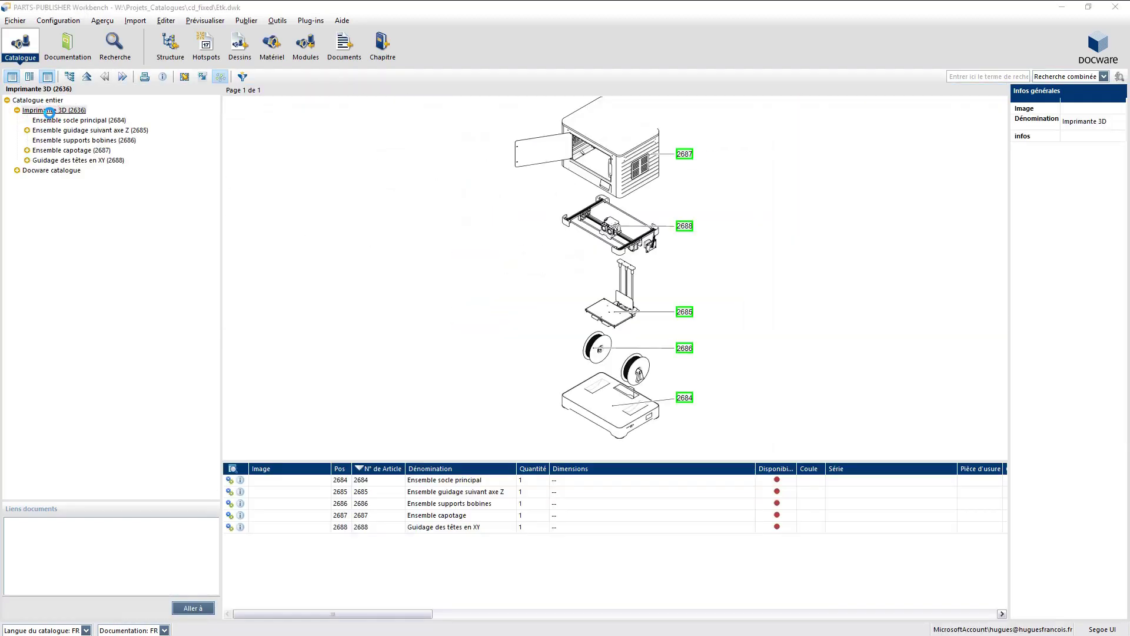
mouse_move(690, 317)
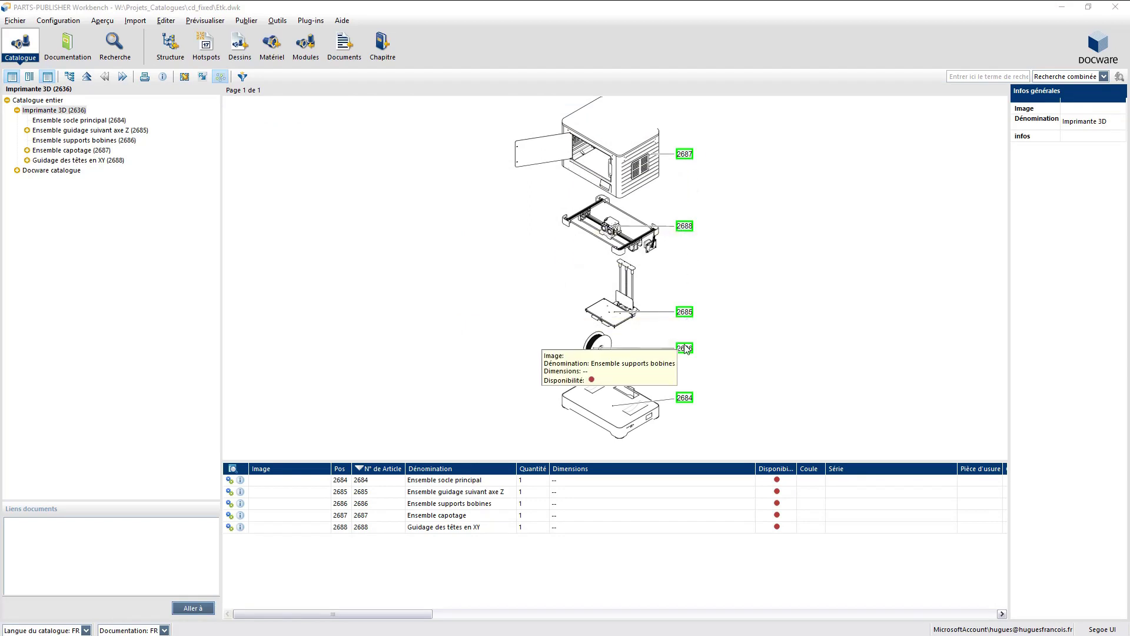
Browse the Guidage des têtes en XY (2688) branch down to Ensembles têtes d'extrusion (2586), and view ENSEMBLE PLATEAU CHAUFFANT (2622).
left_click(684, 227)
double_click(685, 229)
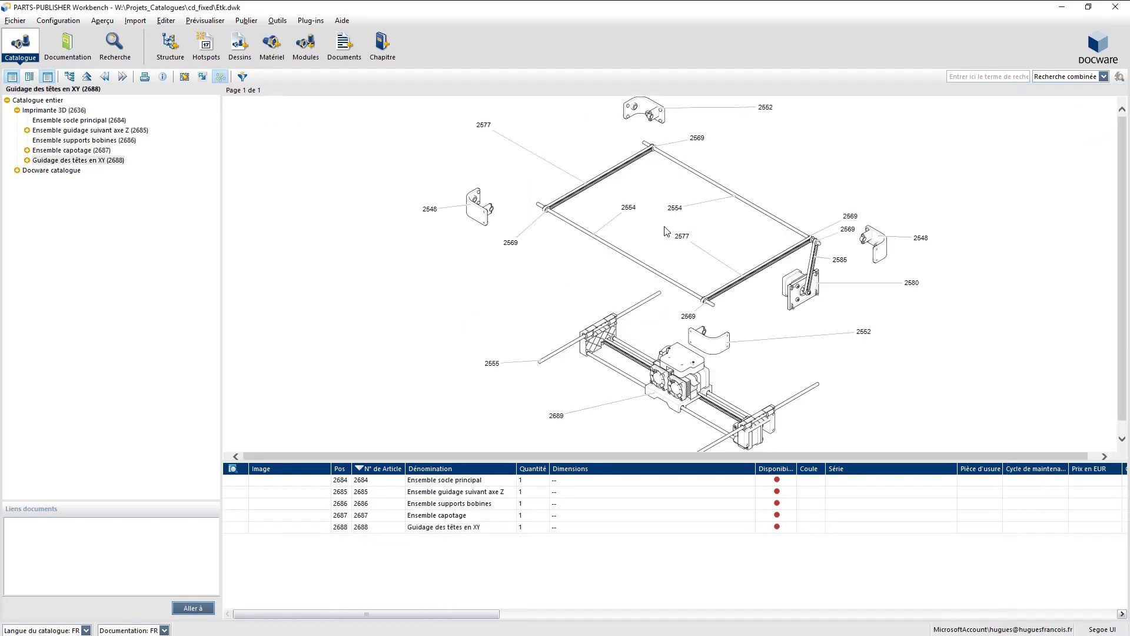
double_click(836, 230)
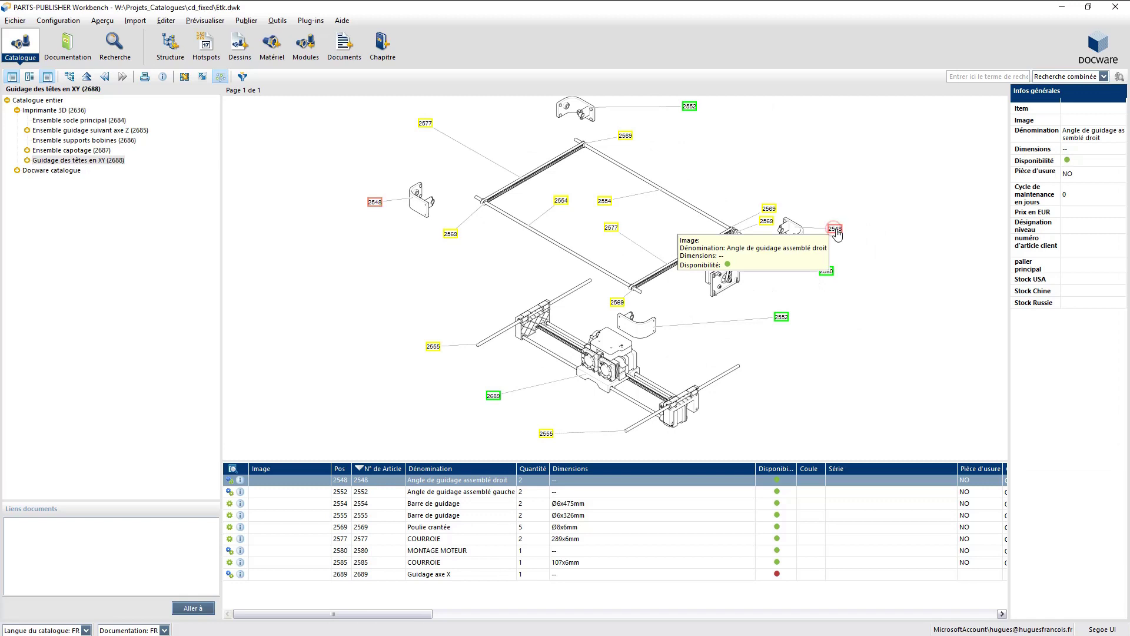
left_click(71, 200)
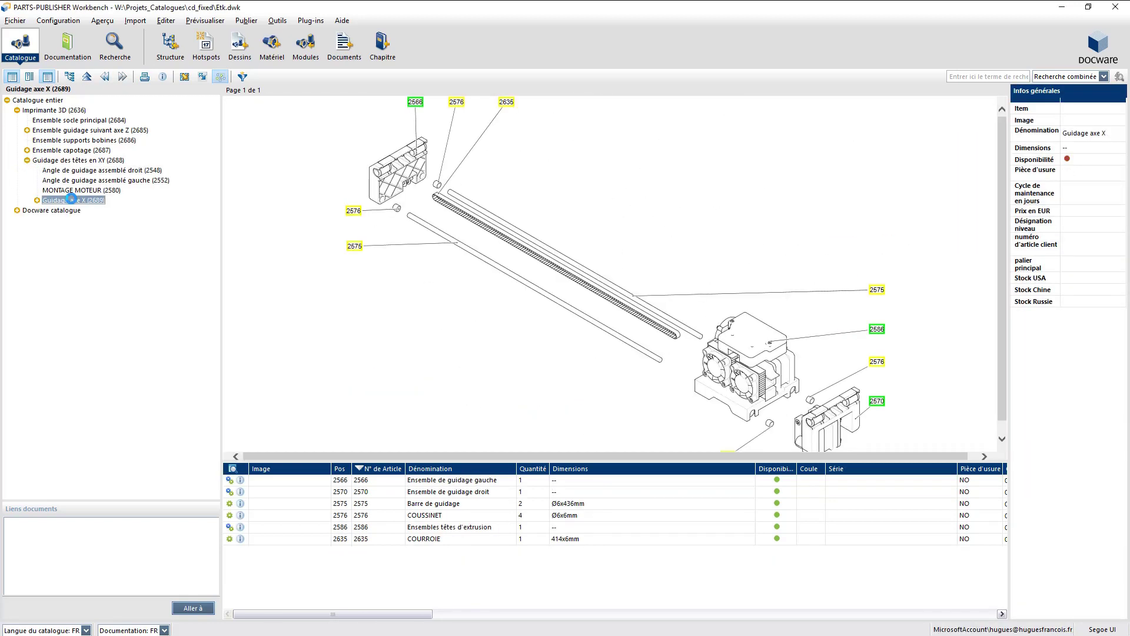
left_click(77, 210)
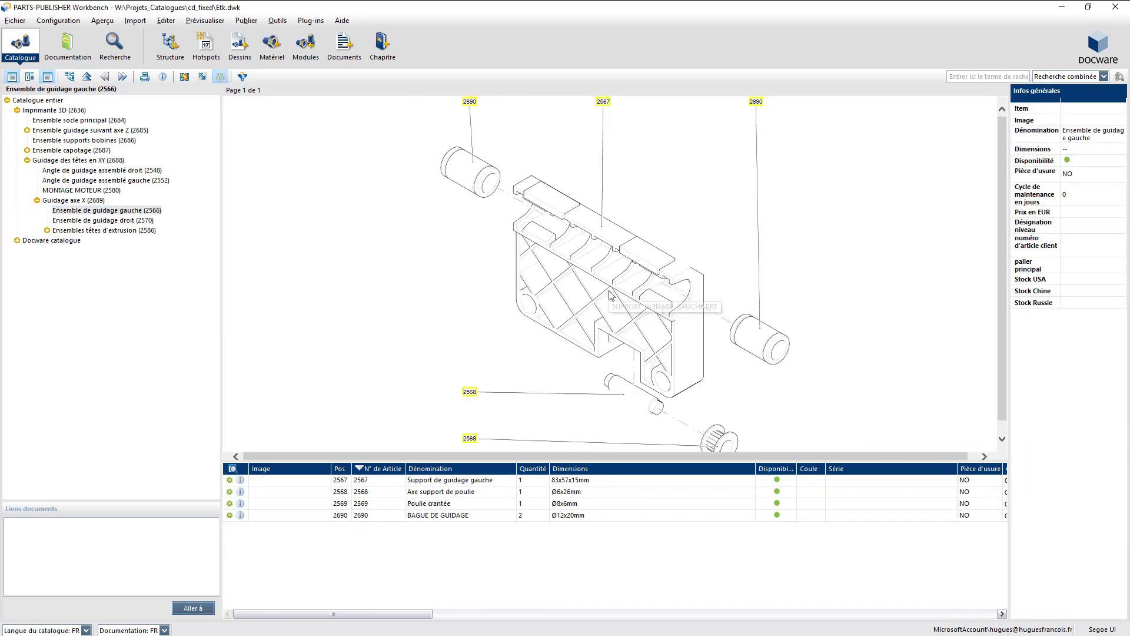
left_click(86, 231)
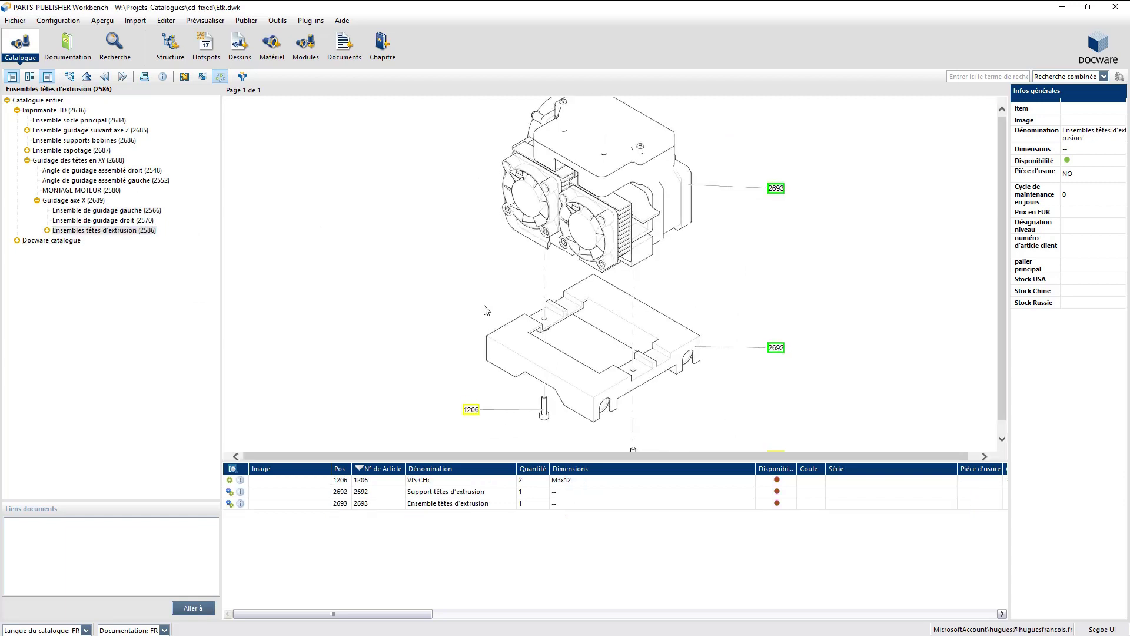
left_click(26, 131)
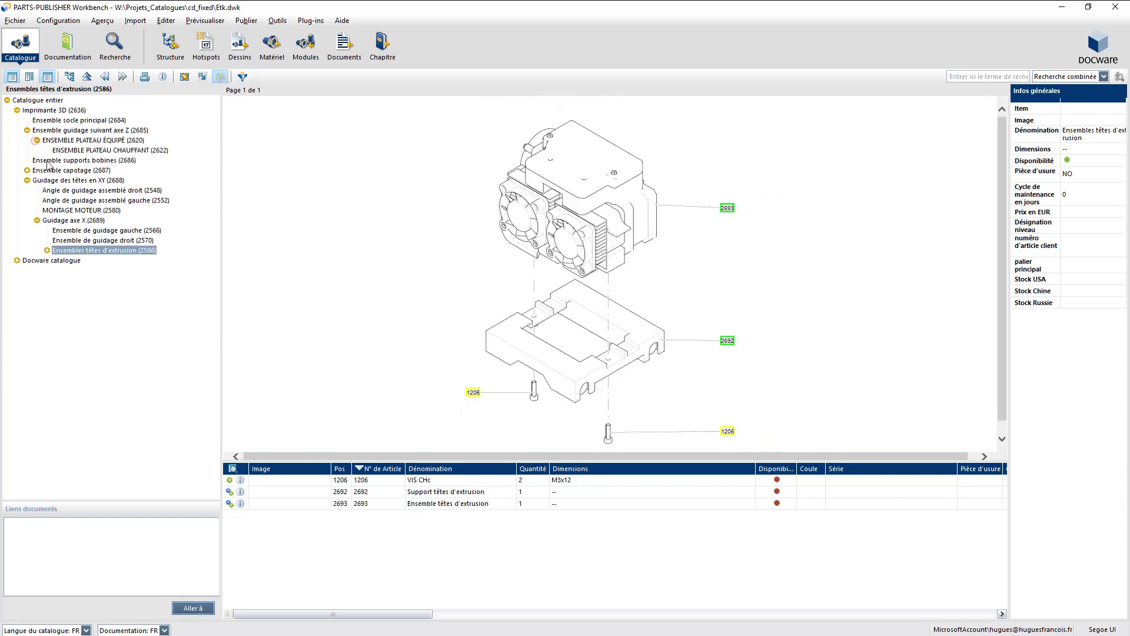
left_click(89, 150)
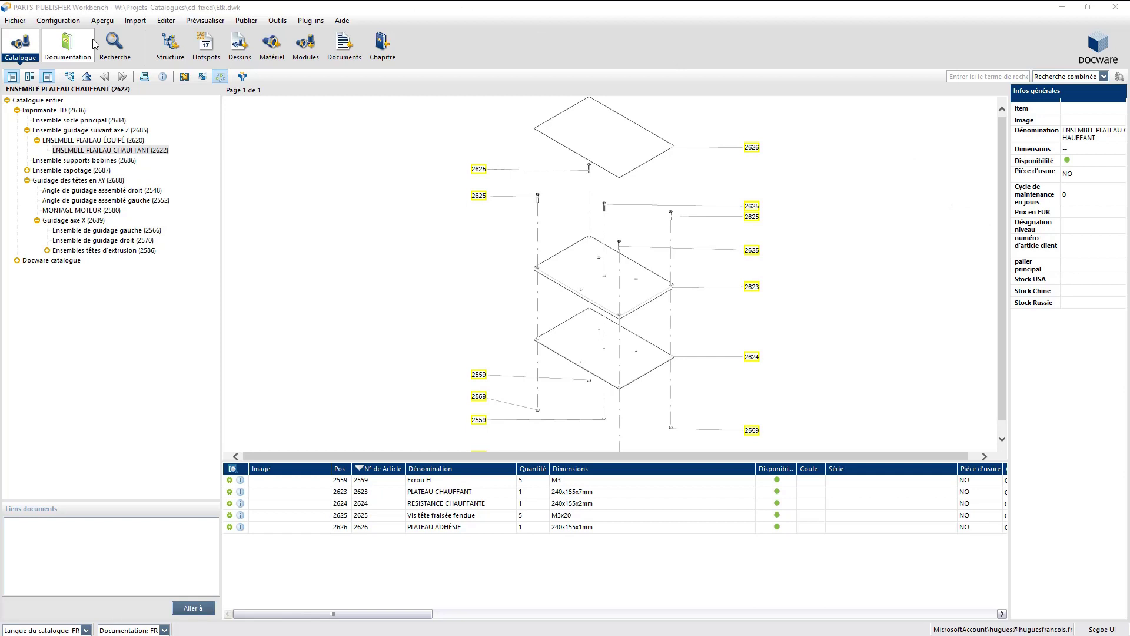
Import the supplementary graphics from liste_jpg.csv with the preset image paths, and close the import dialog once it finishes.
left_click(139, 22)
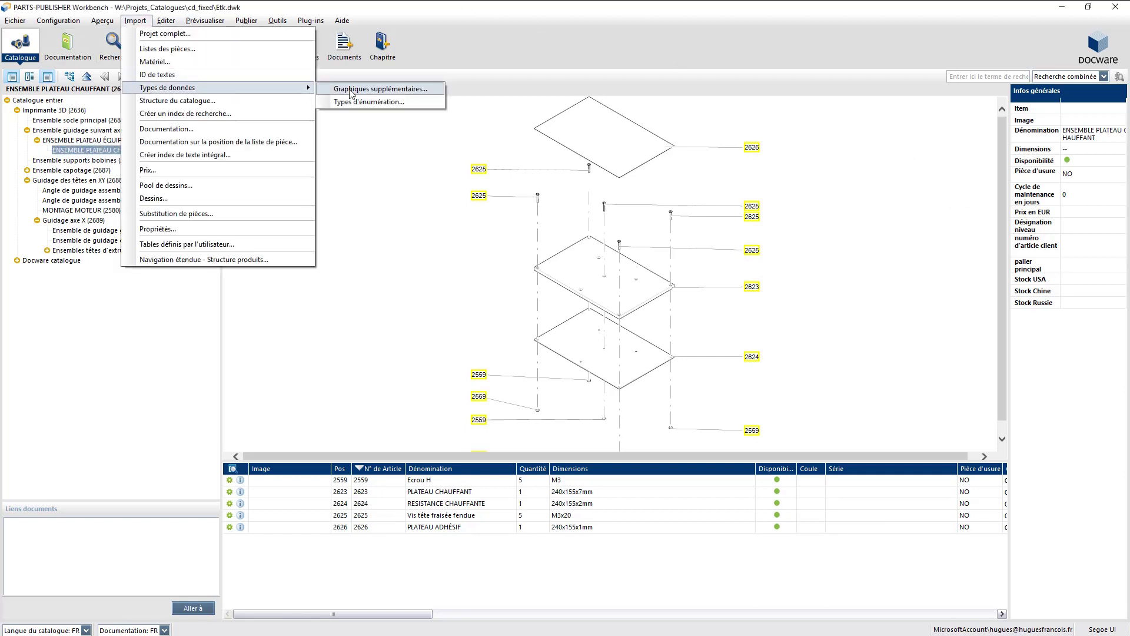
left_click(377, 88)
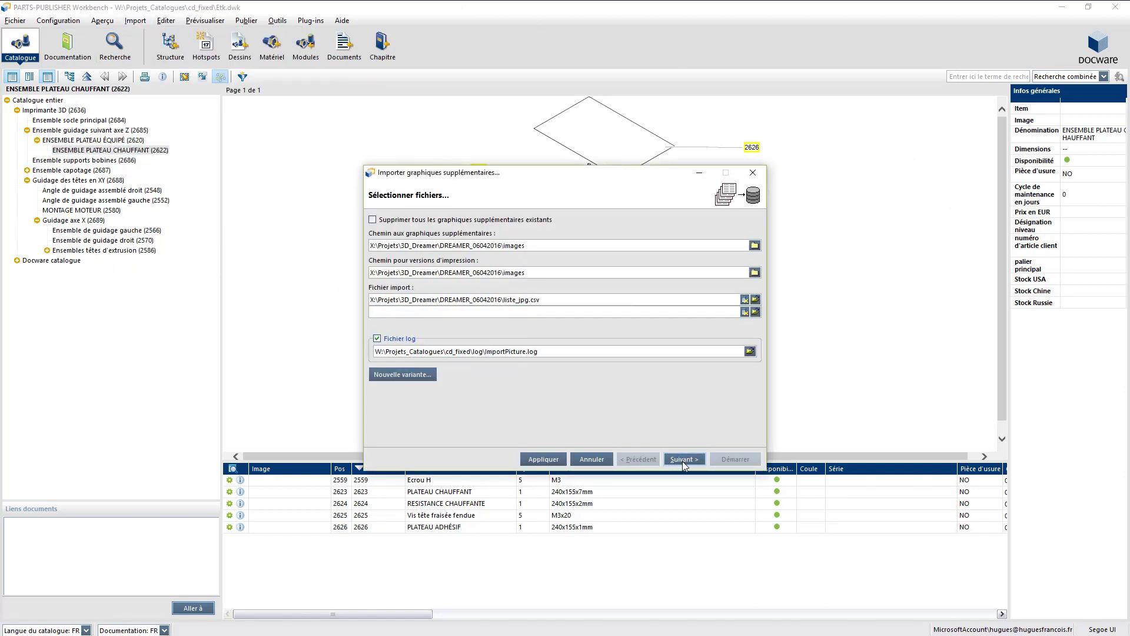
left_click(683, 460)
left_click(683, 460)
left_click(683, 461)
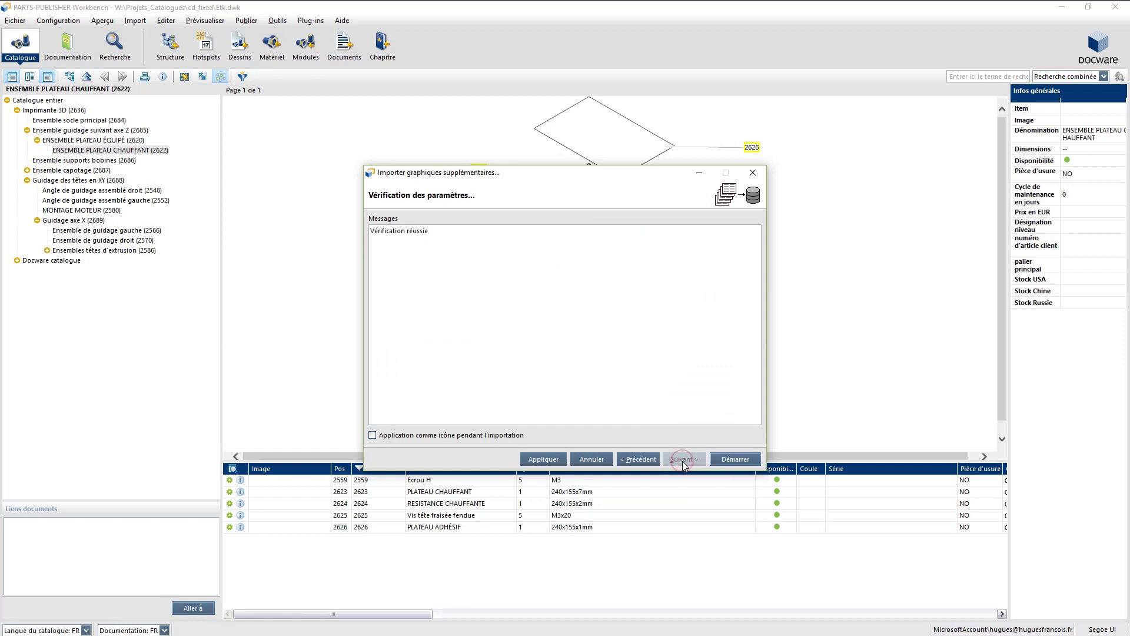
left_click(723, 458)
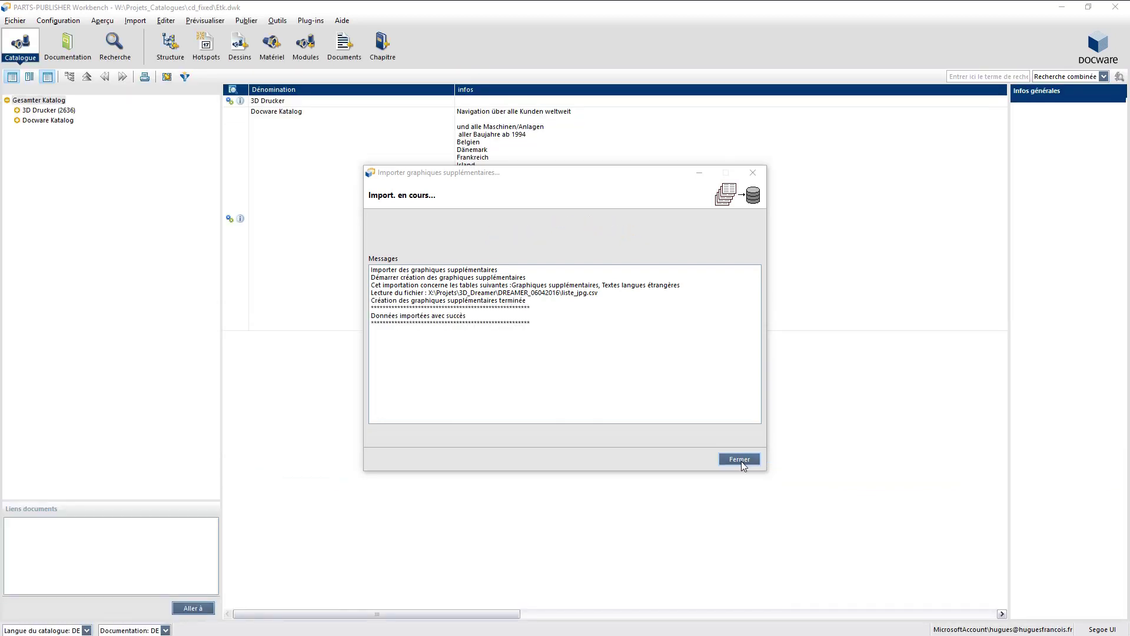
left_click(740, 459)
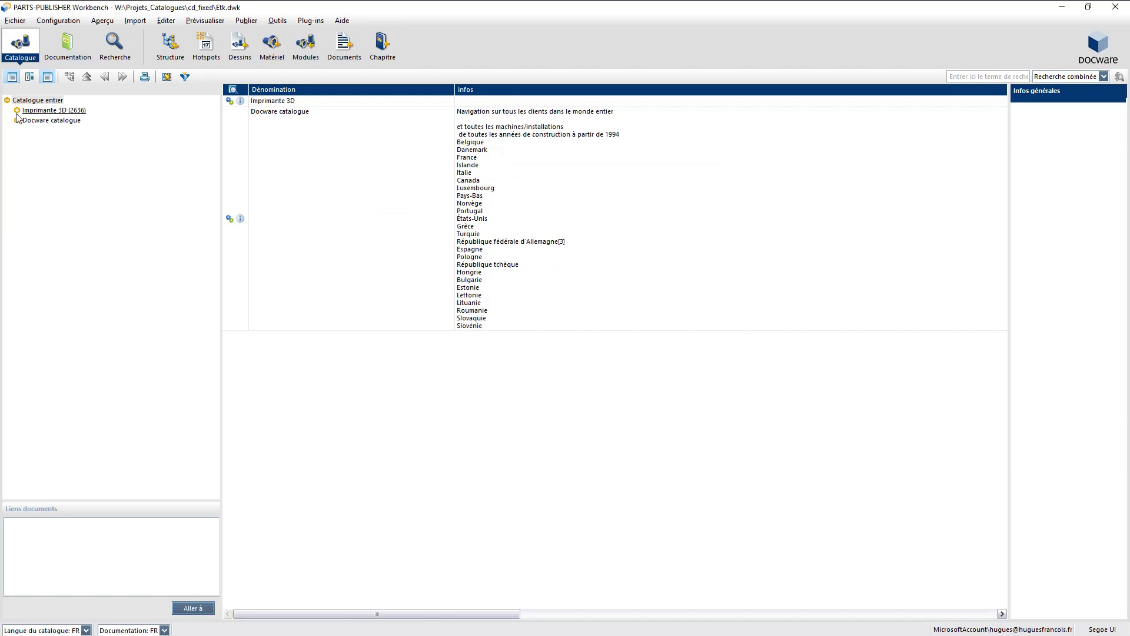
Check the imported part images in Imprimante 3D (2636), in Ensemble capotage (2687), and on its Ensemble porte (2546) callout.
left_click(35, 111)
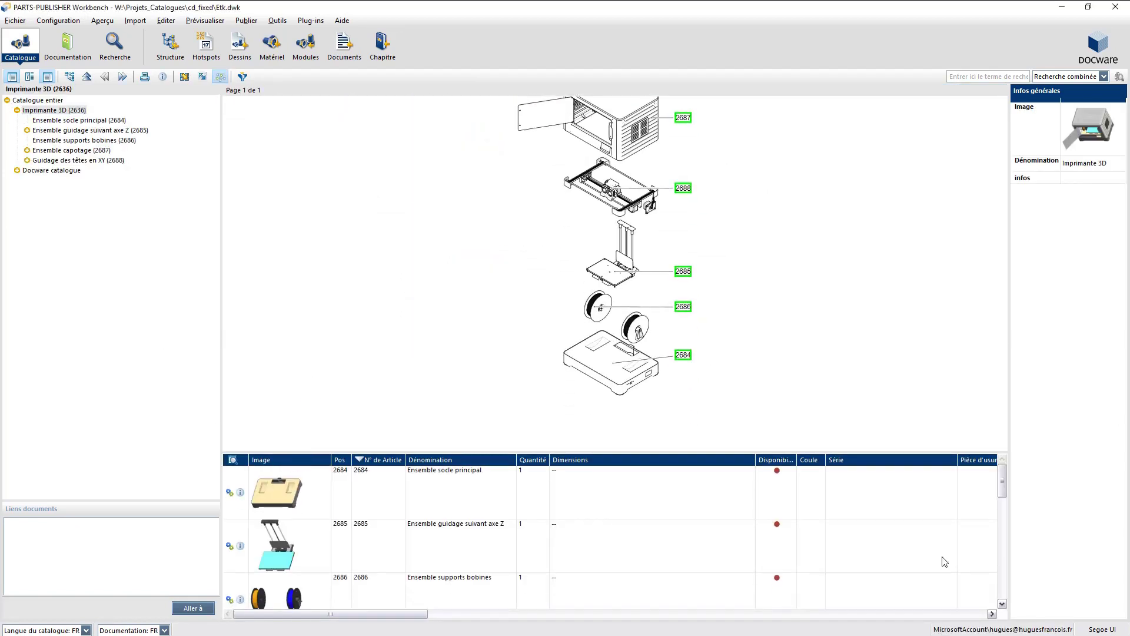
scroll(944, 561, "down", 3)
mouse_move(688, 276)
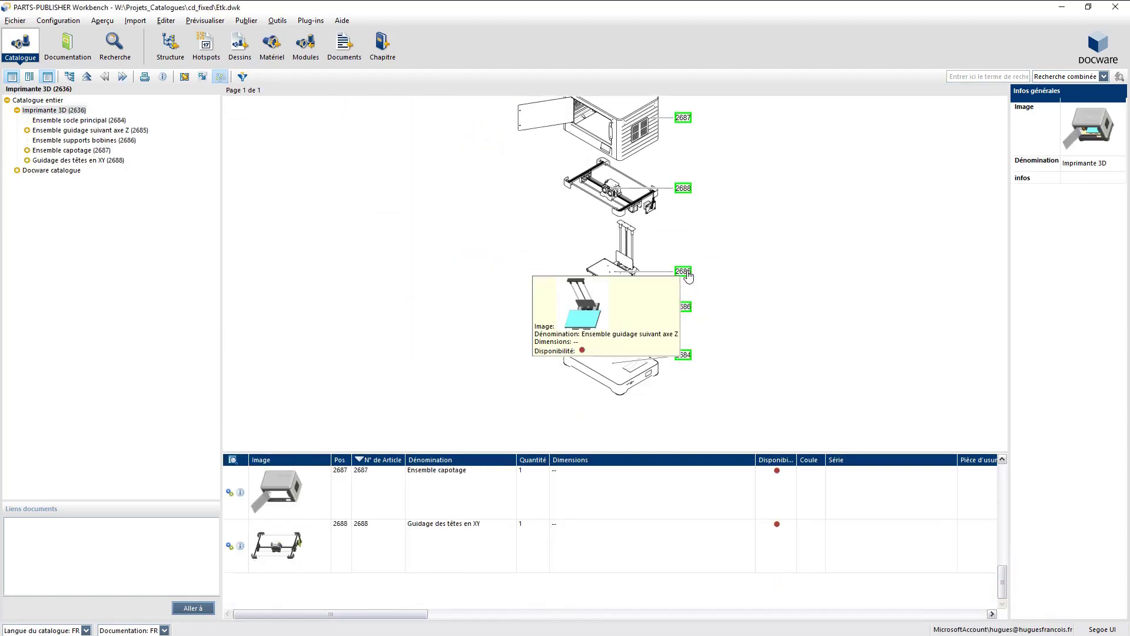
double_click(680, 117)
mouse_move(766, 135)
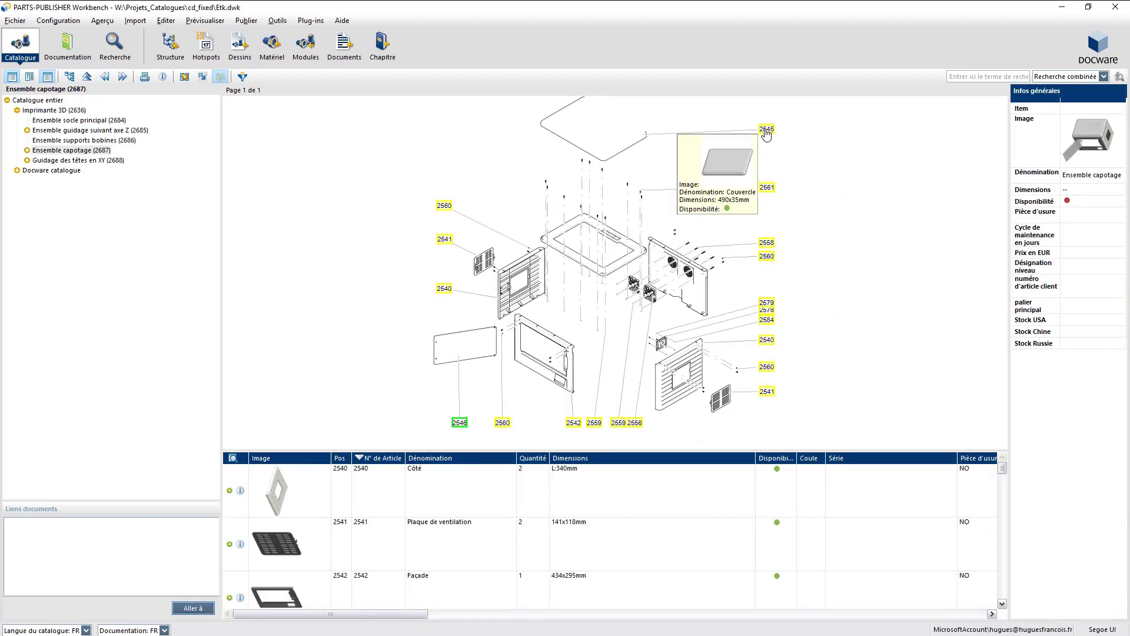
double_click(460, 422)
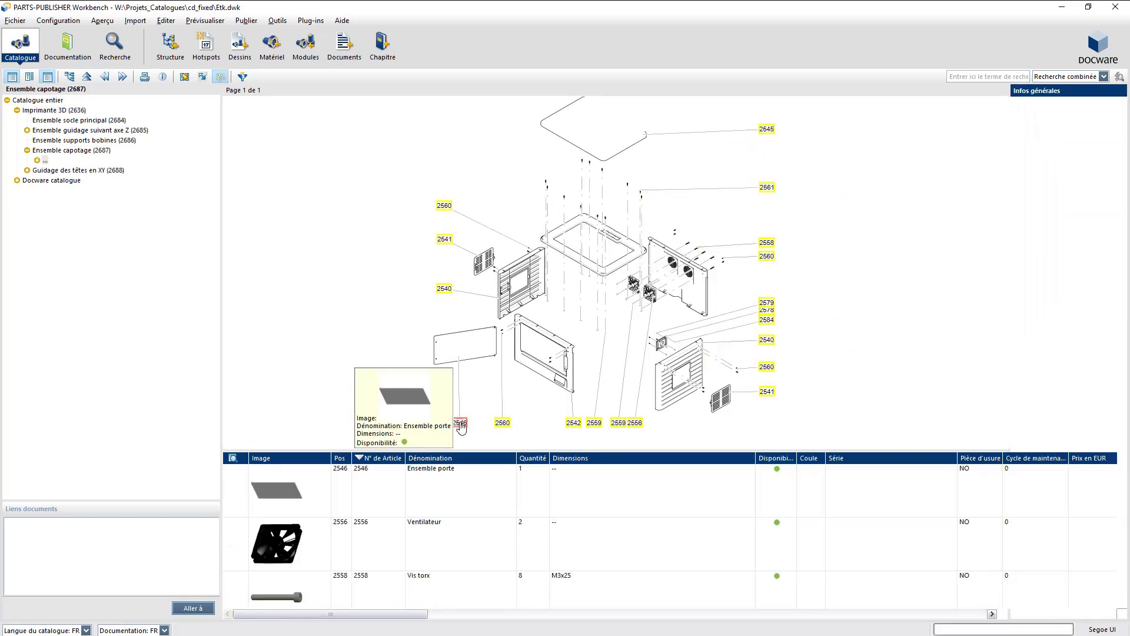
Begin publishing the catalogue as an Intranet viewer using the special configuration Variante 4CAD.
left_click(246, 20)
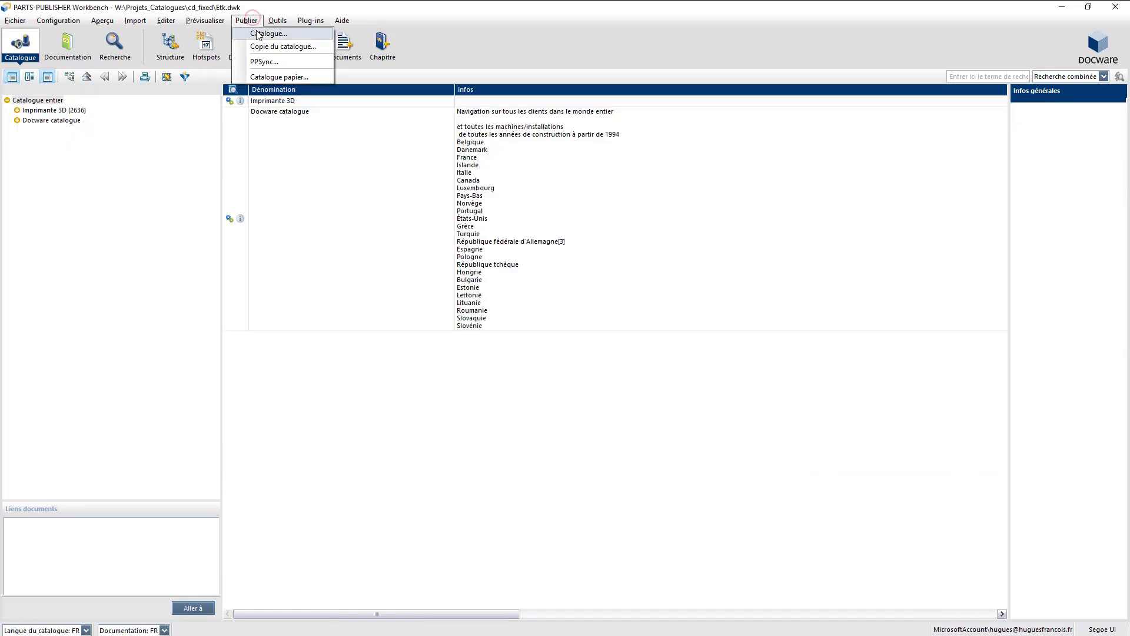
left_click(259, 34)
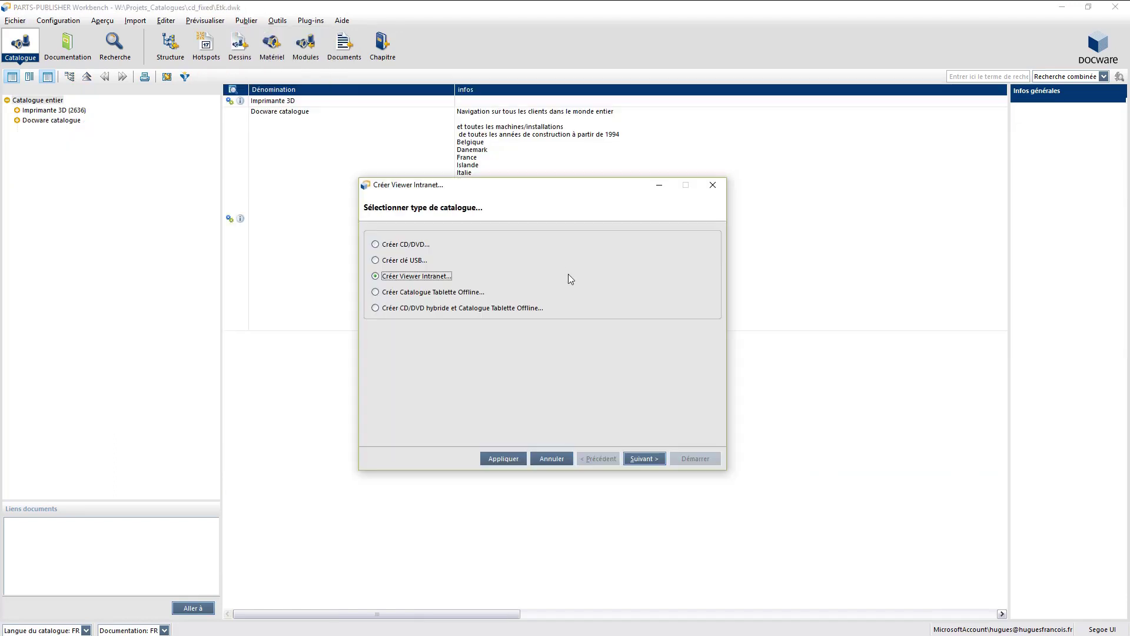
left_click(644, 458)
left_click(401, 286)
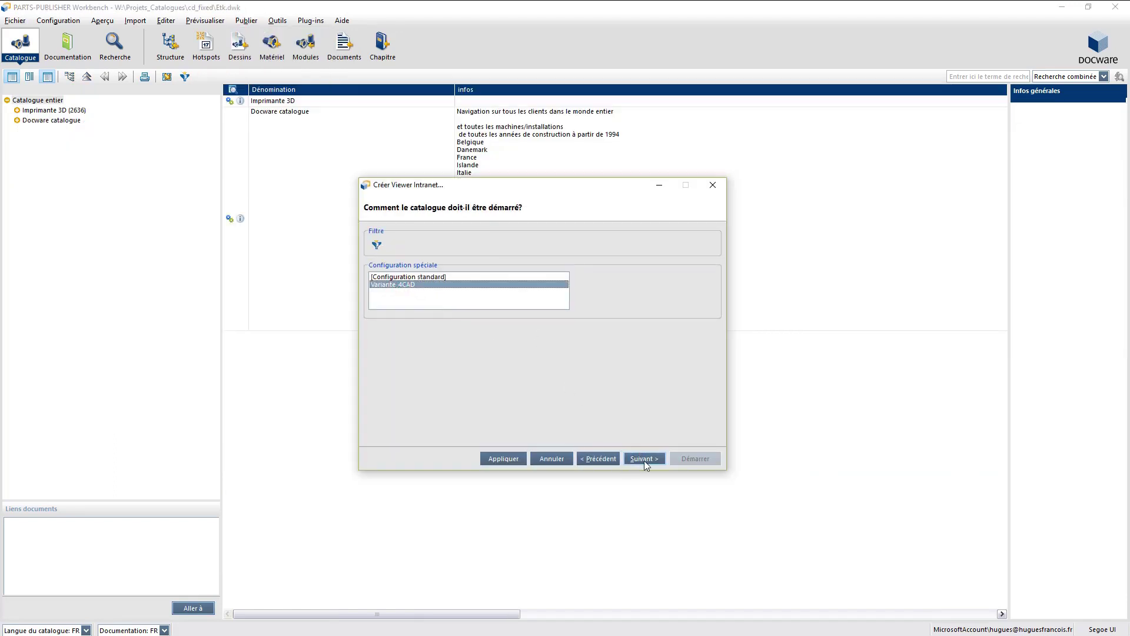
left_click(653, 454)
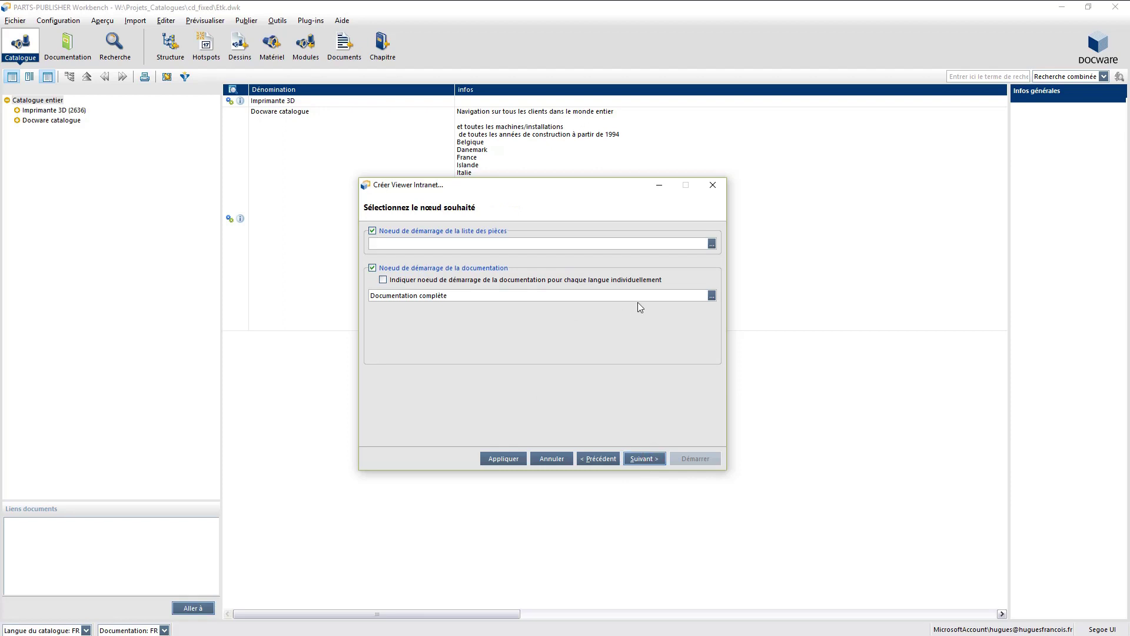
Set the start node of the parts list to the Imprimante 3D (2636) module and continue to the path settings.
left_click(712, 243)
left_click(462, 216)
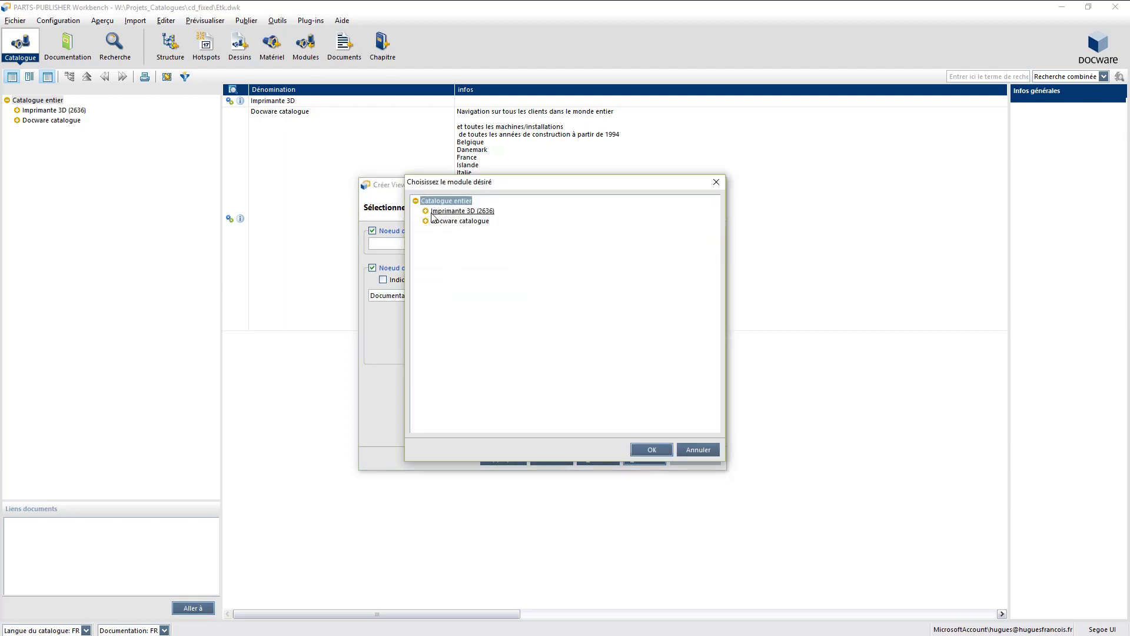
left_click(649, 448)
left_click(649, 461)
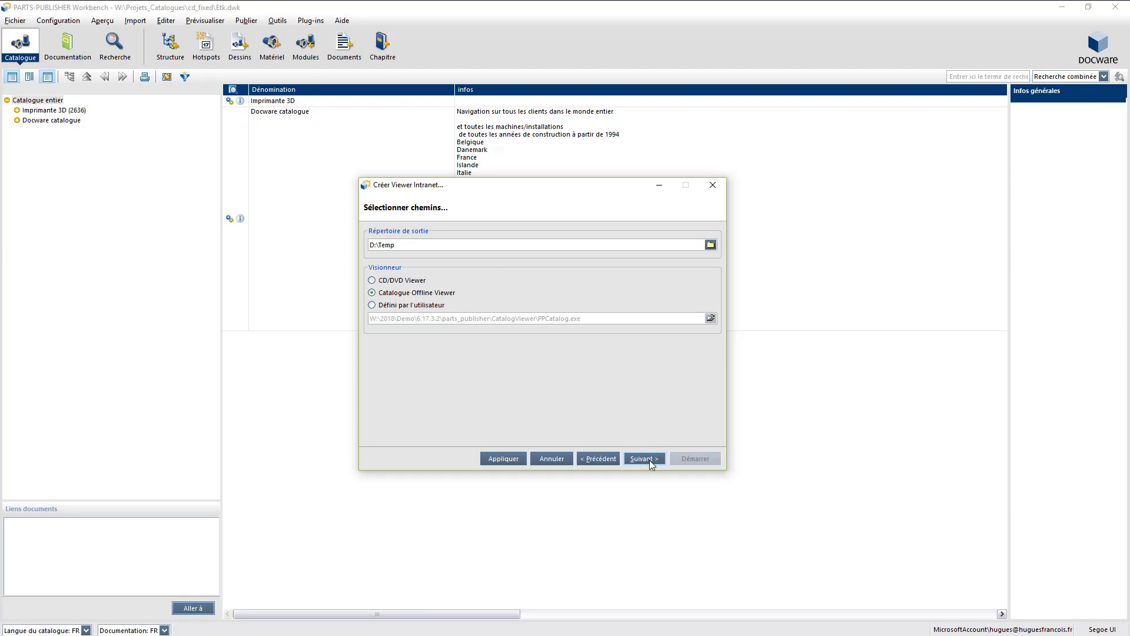
Set the output directory to X:\Projets\3D_Dreamer\DREAMER_06042016\cata with the Catalogue Offline Viewer, run the export, and close its dialog when finished.
right_click(379, 247)
left_click(405, 293)
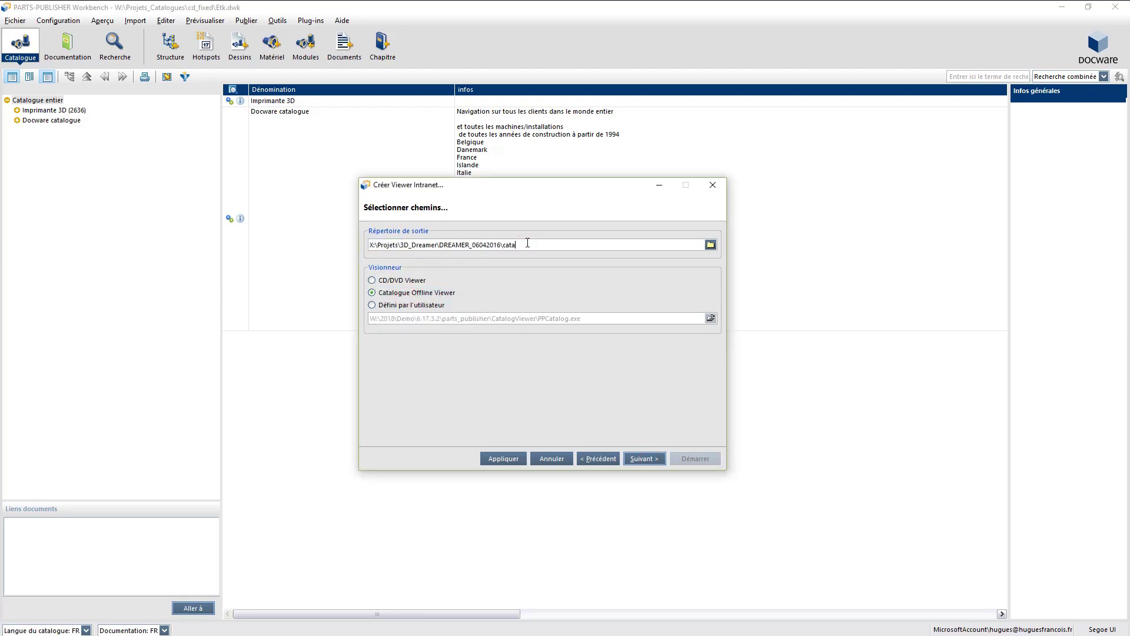
left_click(644, 458)
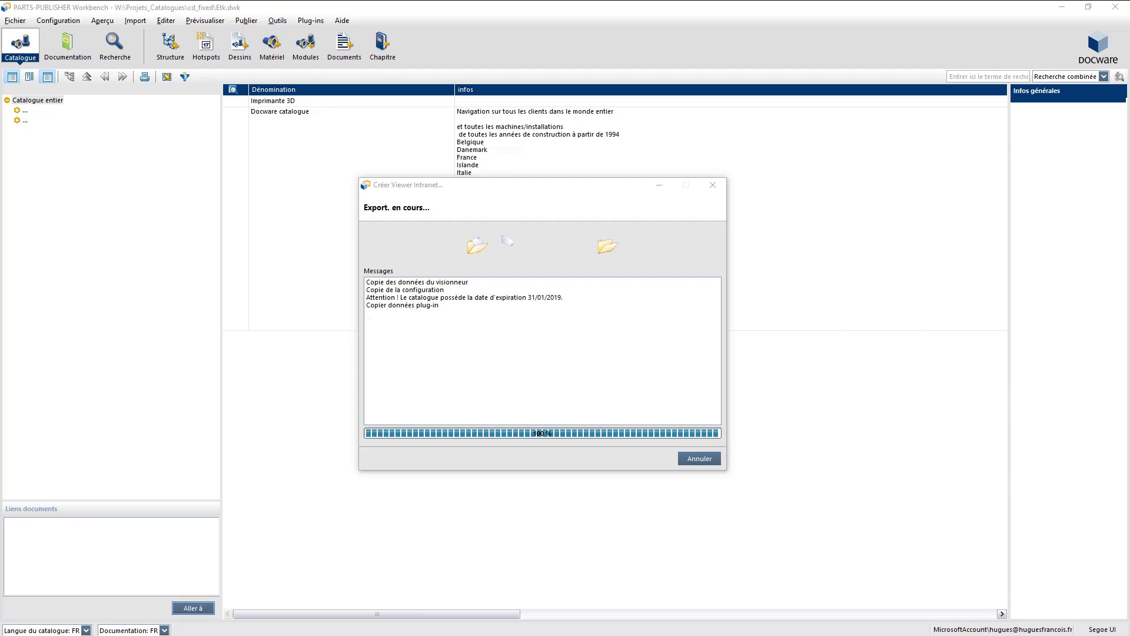
left_click(701, 459)
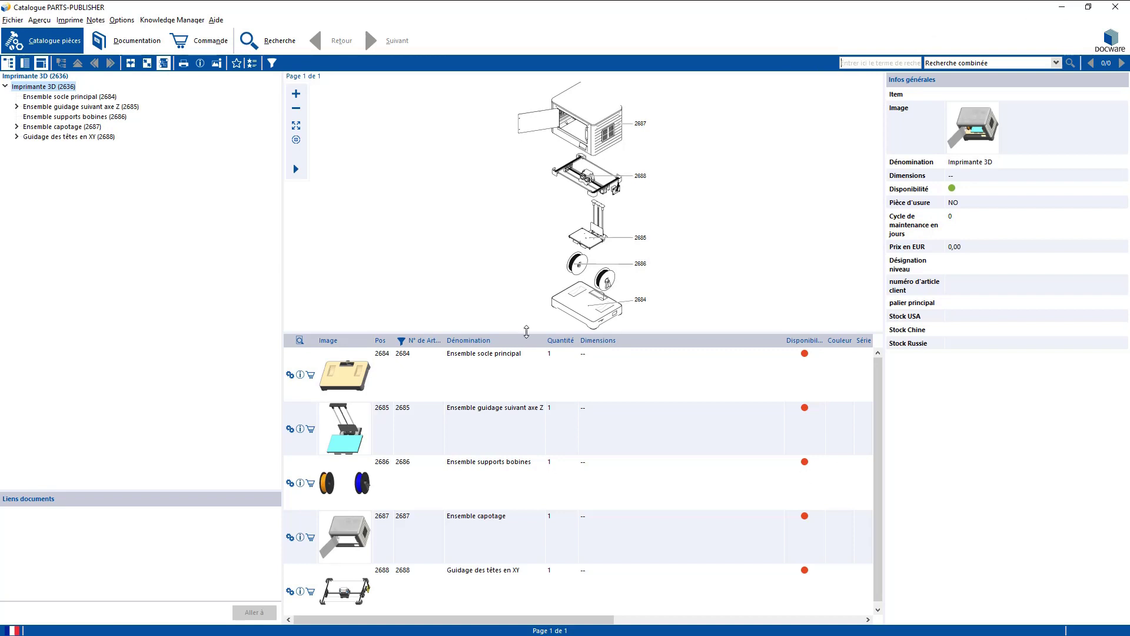
In the published PARTS-PUBLISHER catalogue, enlarge the drawing area, narrow the tree, and open Ensemble porte (2546) under Ensemble capotage.
left_click_drag(526, 331, 507, 426)
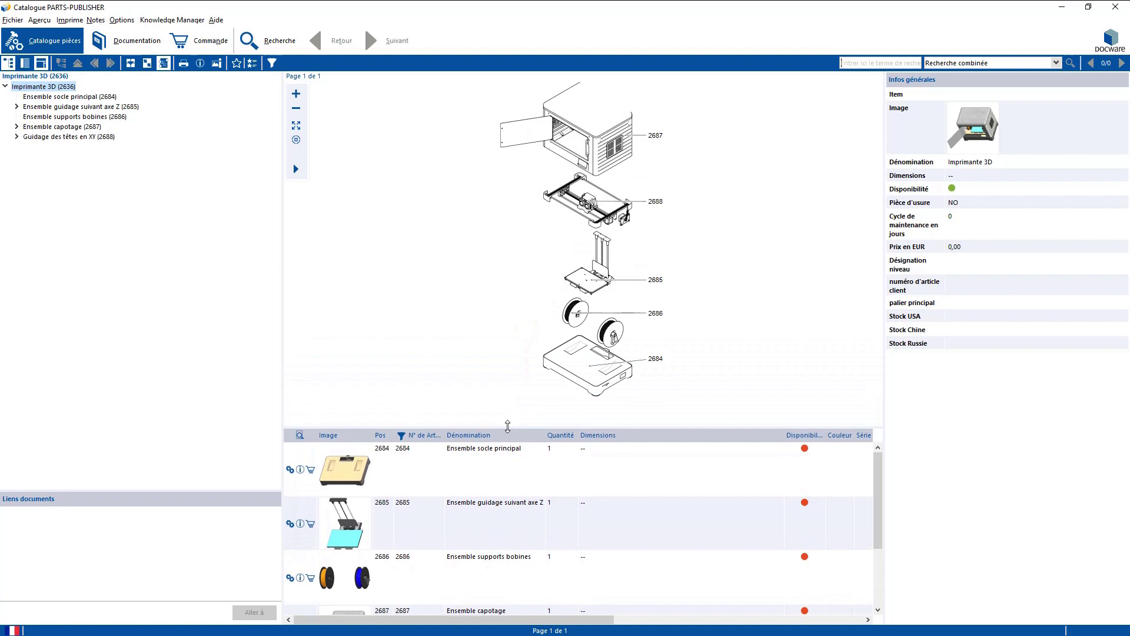
left_click_drag(282, 366, 175, 366)
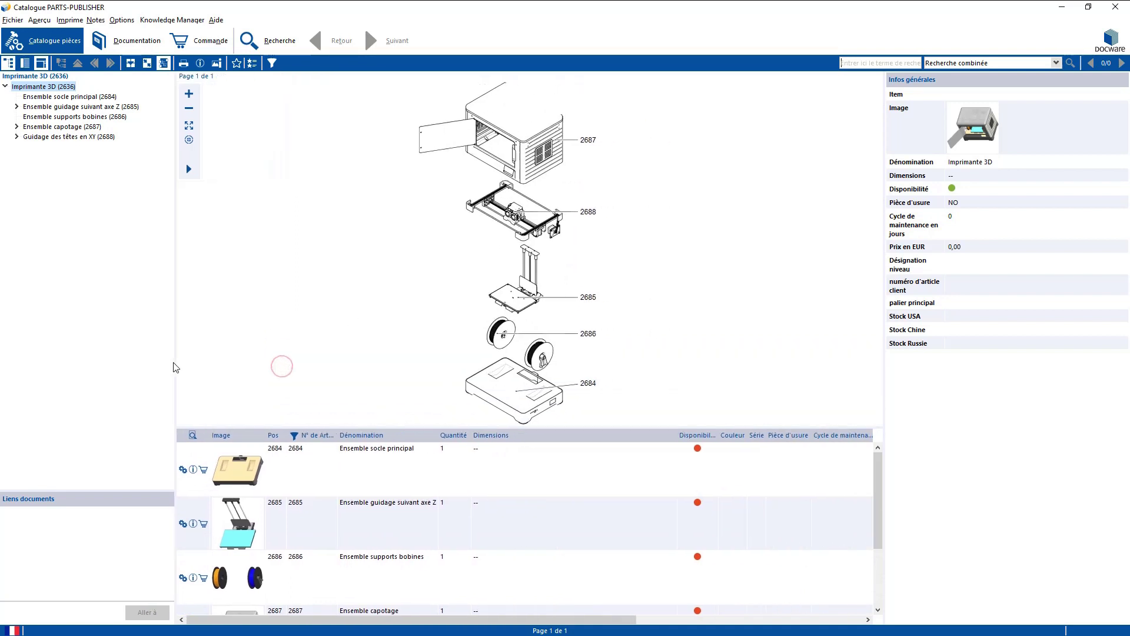
left_click(16, 106)
left_click(28, 117)
left_click(67, 127)
double_click(62, 147)
left_click(64, 156)
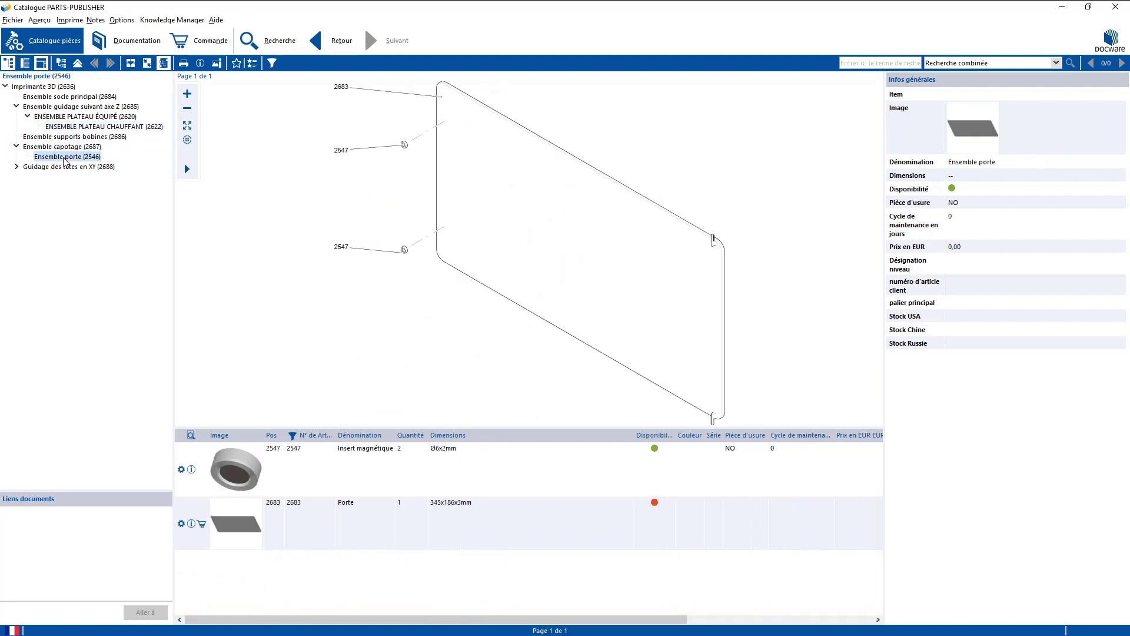
Open Angle de guidage assemblé gauche (2552), inspect its drawing, and place the parts list beside the drawing.
left_click(17, 166)
left_click(58, 186)
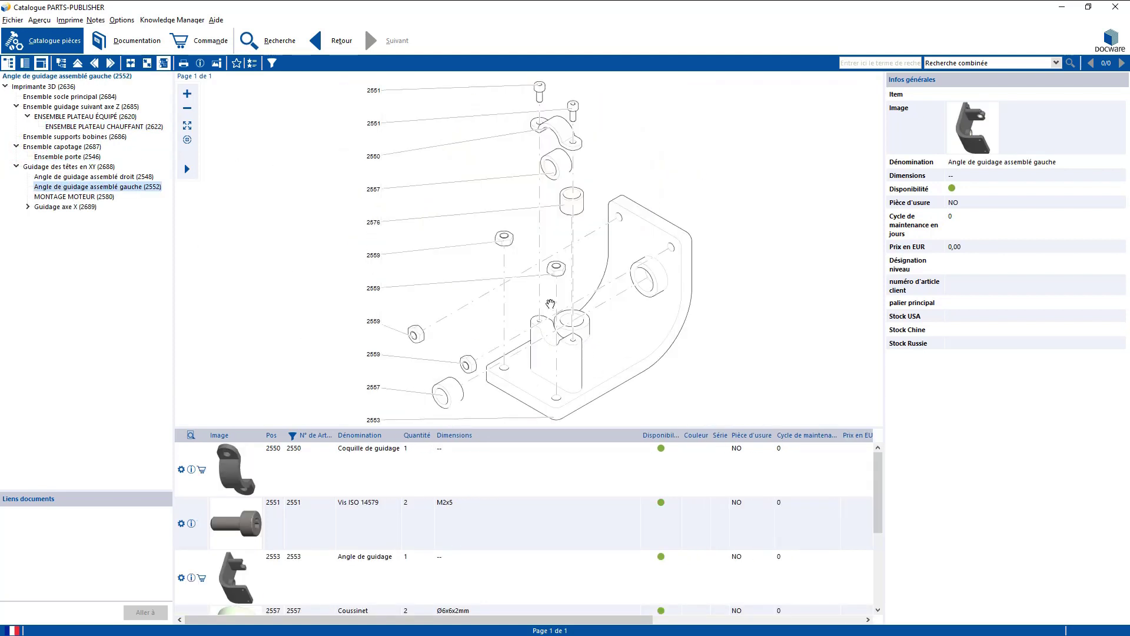
scroll(872, 496, "down", 3)
scroll(871, 496, "up", 3)
left_click(25, 63)
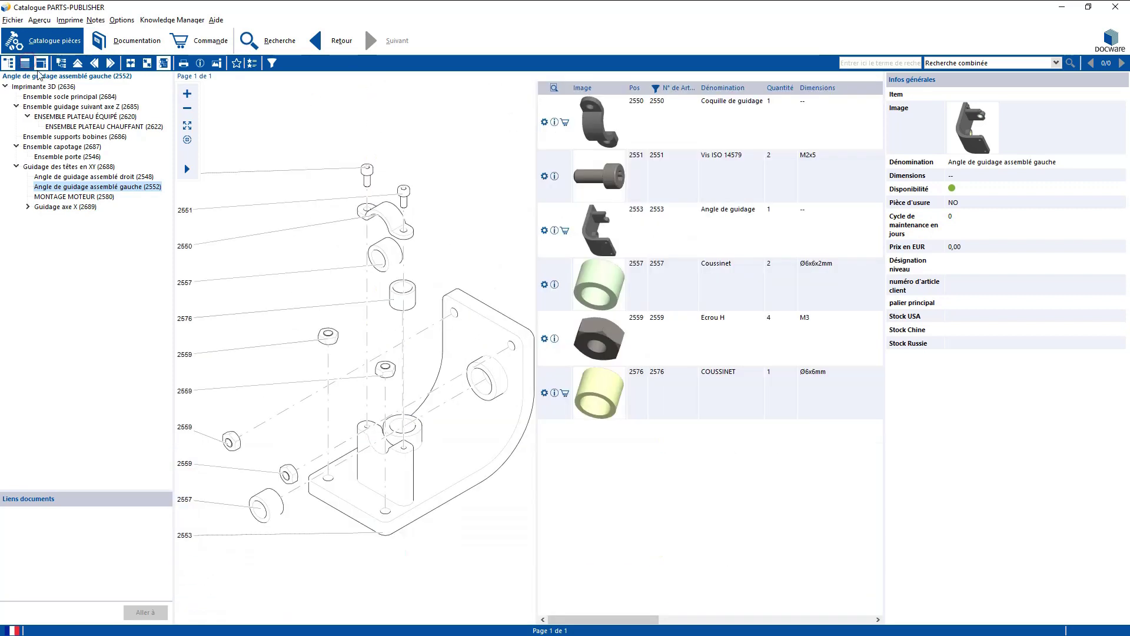
Open MONTAGE MOTEUR (2580) and select the Ecrou H (2574) row to view its part details.
left_click(82, 197)
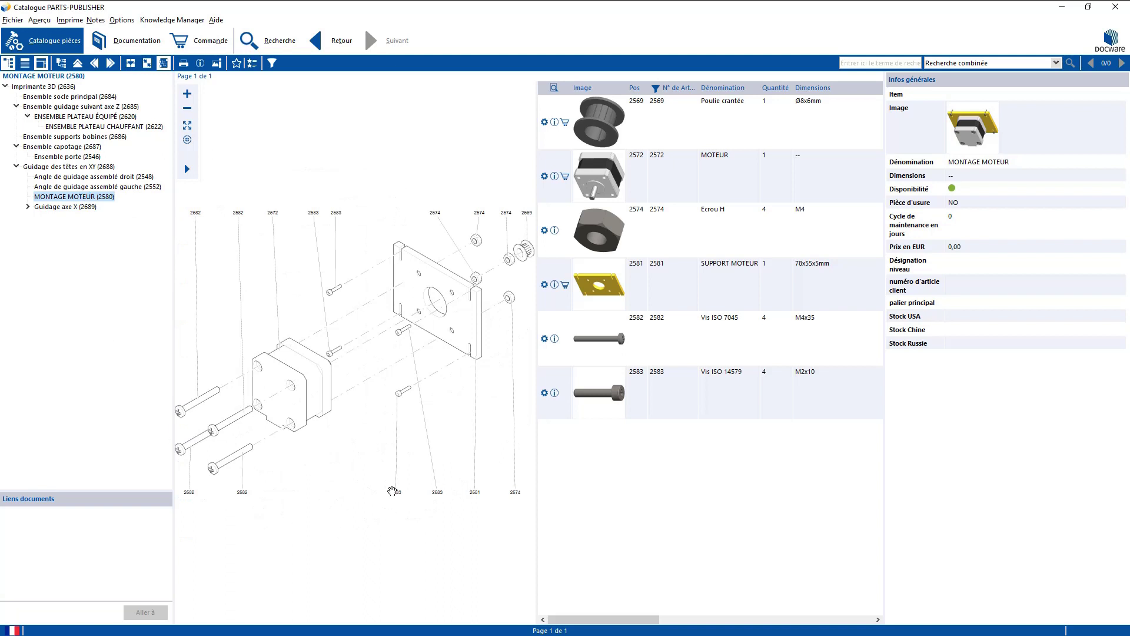
left_click(392, 491)
left_click(621, 242)
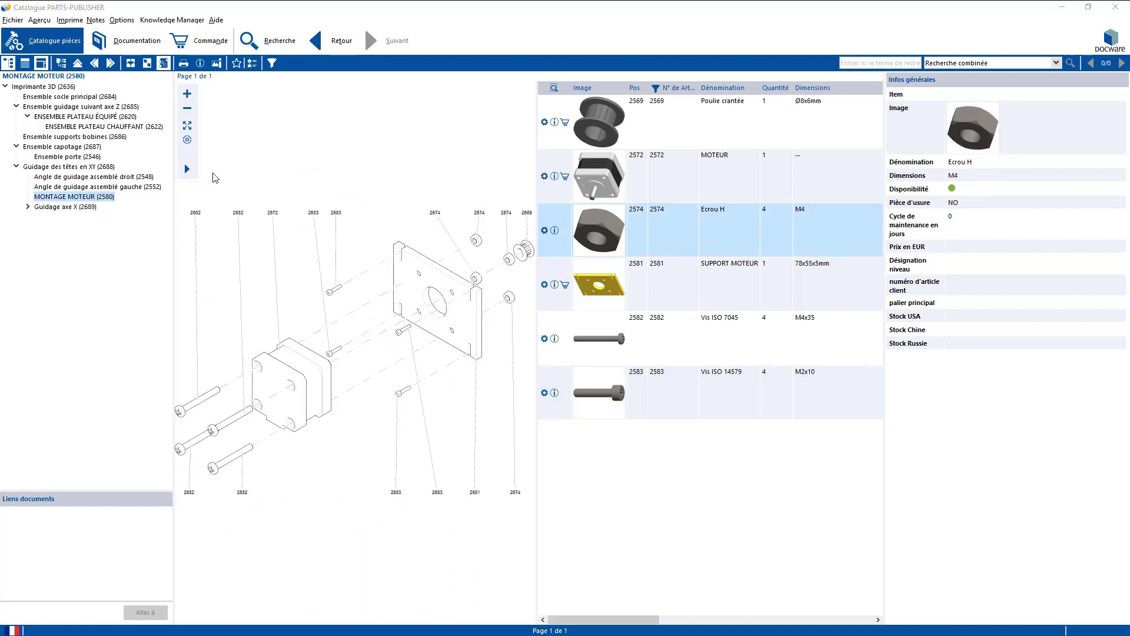
Navigate from Guidage des têtes en XY (2688) through Guidage axe X and Ensembles têtes d'extrusion (2586) to Ensemble têtes d'extrusion (2693).
left_click(50, 167)
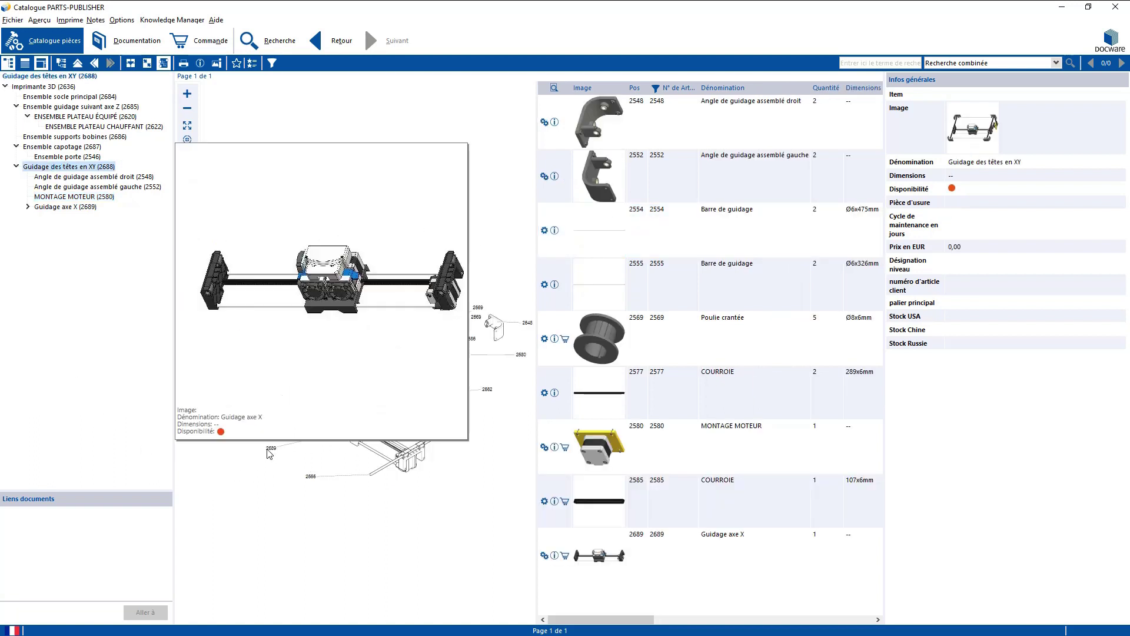
double_click(269, 453)
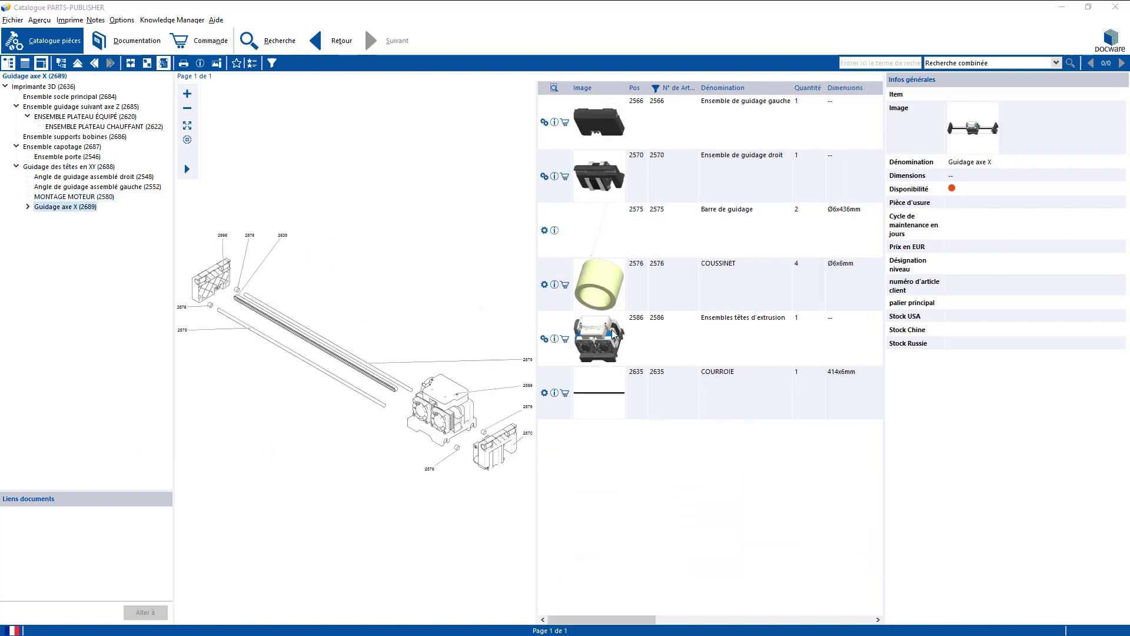
double_click(546, 340)
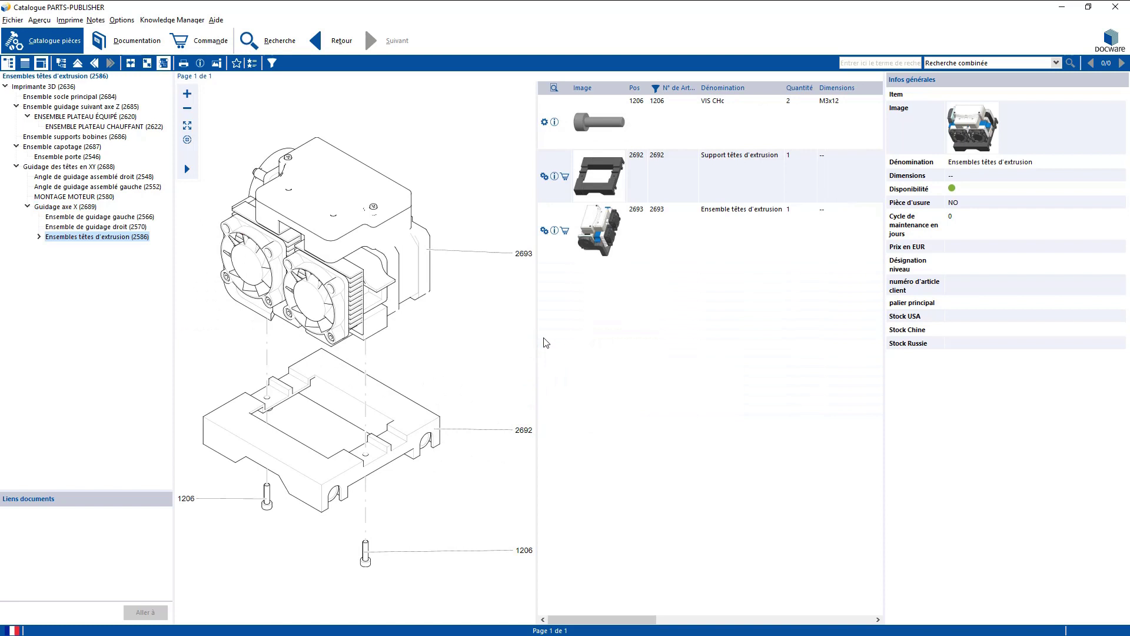
left_click(523, 257)
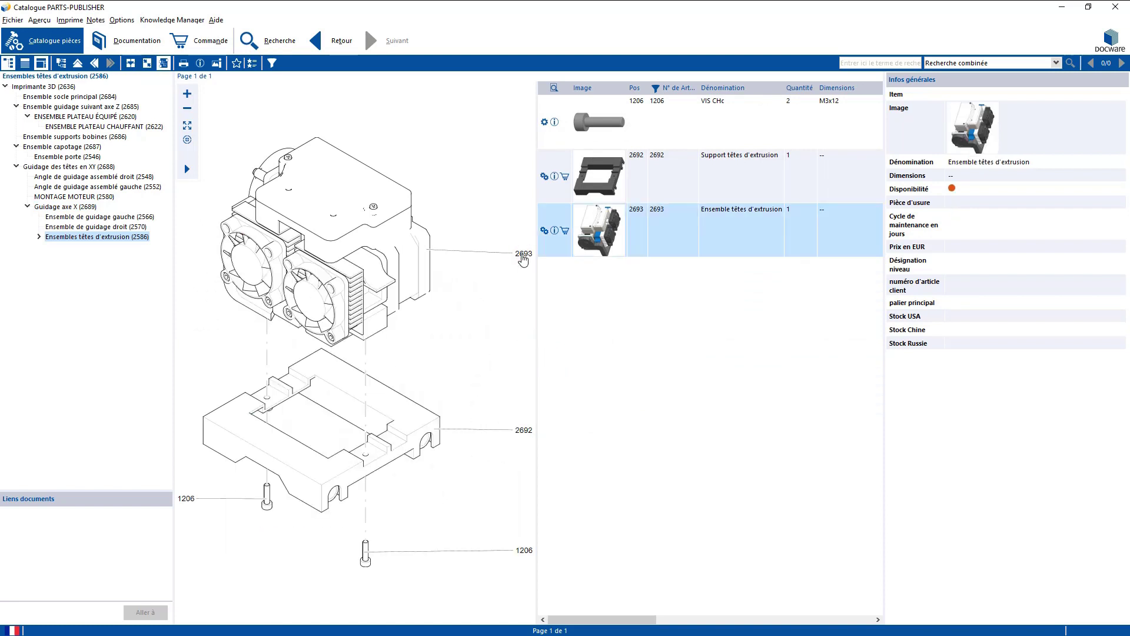
double_click(523, 257)
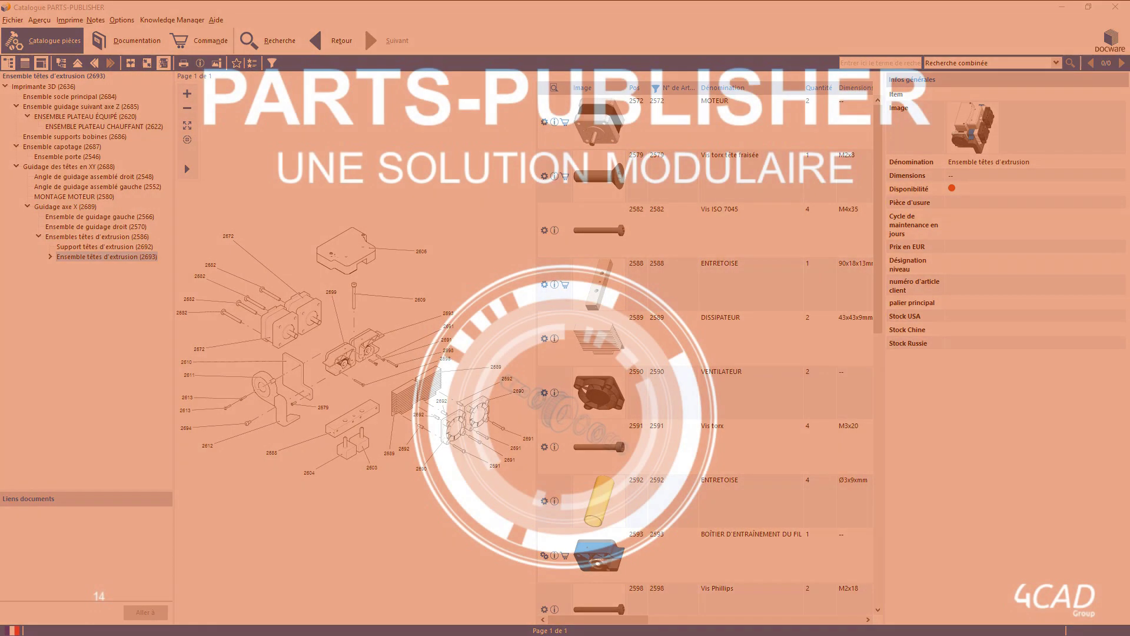